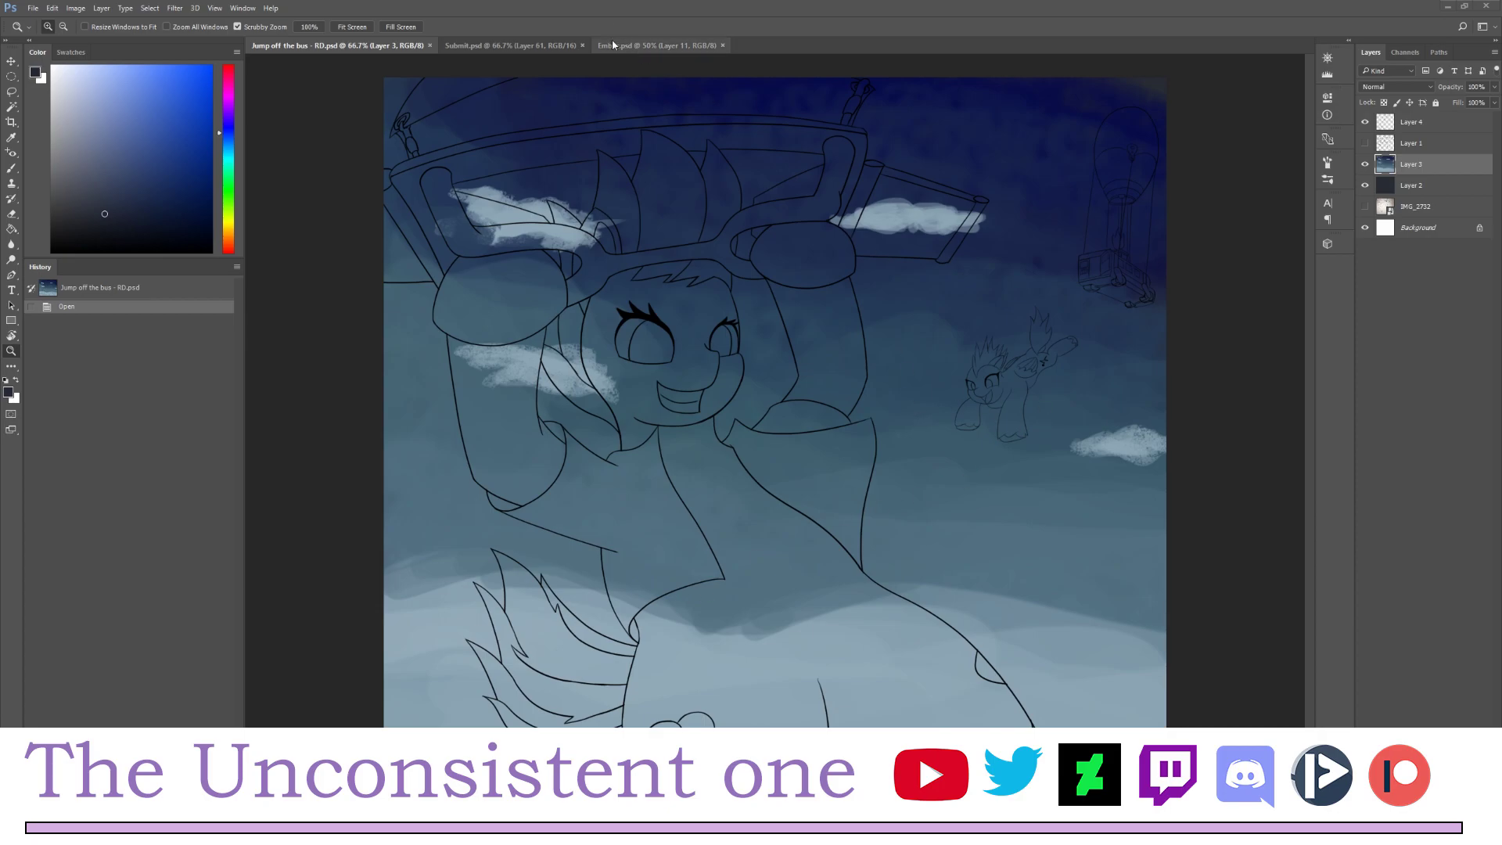
# - Look over the Submit.psd and Ember.psd artwork and return to Jump off the bus - RD.psd
pyautogui.click(549, 46)
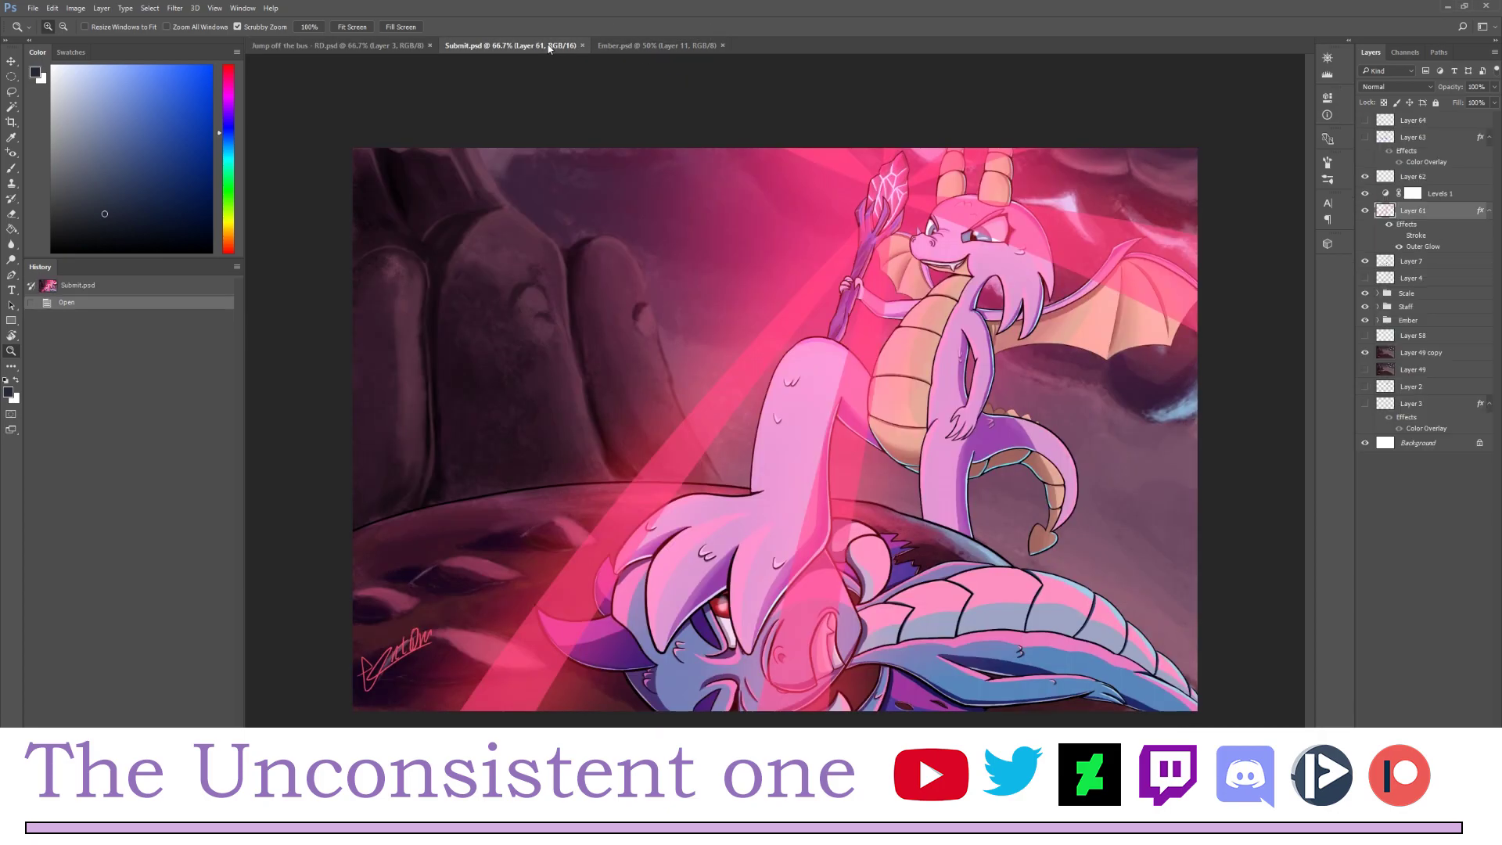
pyautogui.click(632, 45)
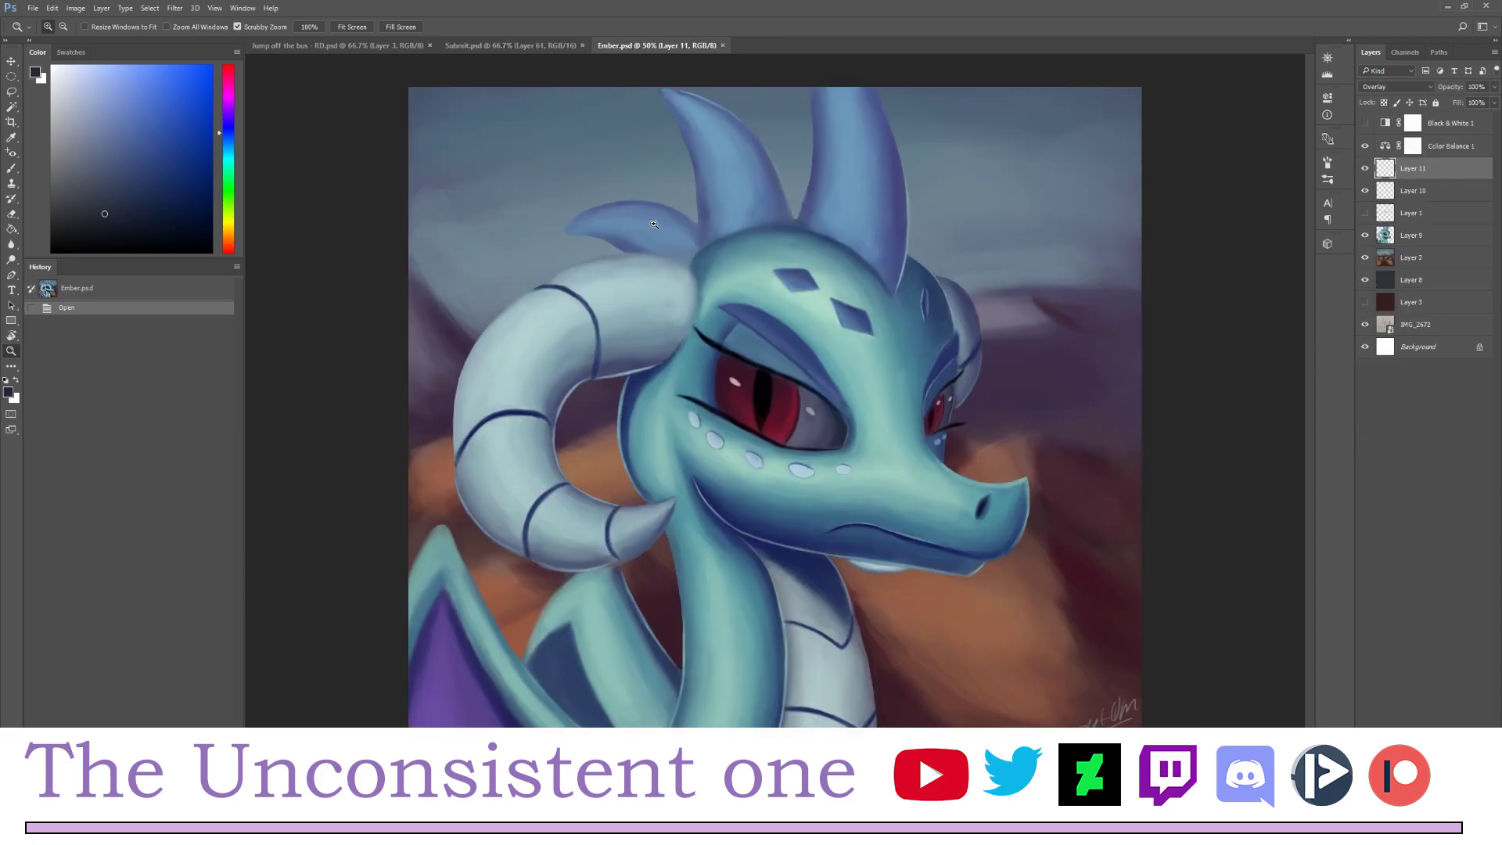
pyautogui.click(484, 46)
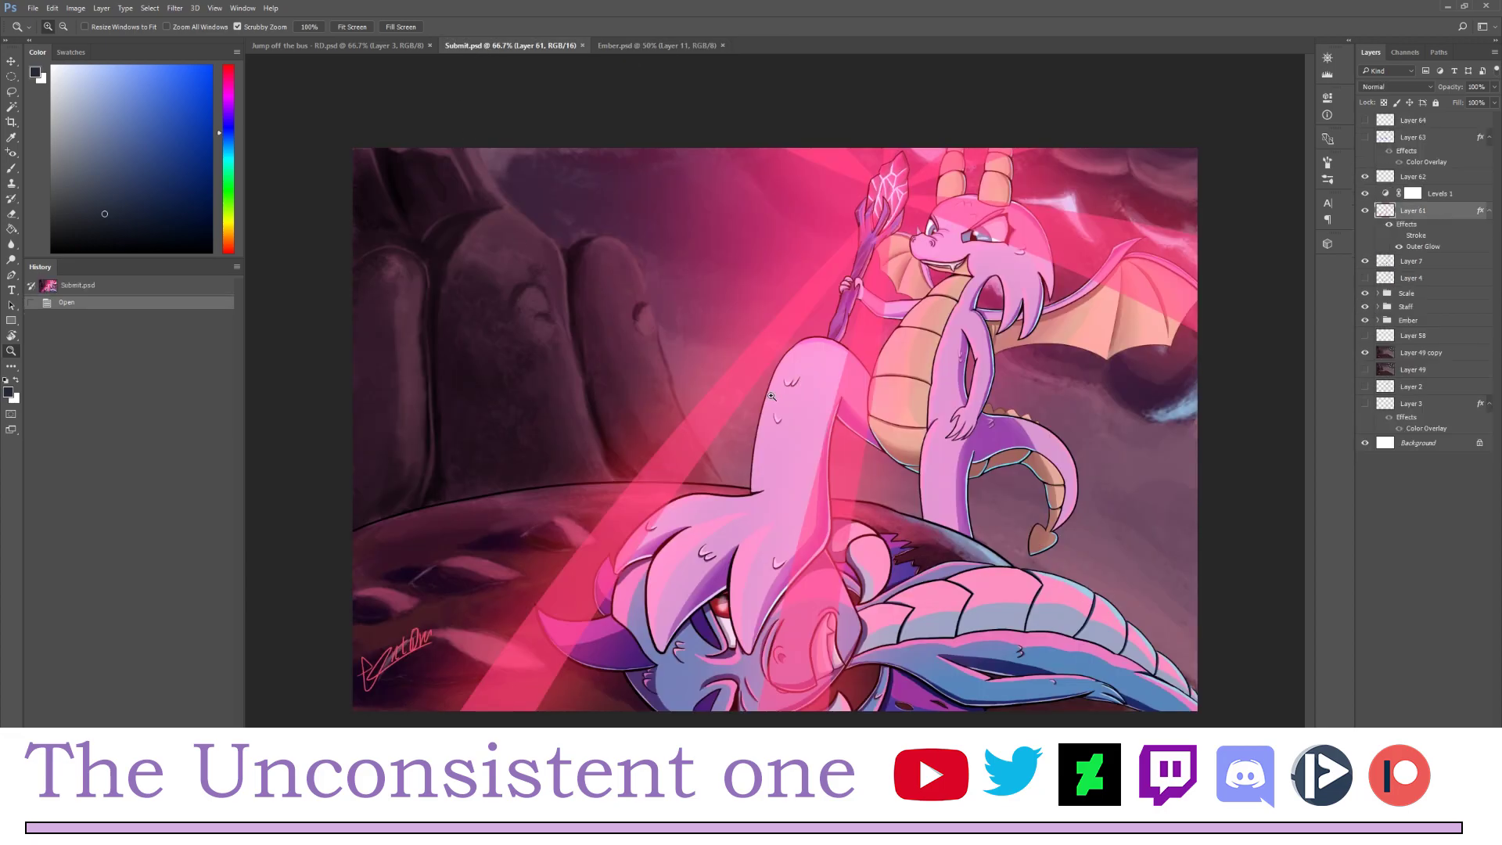
pyautogui.click(654, 46)
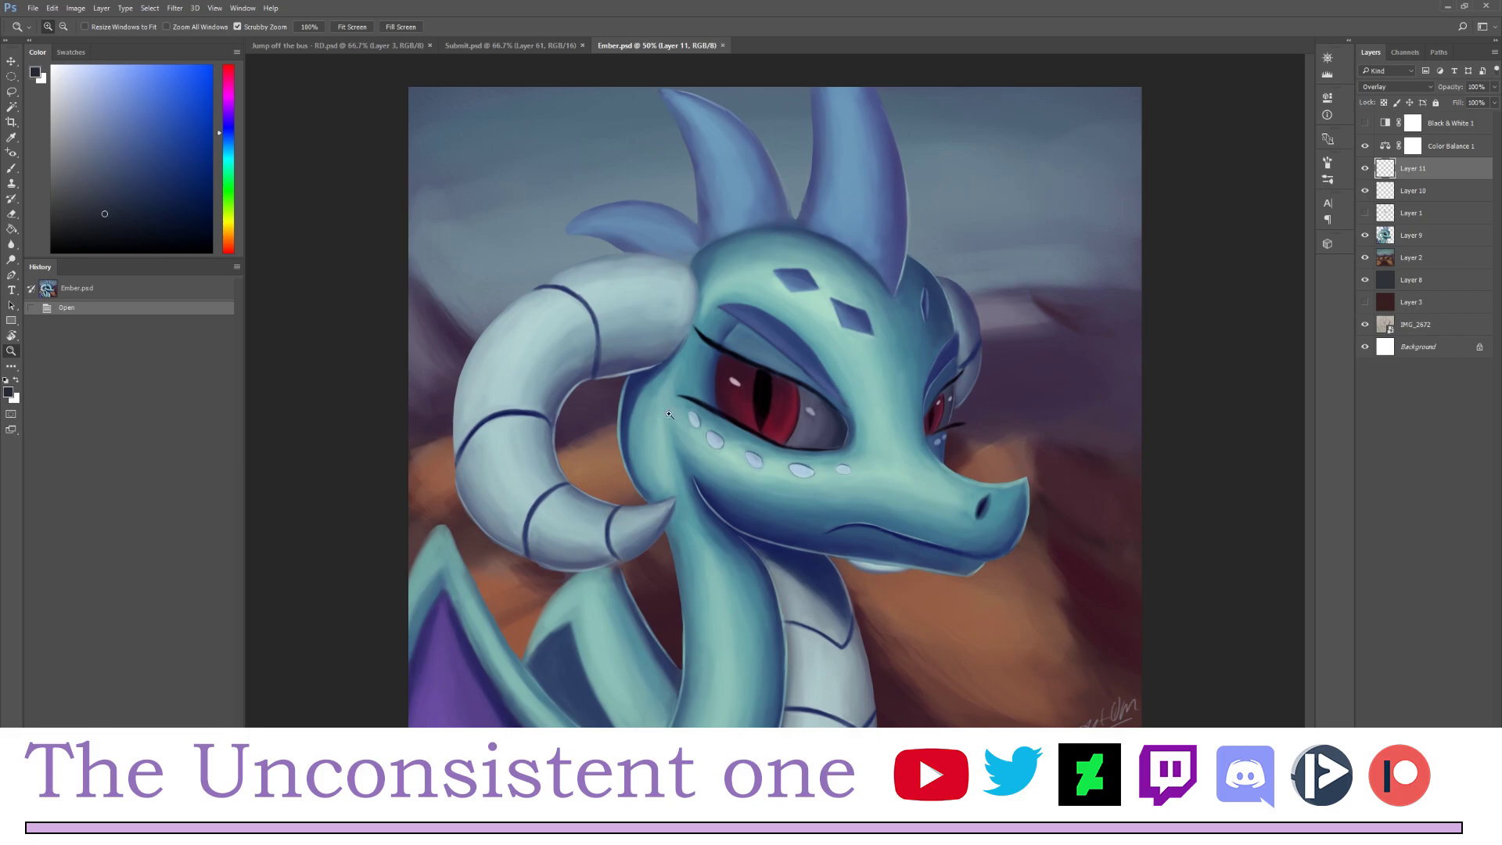
pyautogui.click(382, 47)
# - Hide Layer 3 and Layer 2 so the line art sits on white, and make Layer 4 active
pyautogui.click(1365, 165)
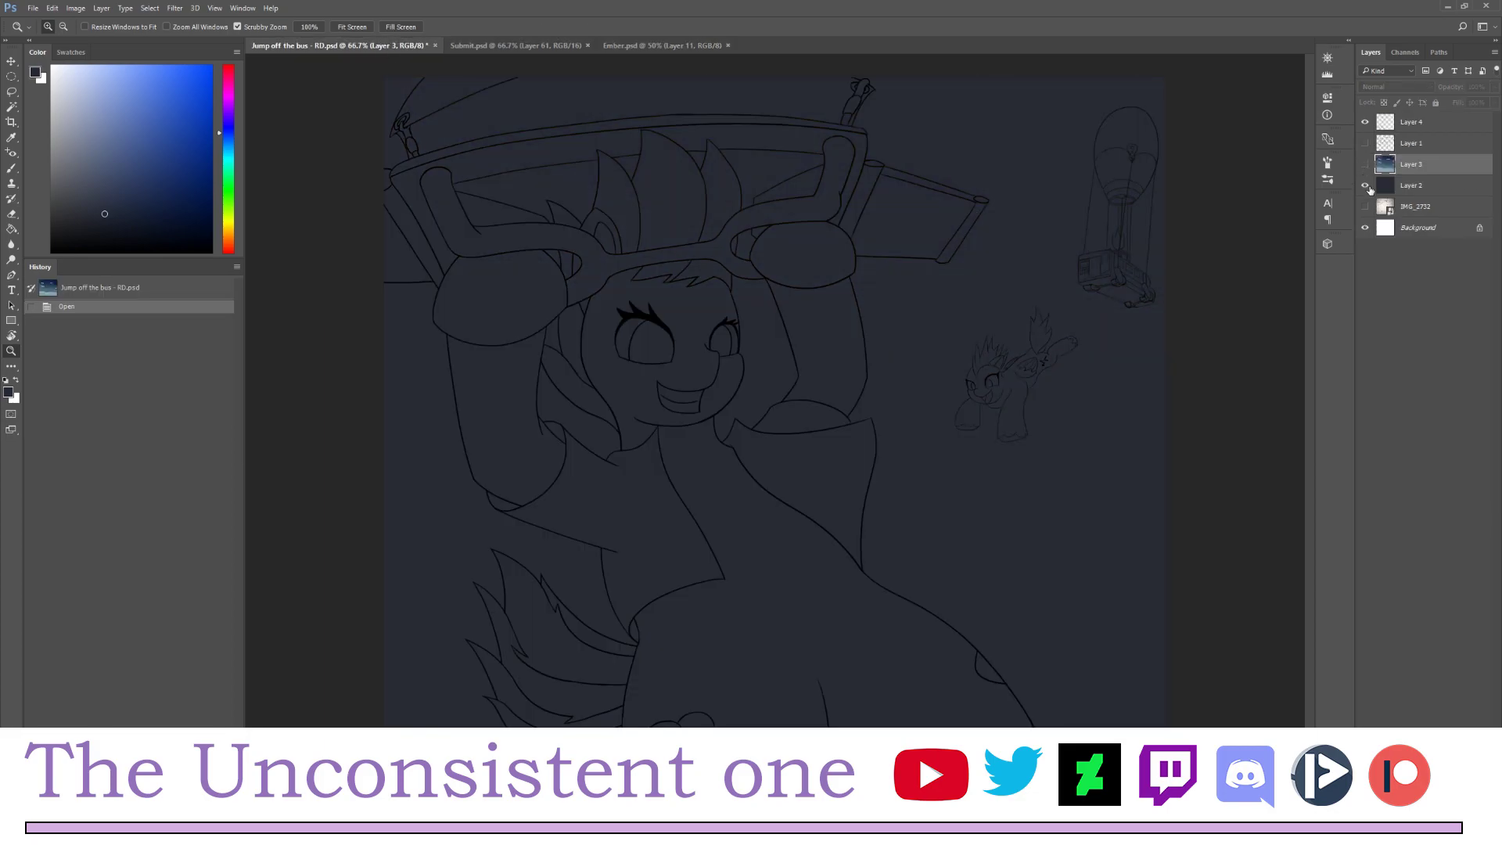
pyautogui.click(1369, 193)
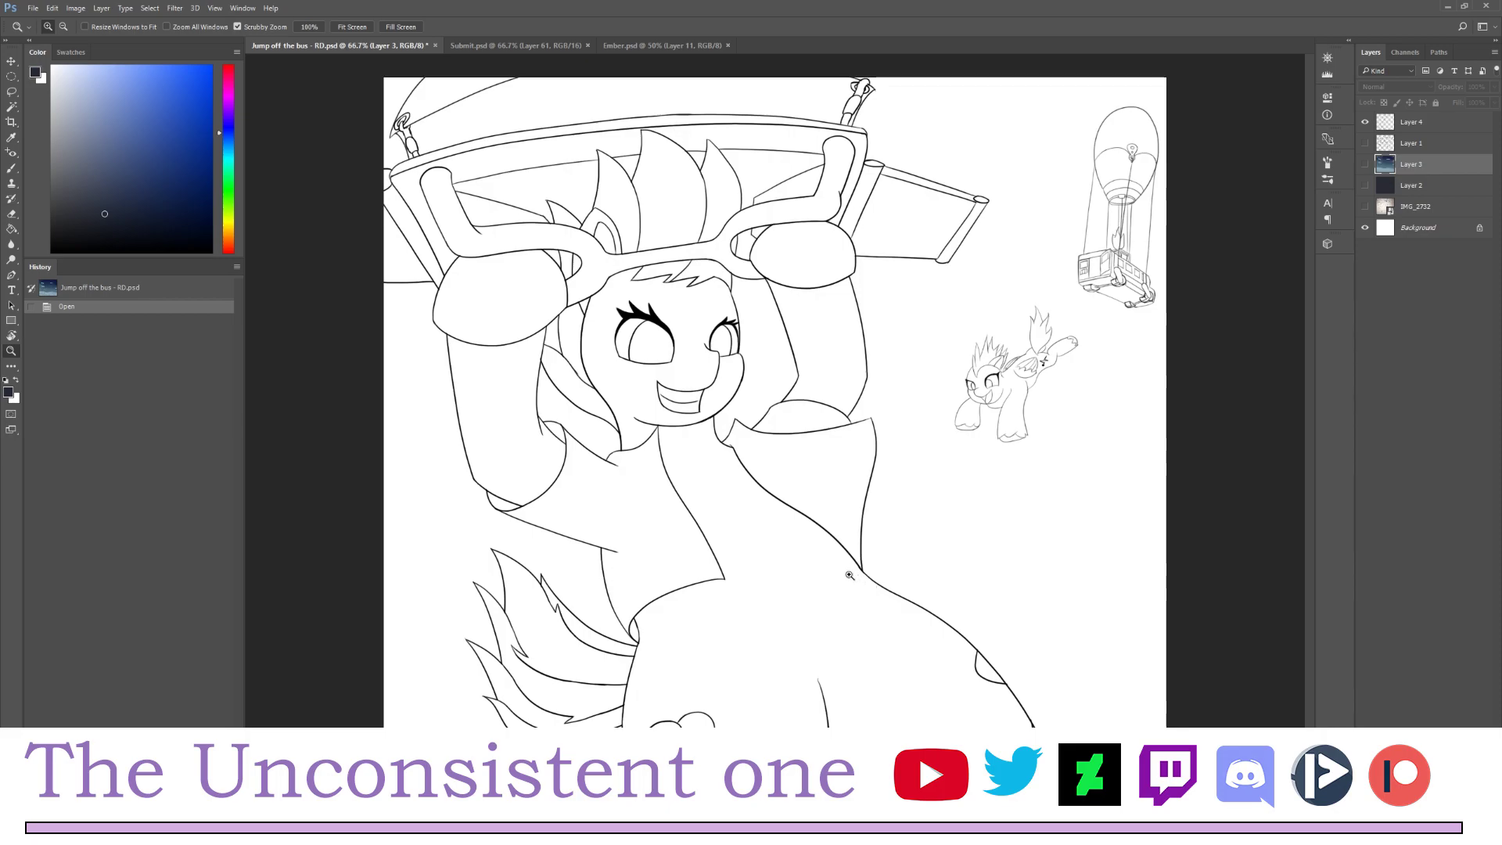
pyautogui.click(1412, 125)
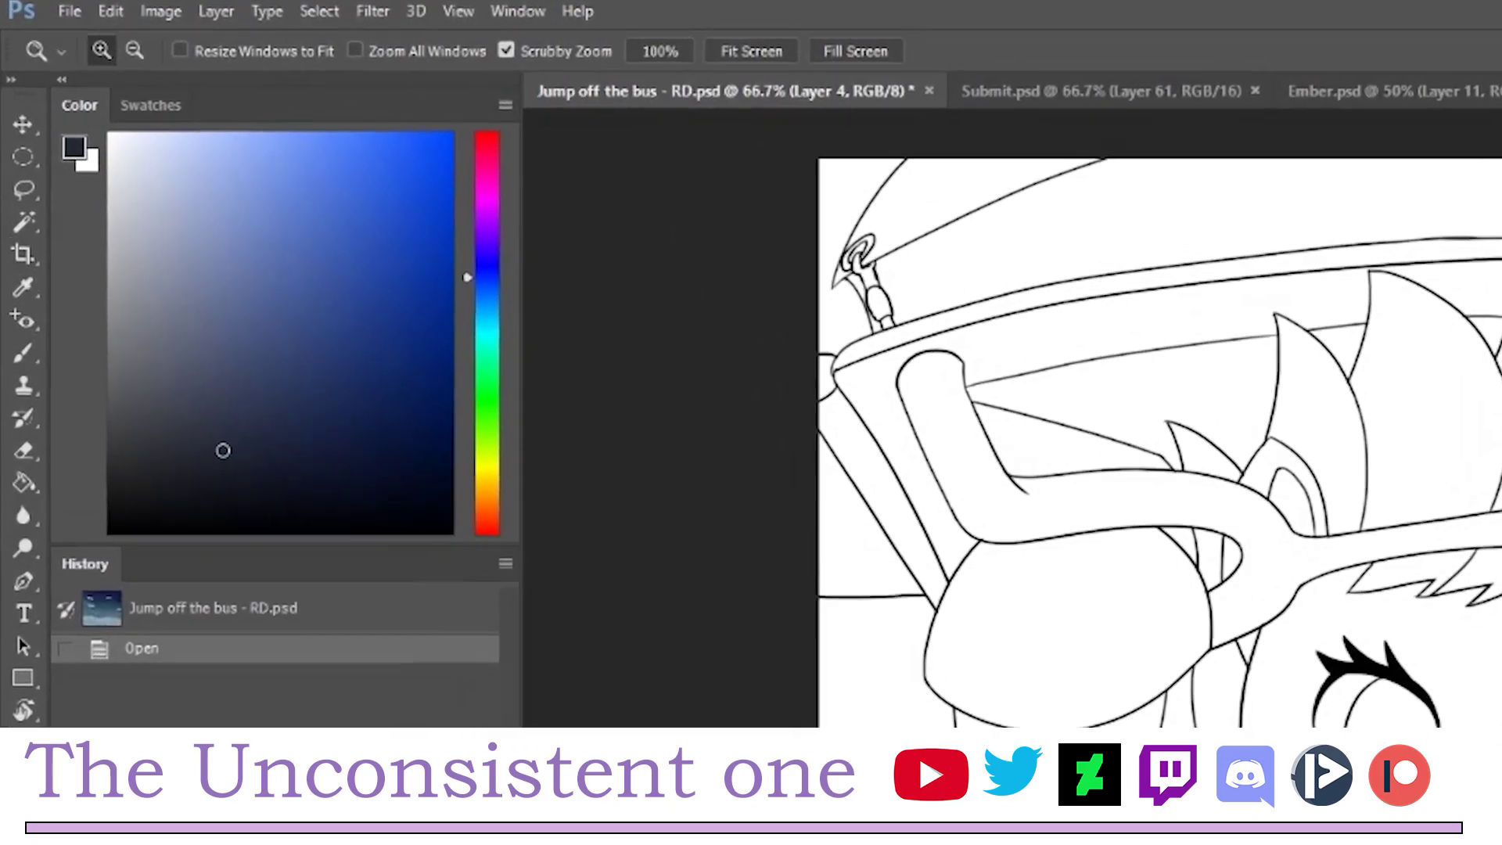
# - Select the large pony's body, face, forelegs, hoof and ear areas together on Layer 4 with the Magic Wand
pyautogui.press('w')
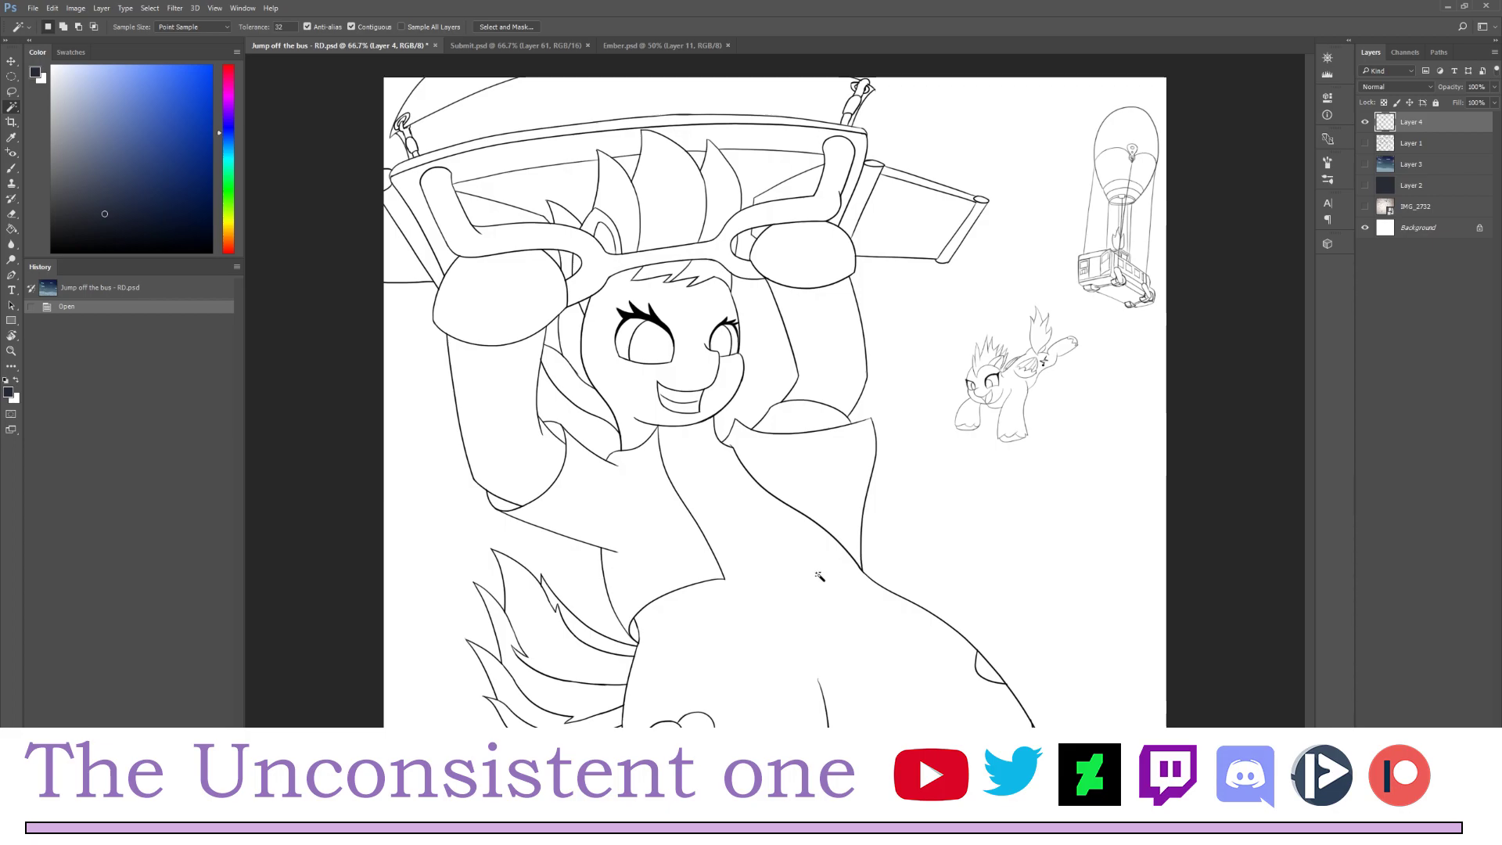
pyautogui.click(821, 583)
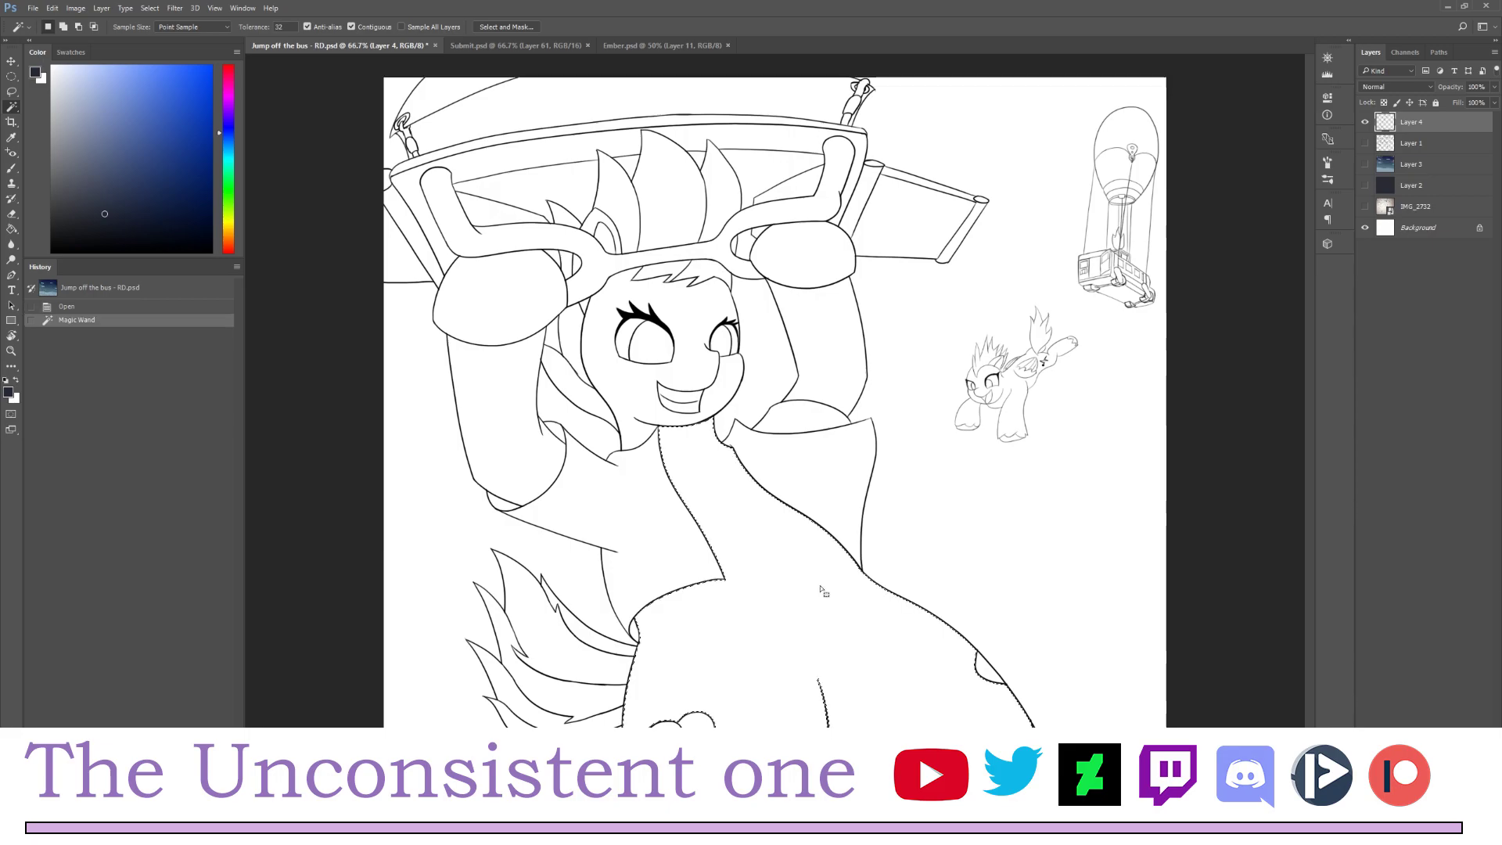
pyautogui.keyDown('shift'); pyautogui.click(688, 309); pyautogui.keyUp('shift')
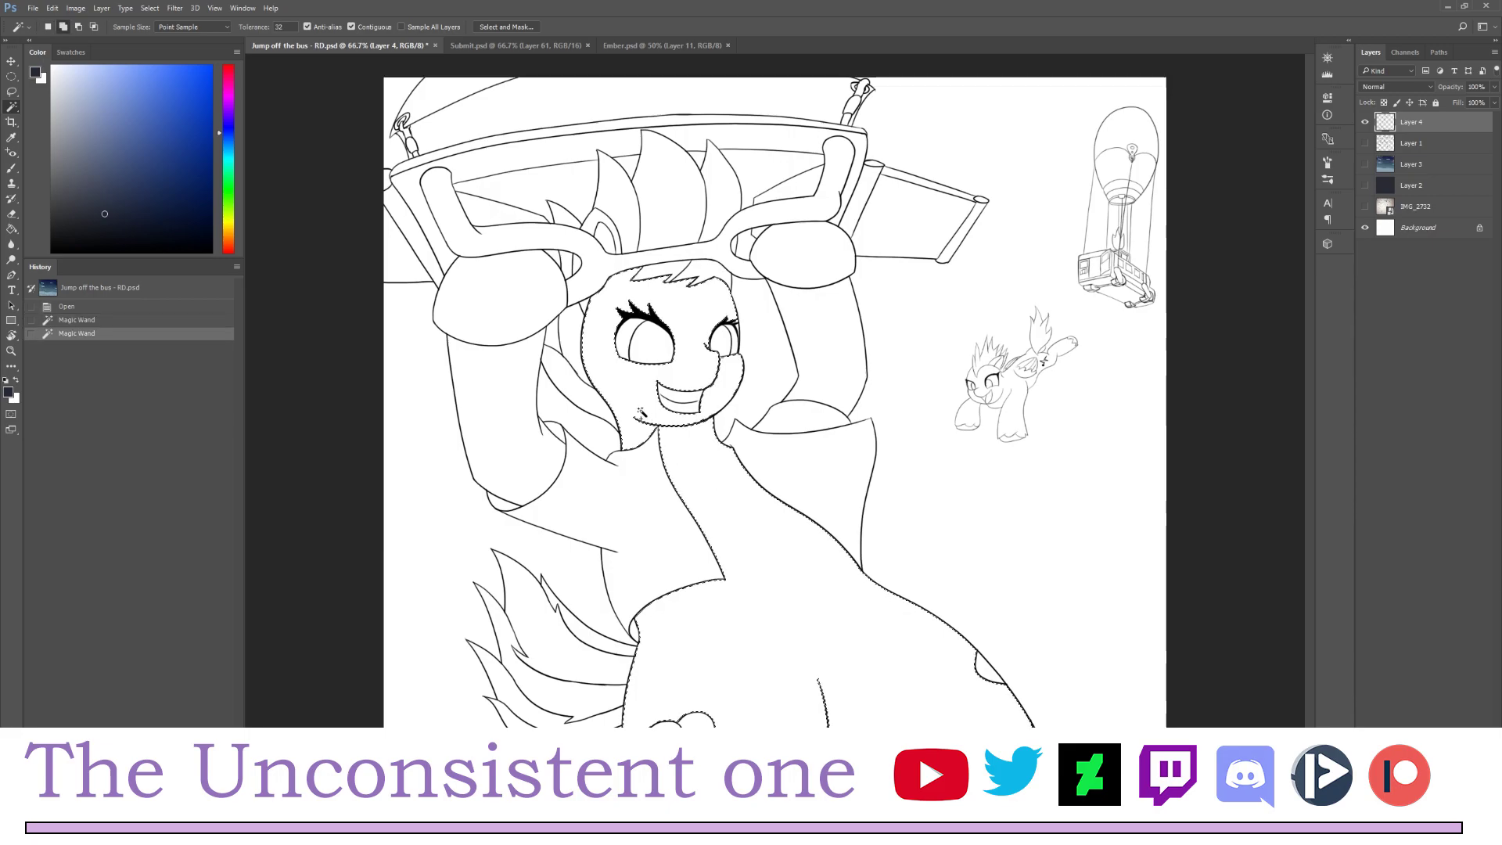
pyautogui.click(833, 329)
pyautogui.click(501, 415)
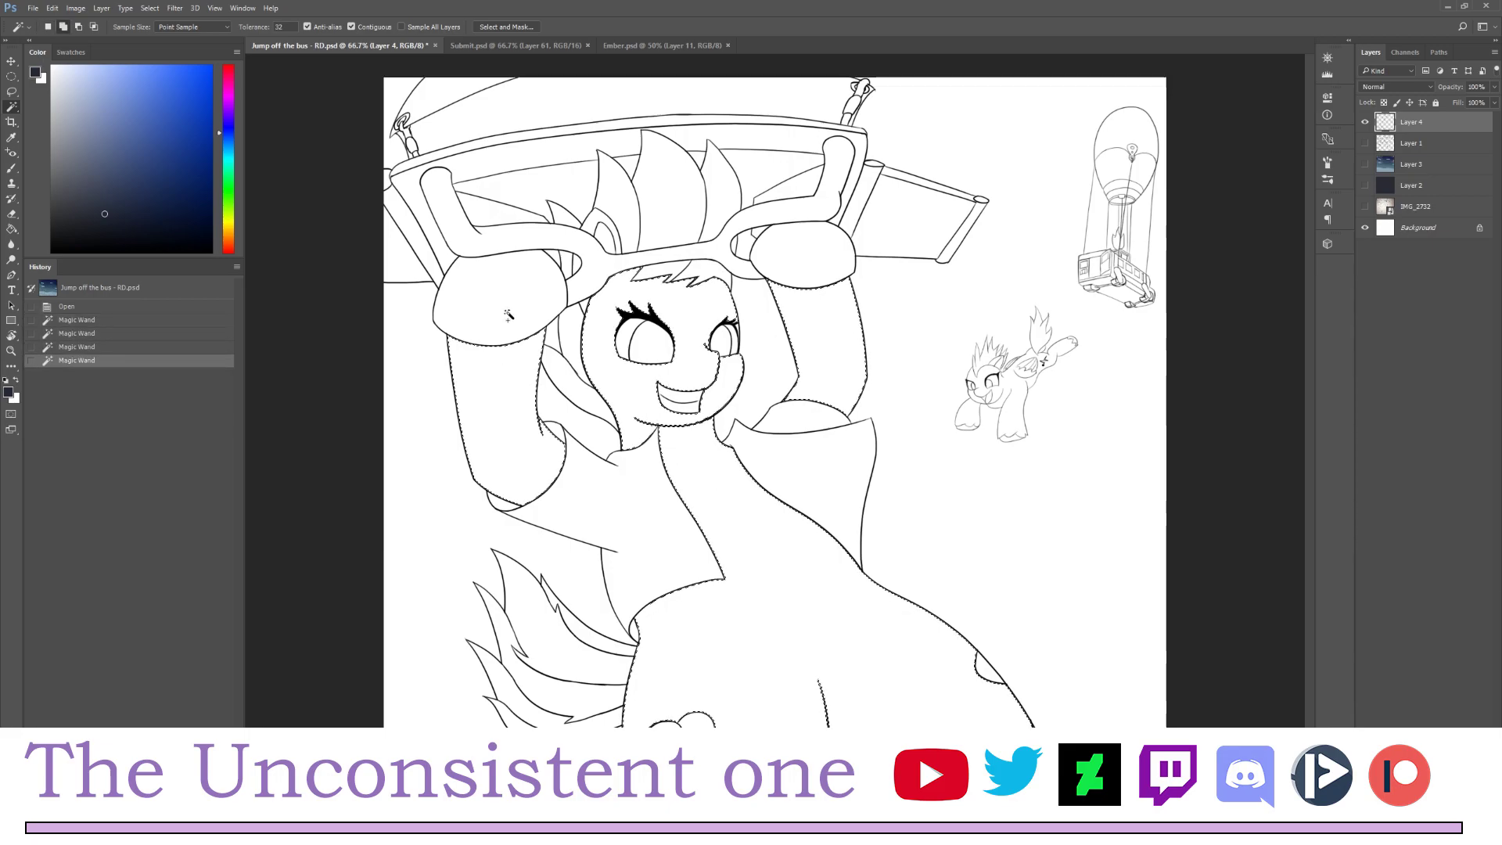
pyautogui.click(507, 311)
pyautogui.click(608, 237)
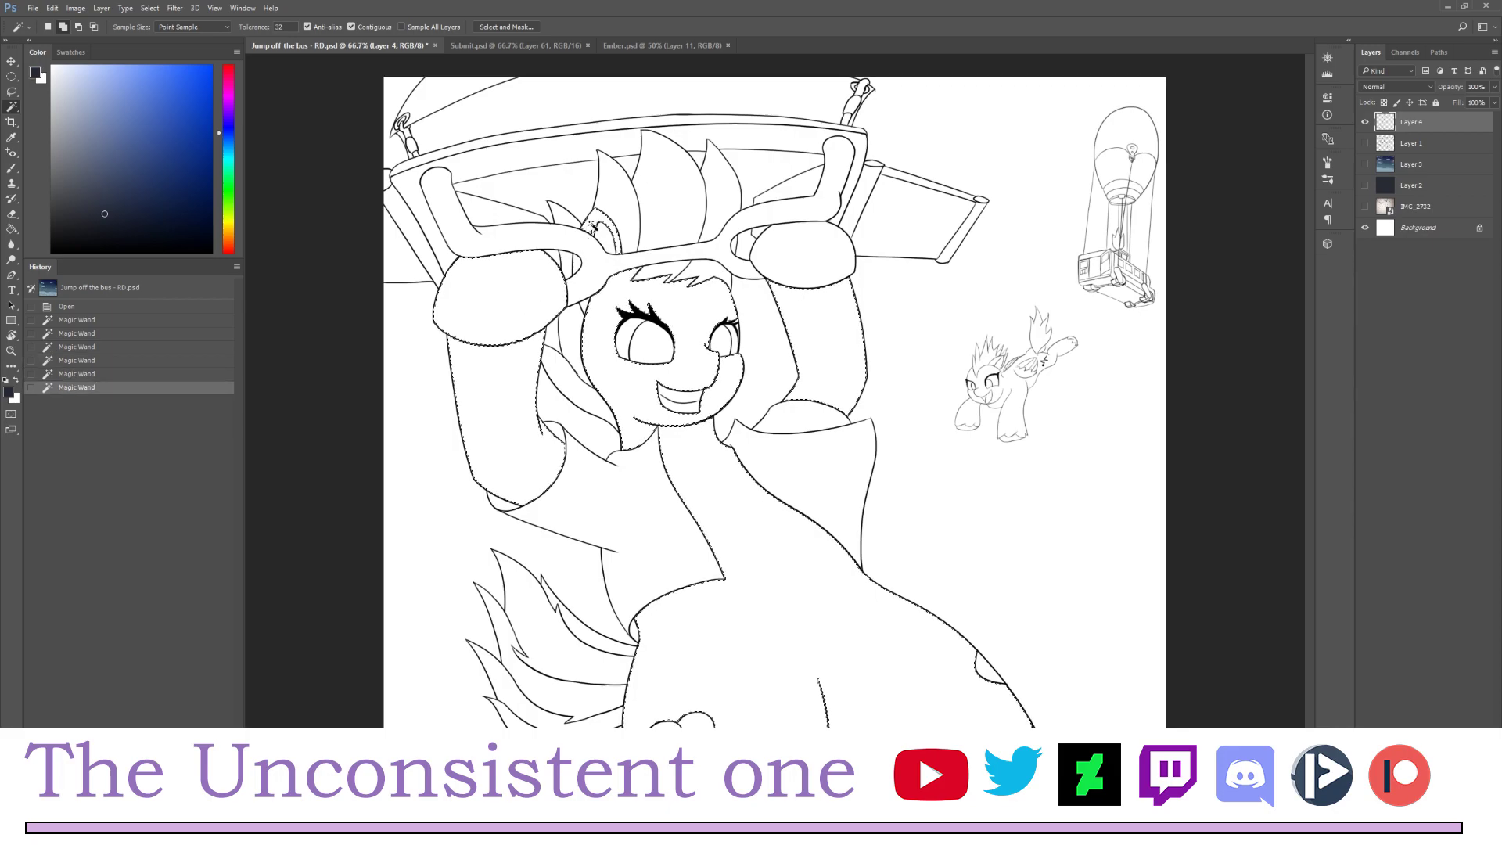
pyautogui.click(723, 326)
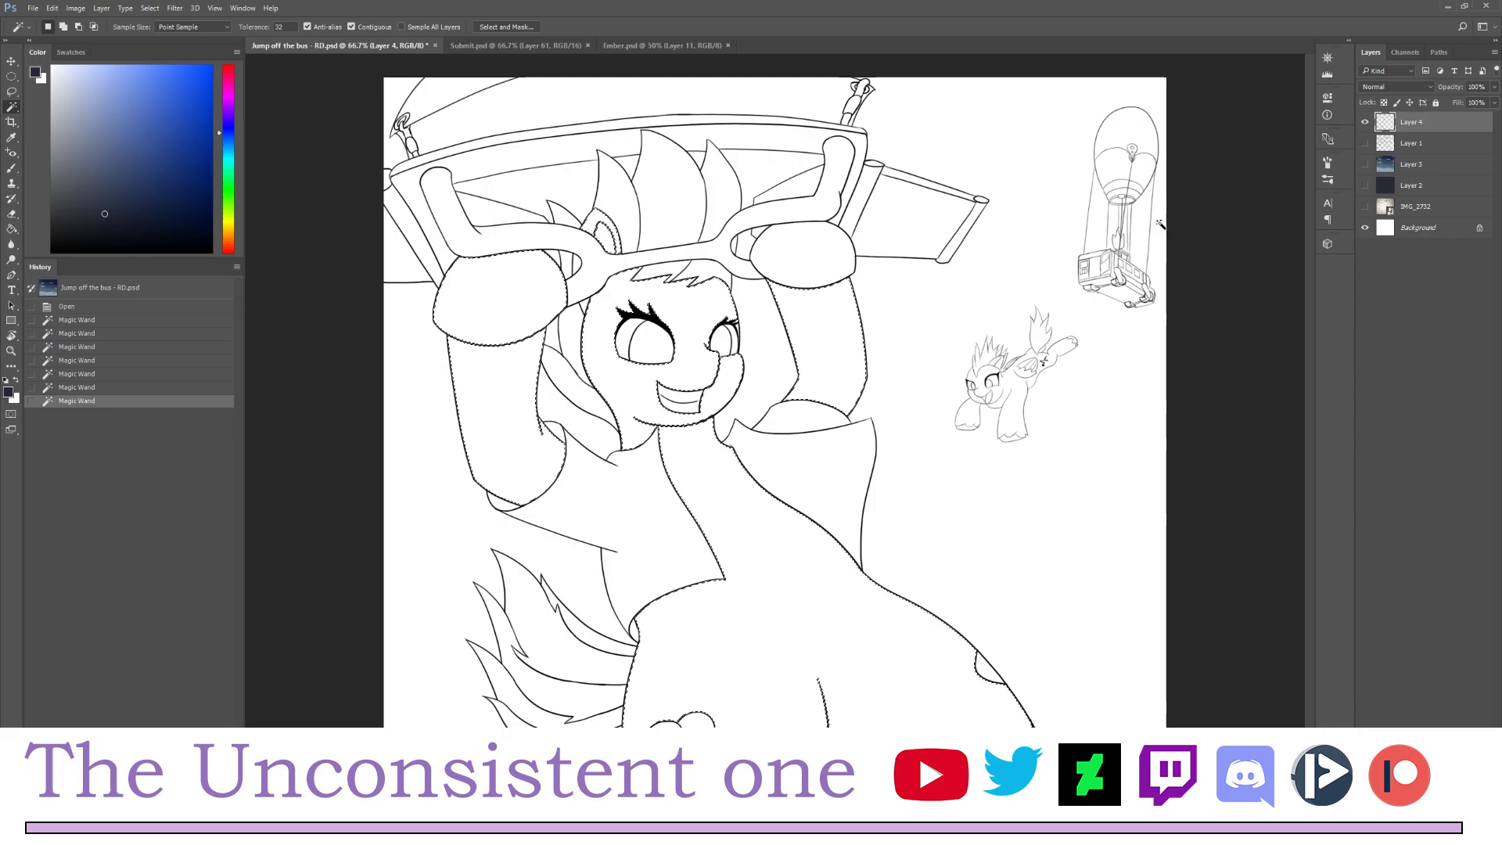
# - Create a new empty layer directly above Layer 1, beneath the line art
pyautogui.click(1423, 143)
pyautogui.hotkey('ctrl', 'shift', 'n')
pyautogui.press('Return')
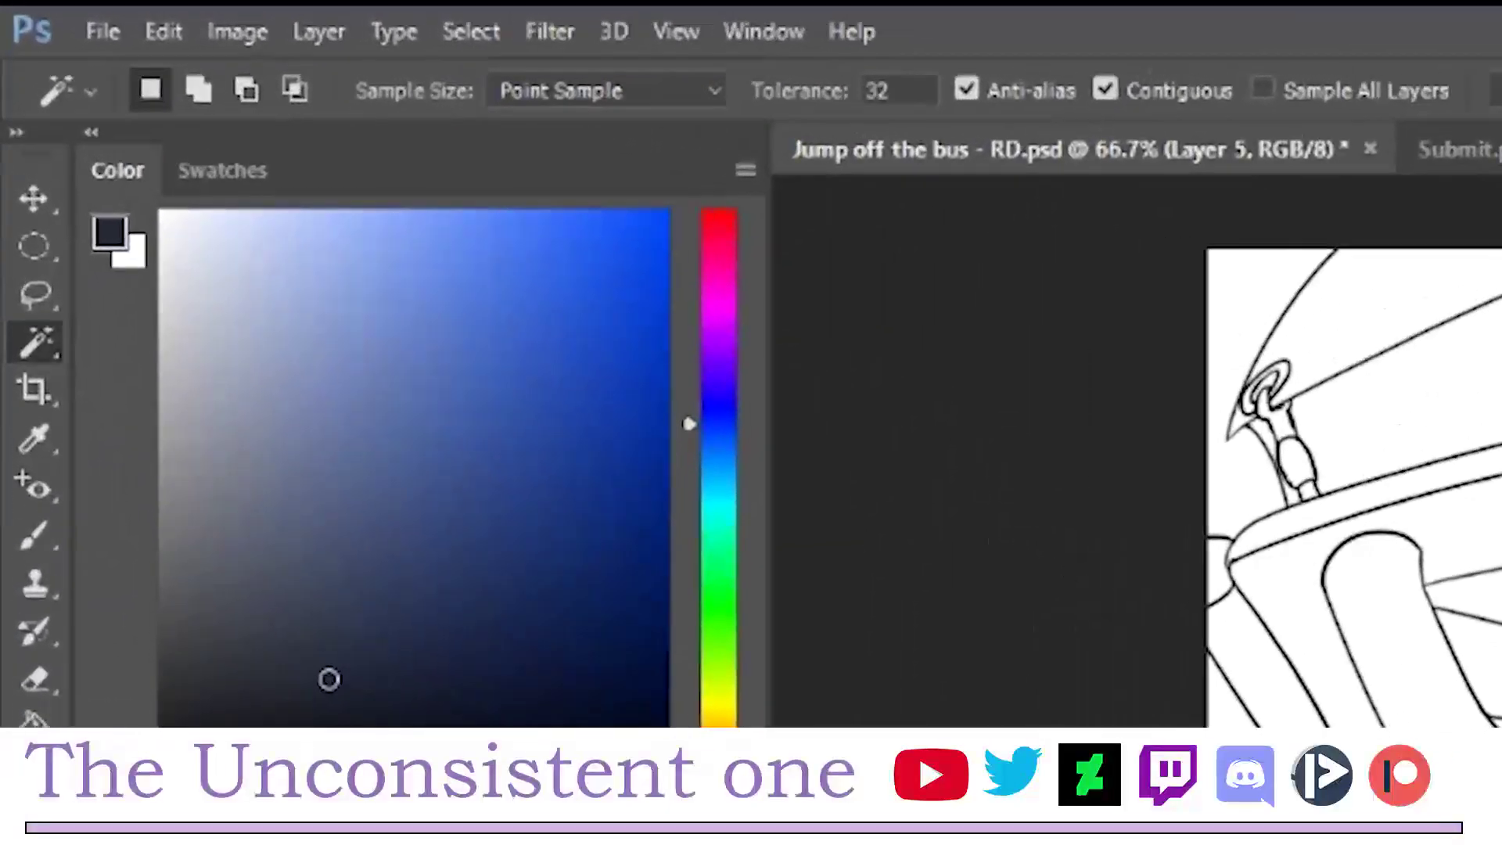
# - Expand the pony selection by 2 pixels
pyautogui.click(470, 32)
pyautogui.moveTo(613, 646)
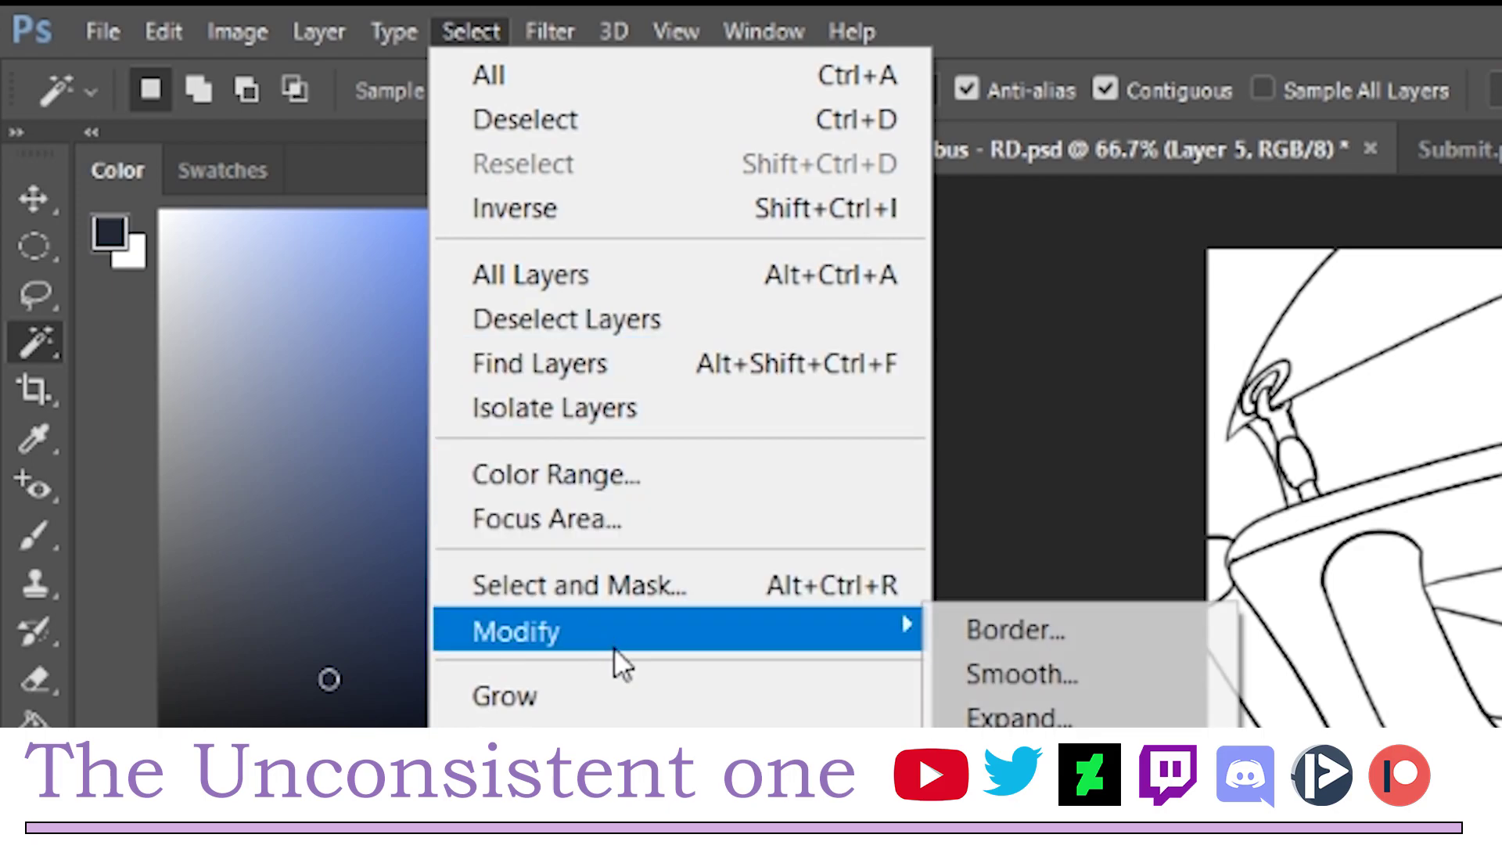
pyautogui.click(1017, 715)
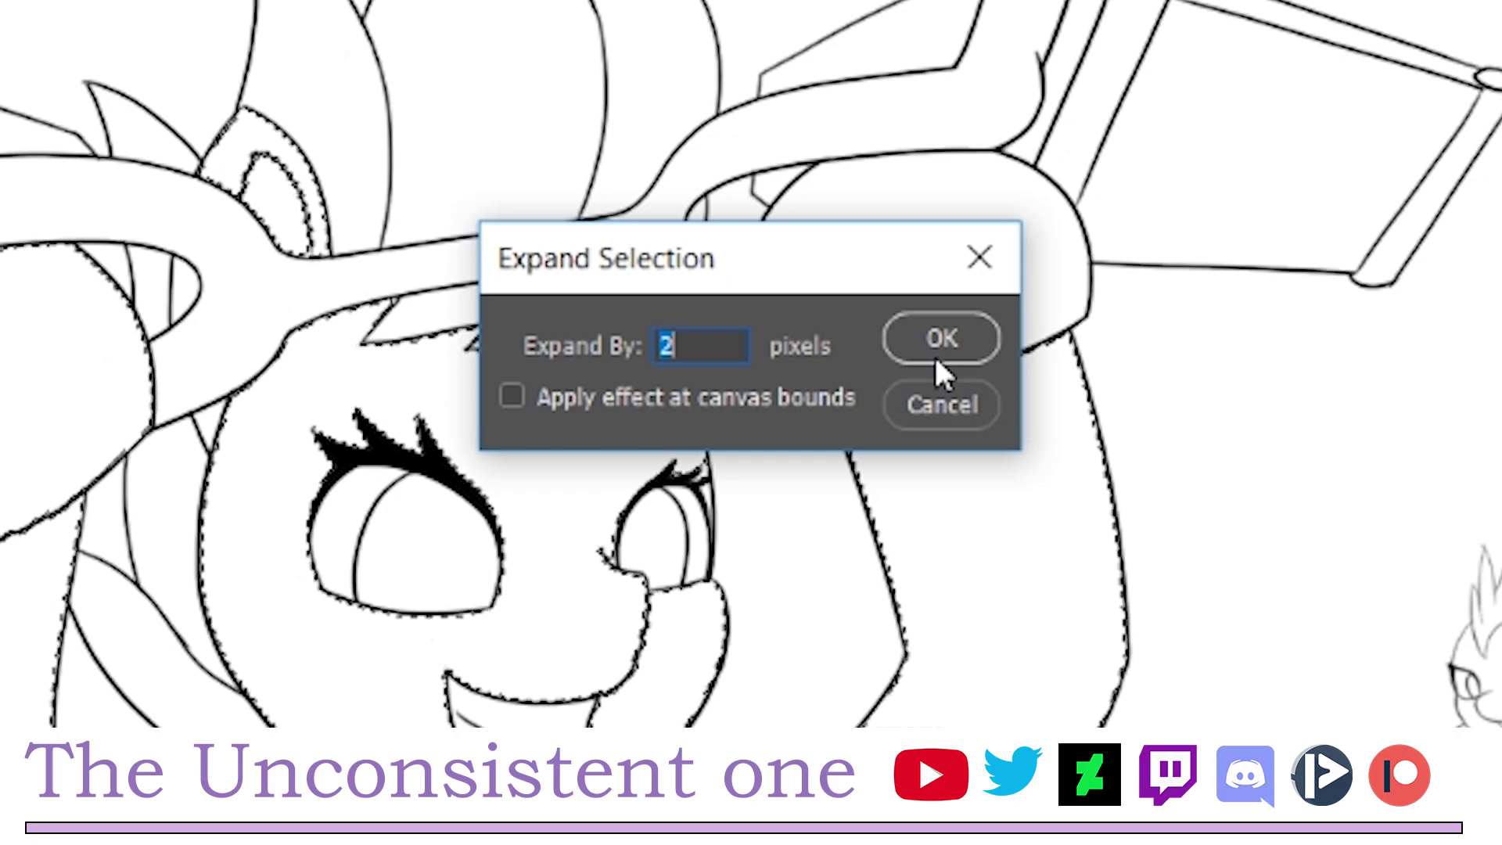
pyautogui.click(936, 358)
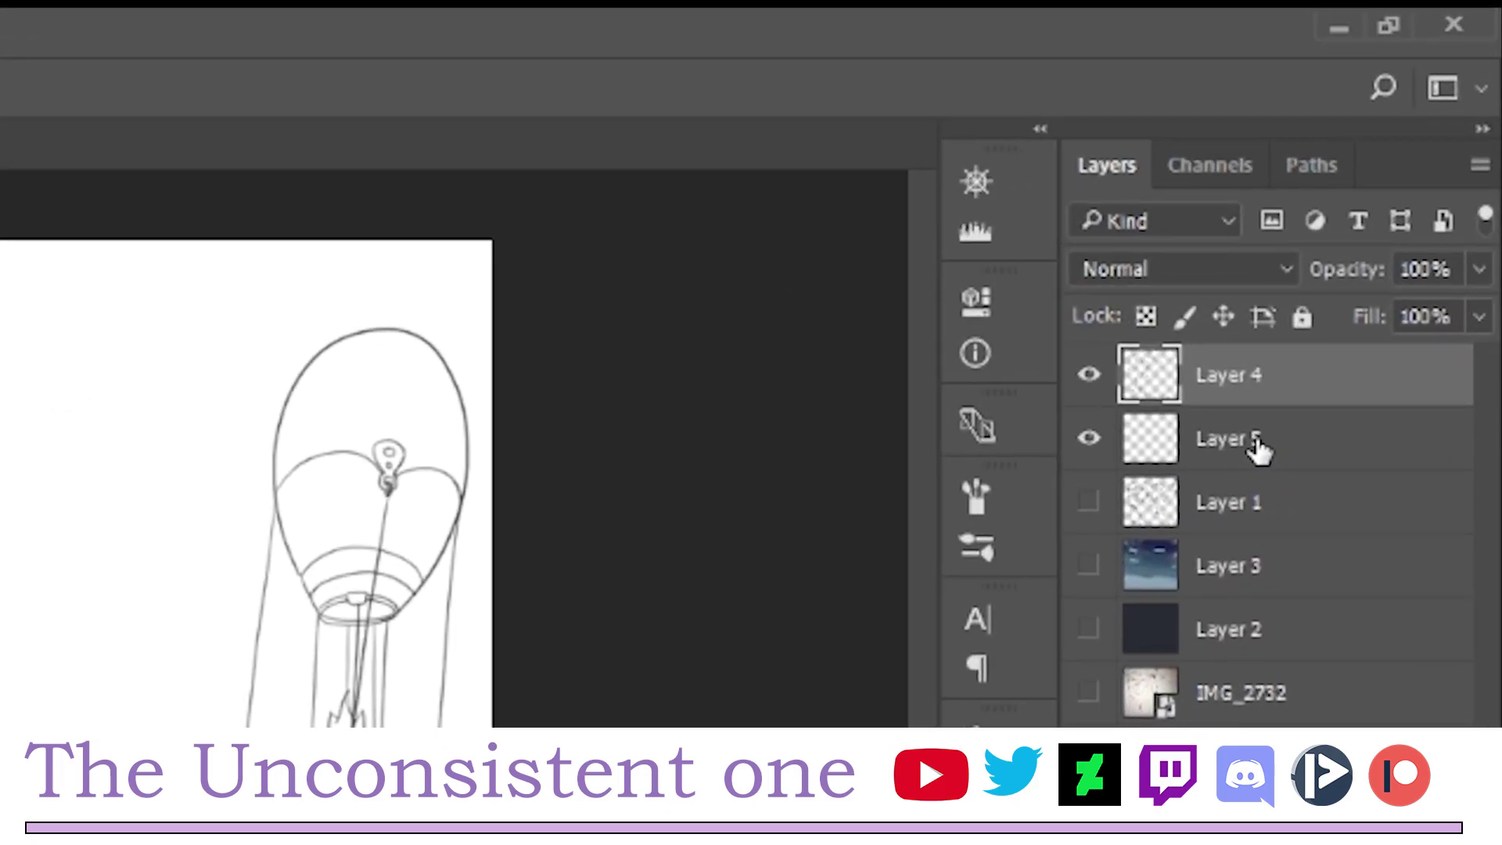
# - Make Layer 5 active, try a teal Paint Bucket fill in the selected pony areas, and undo it
pyautogui.click(1258, 450)
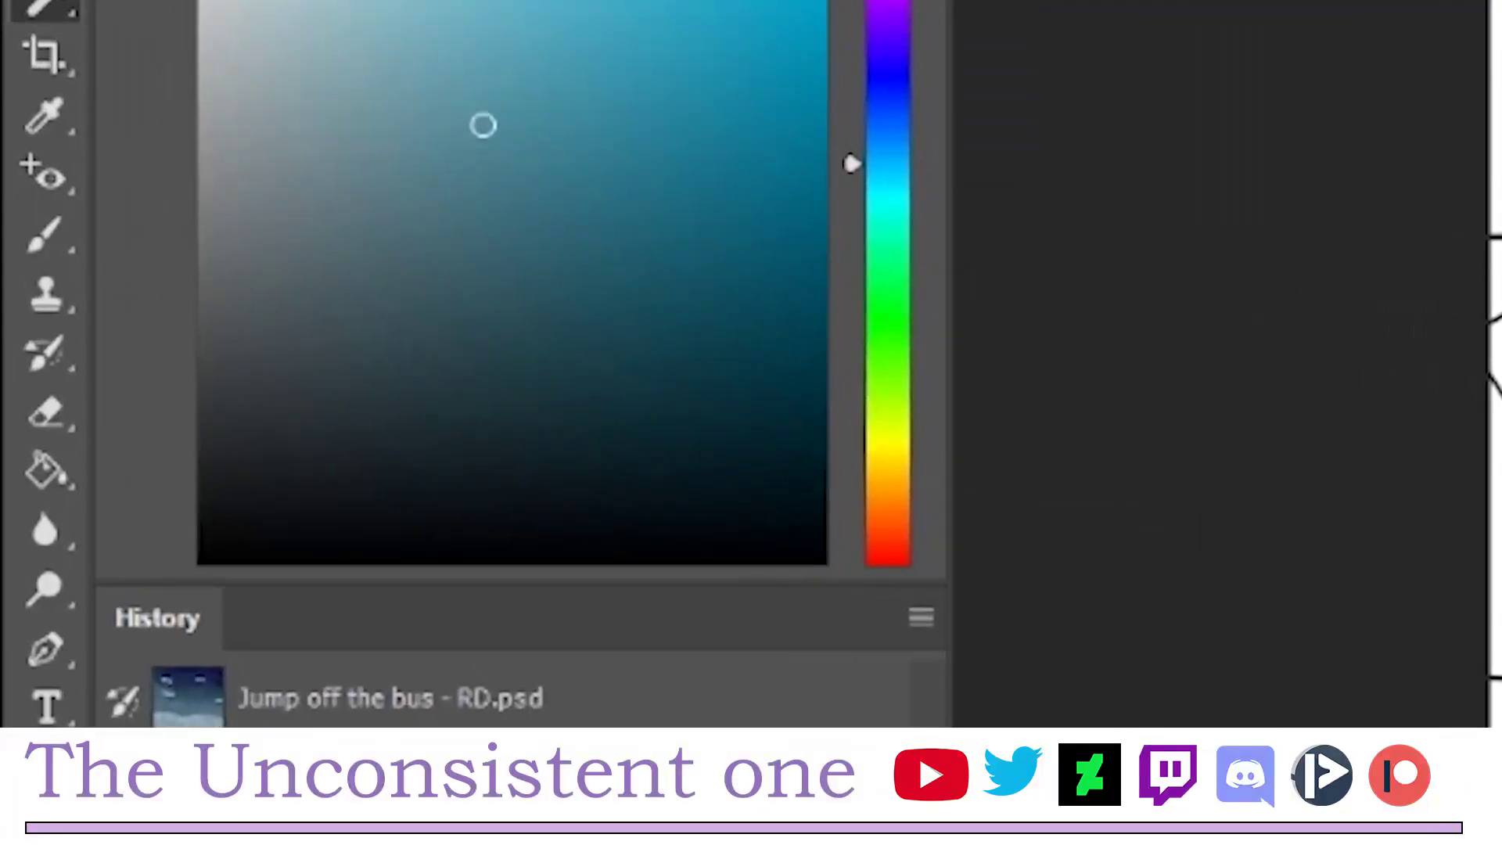
pyautogui.press('g')
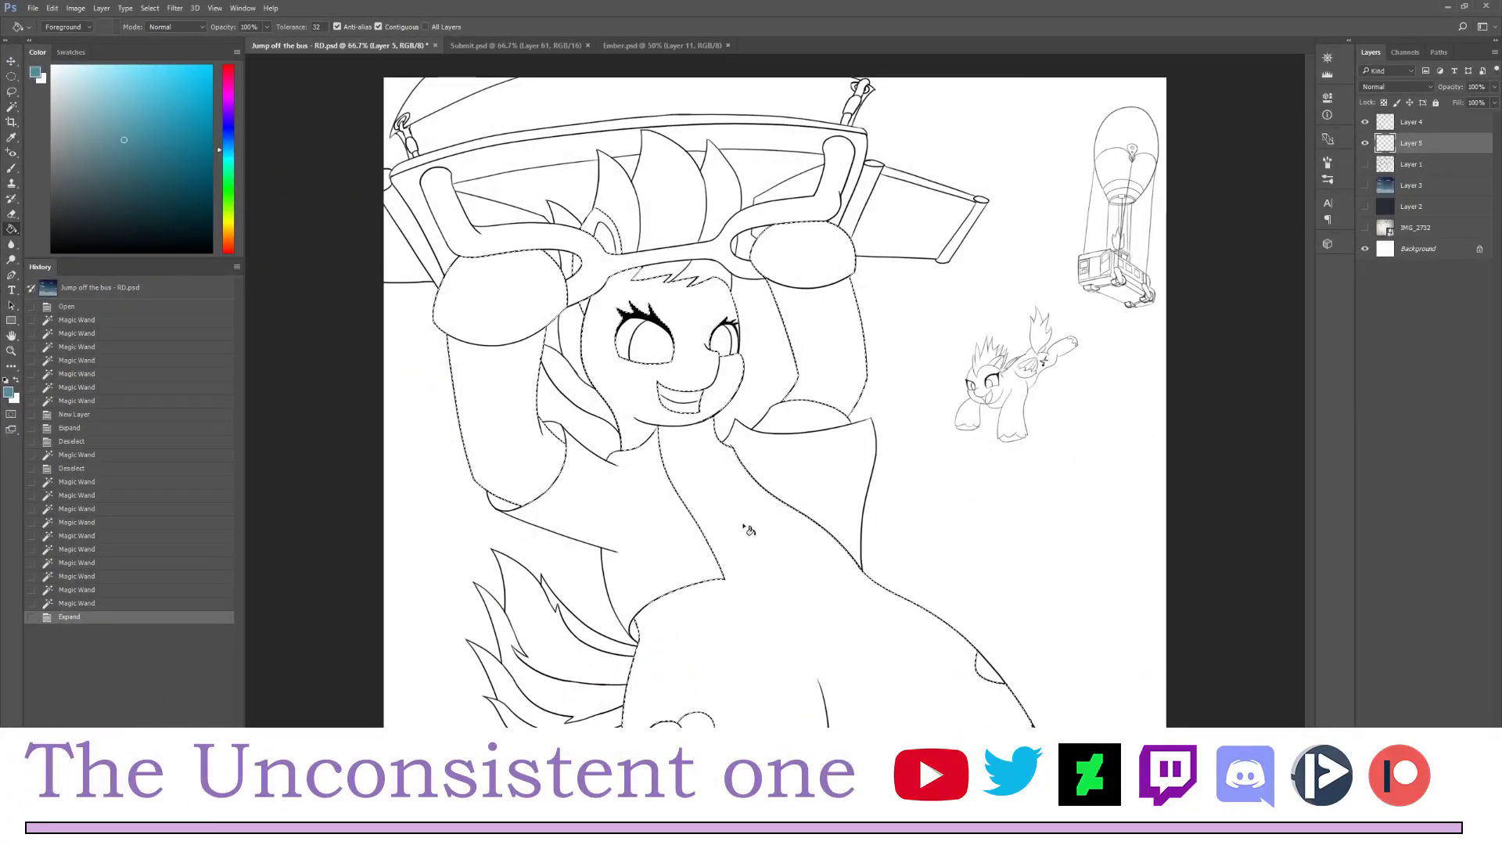
pyautogui.click(903, 609)
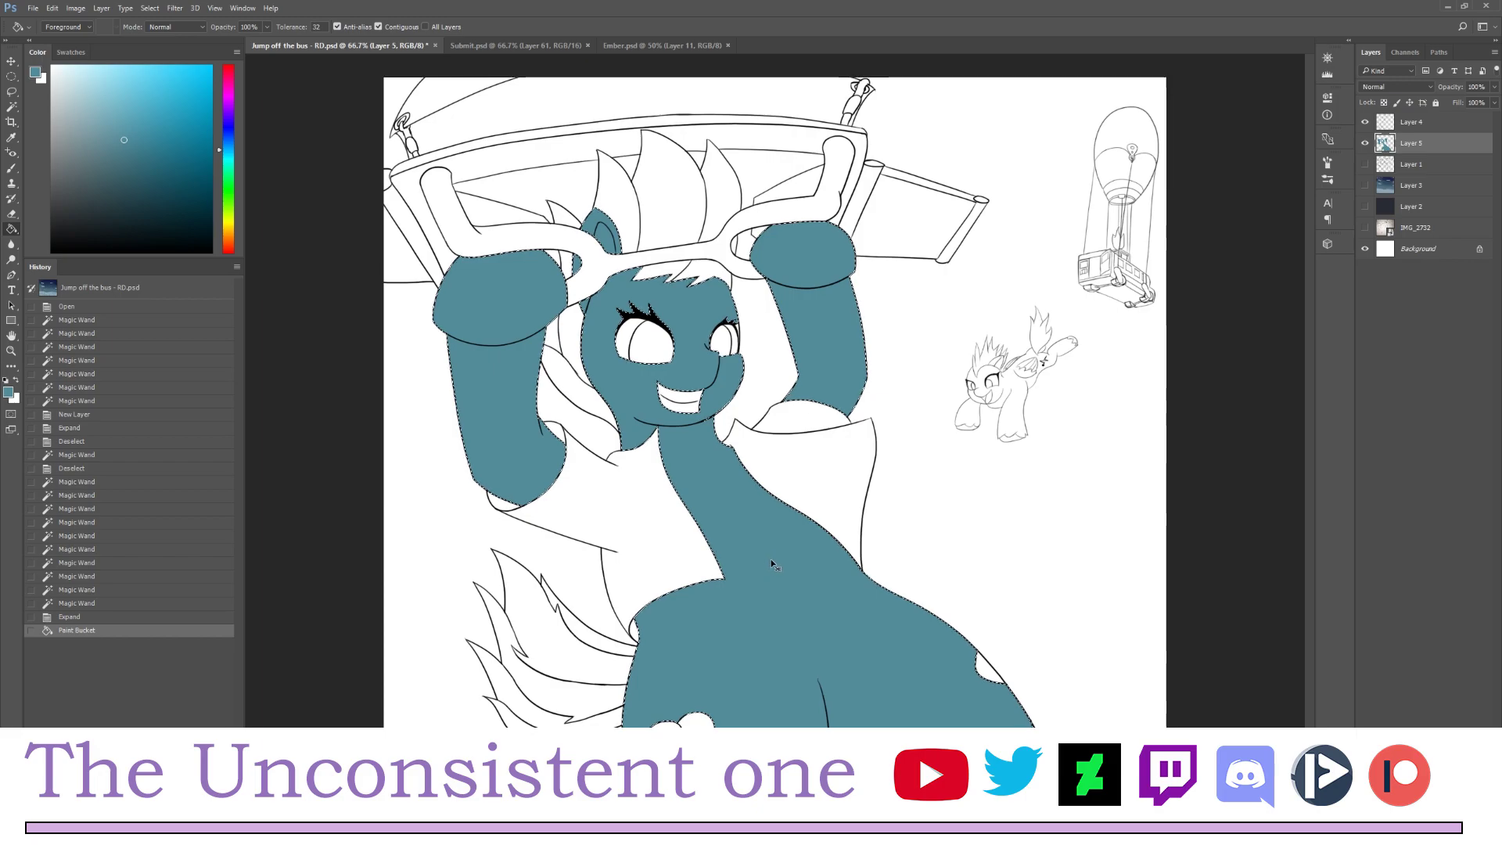
pyautogui.hotkey('ctrl', 'z')
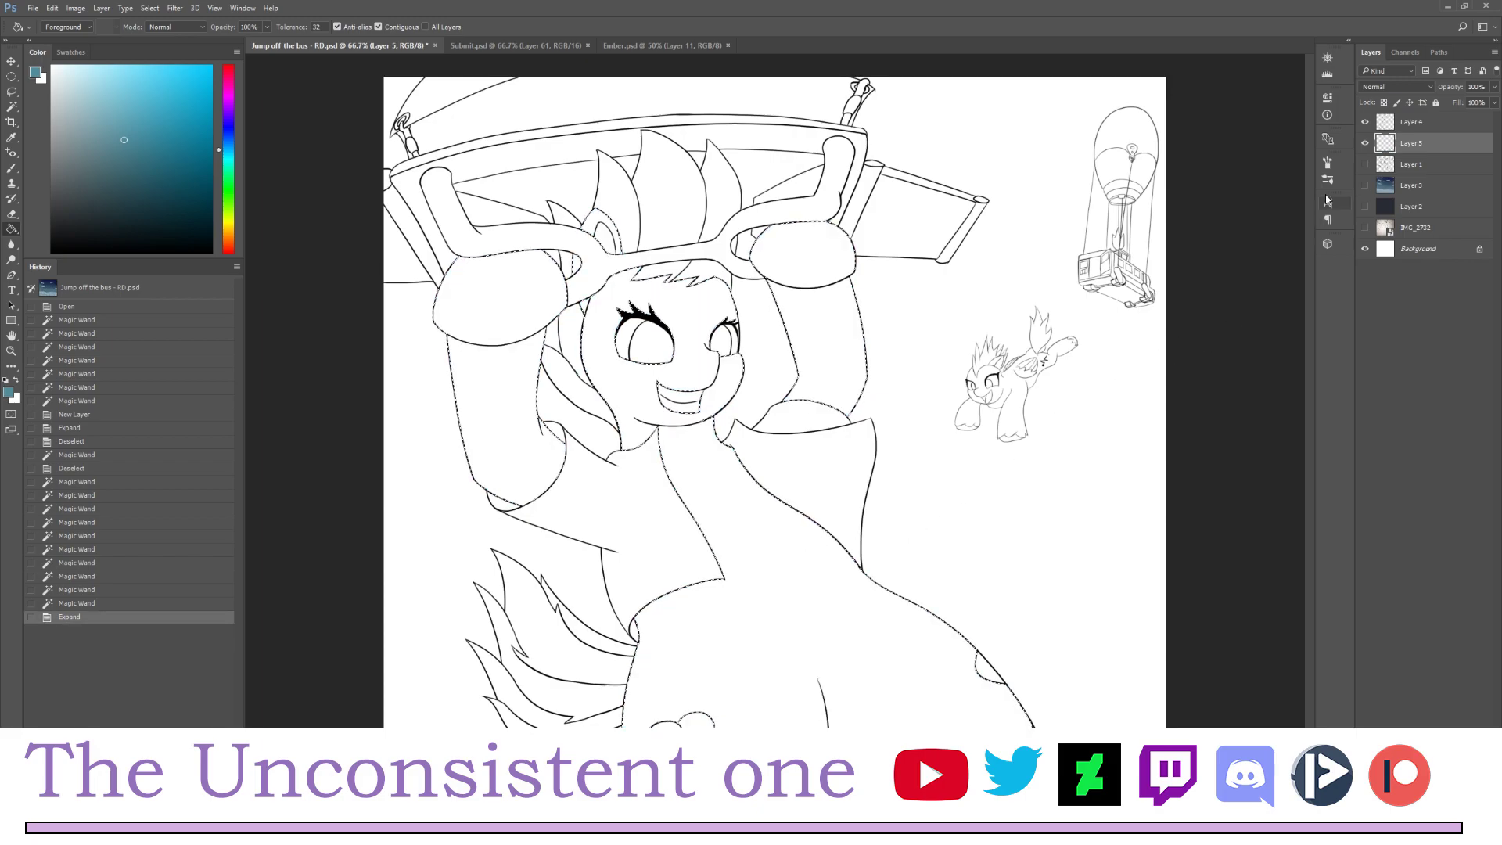
# - Show Layer 3 and Layer 2 again, try the teal fill against the sky, and undo it for a darker teal
pyautogui.click(1365, 185)
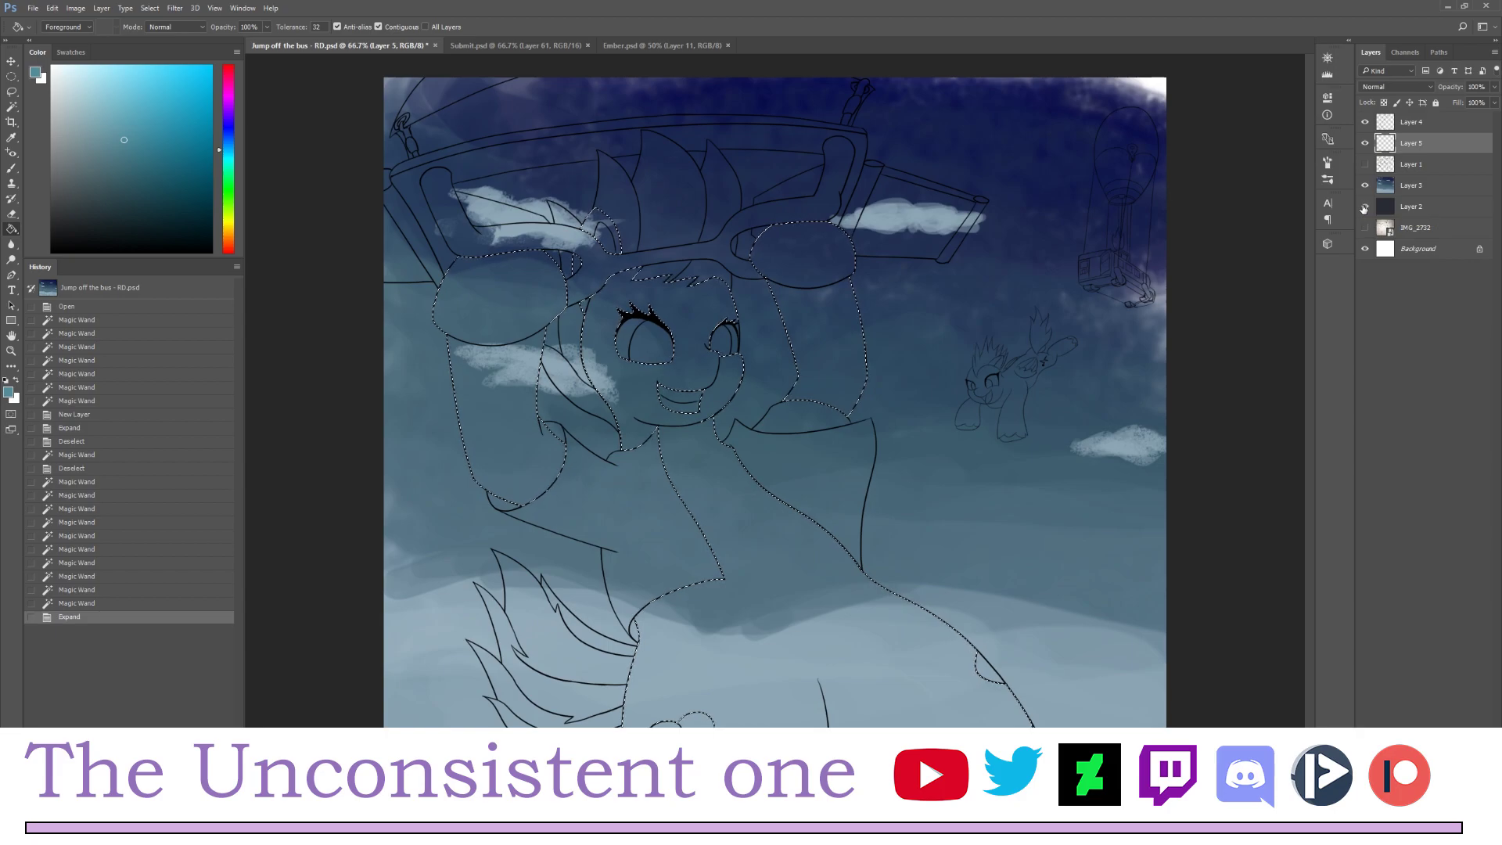
pyautogui.click(1364, 207)
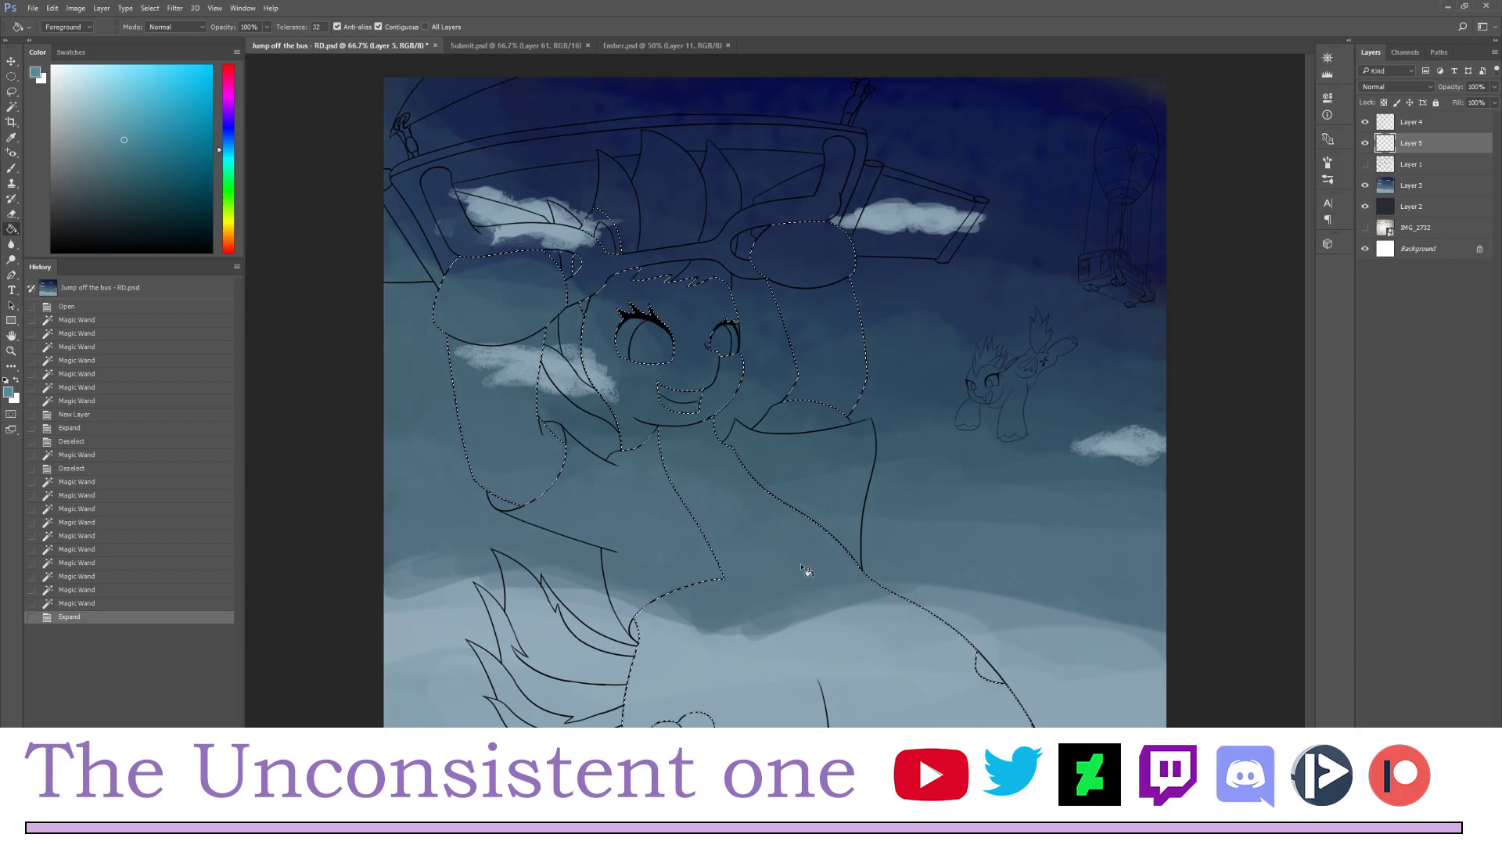
pyautogui.click(766, 580)
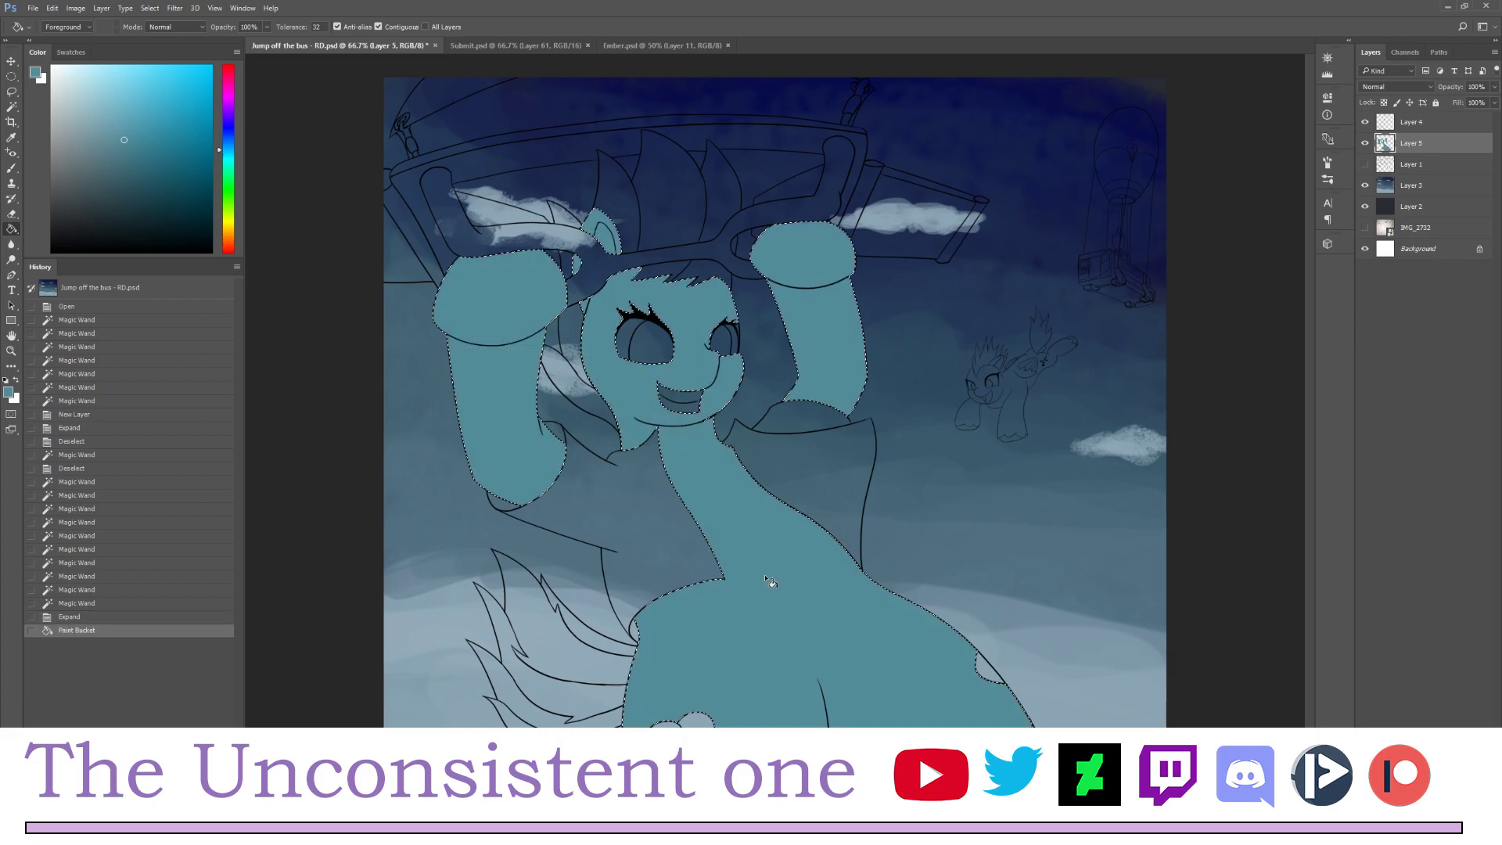
pyautogui.click(133, 158)
pyautogui.hotkey('ctrl', 'z')
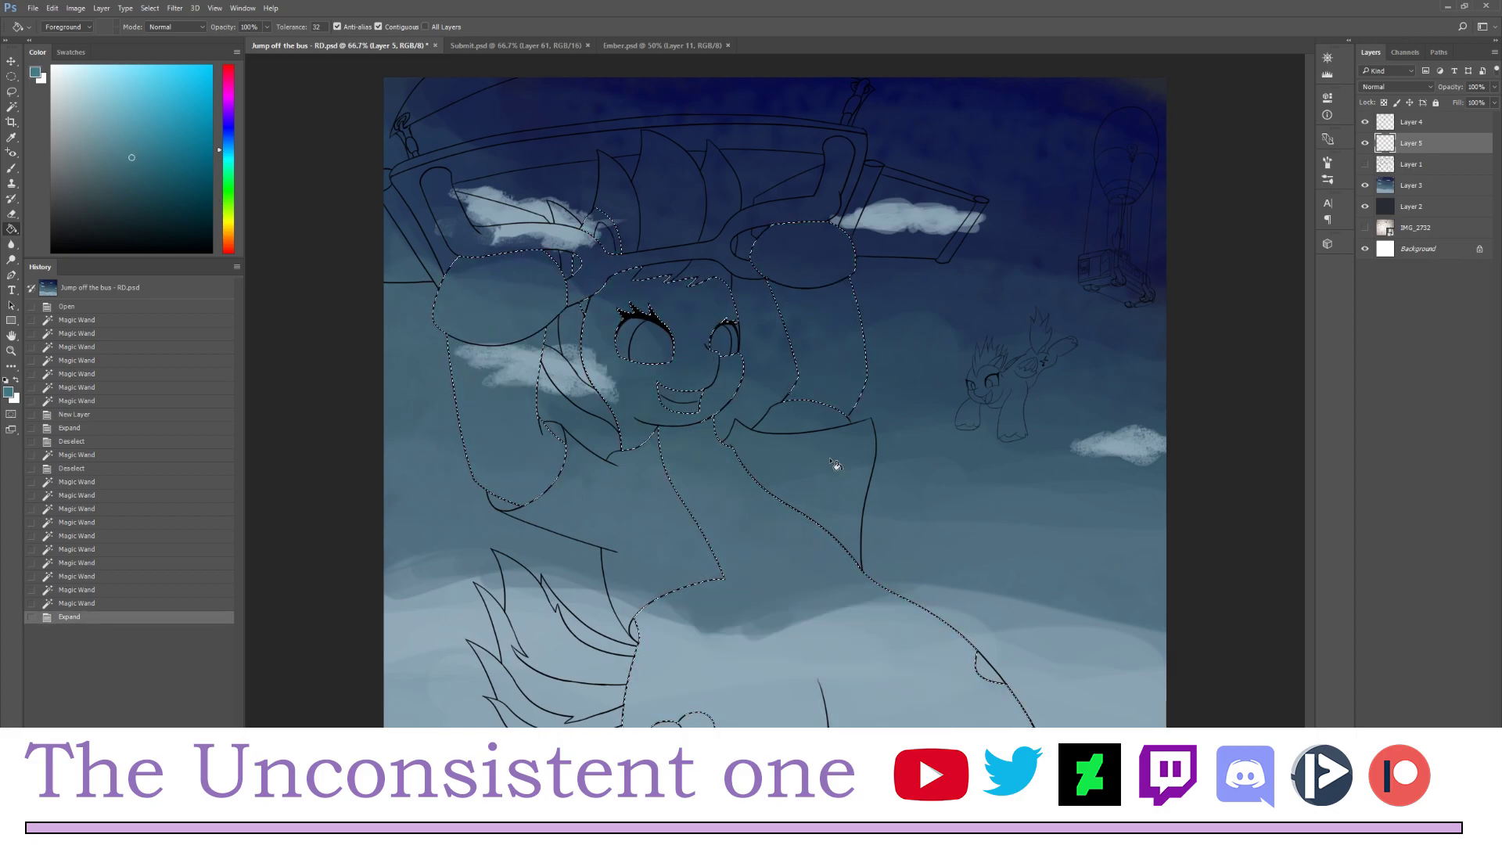
# - Replace the darker teal trial with a medium muted teal fill on the pony's body and clear the selection
pyautogui.click(710, 448)
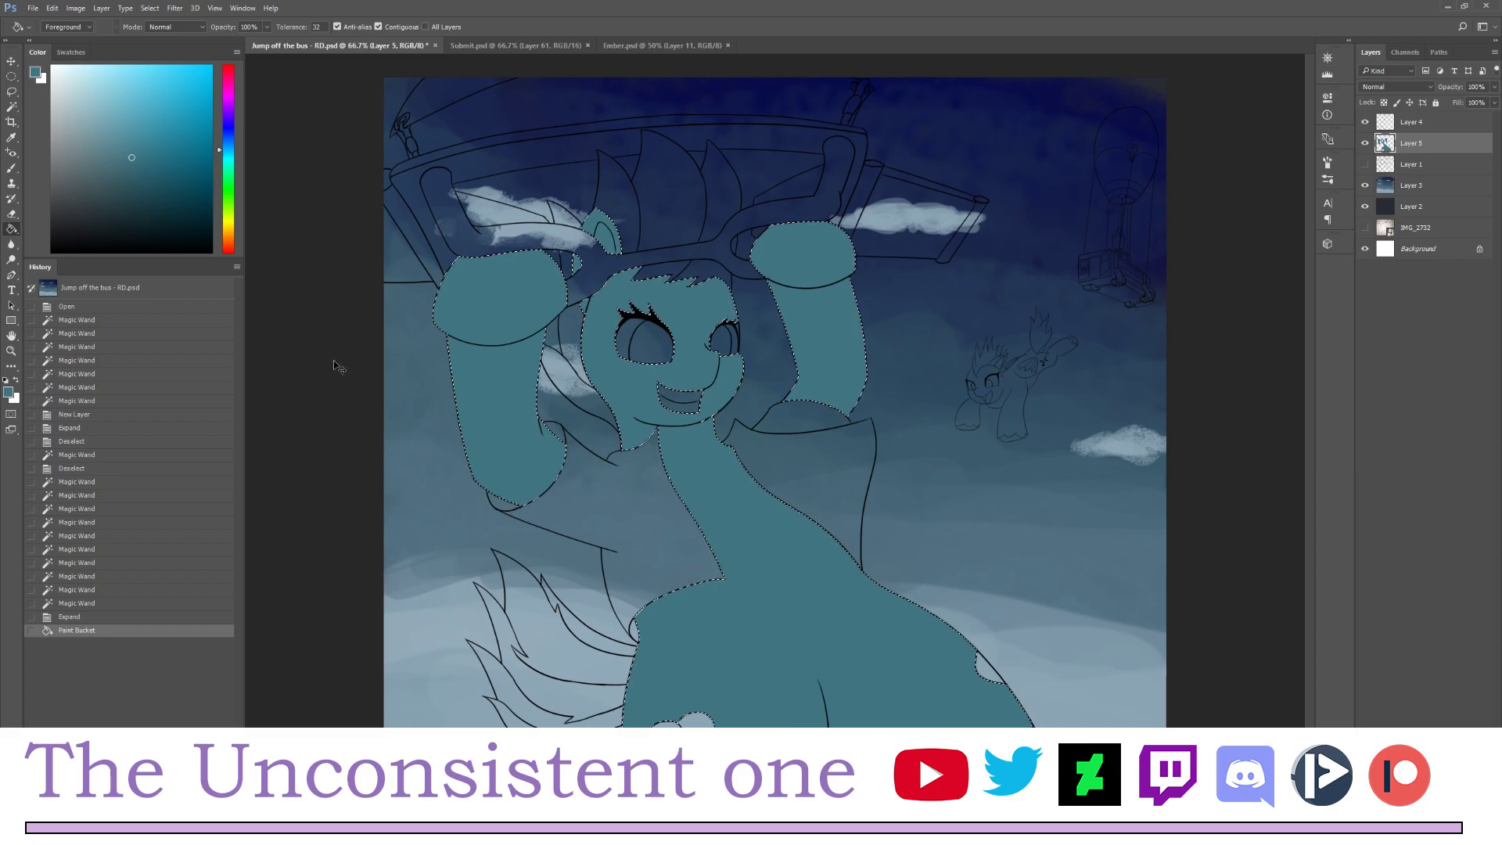
pyautogui.hotkey('ctrl', 'z')
pyautogui.click(746, 578)
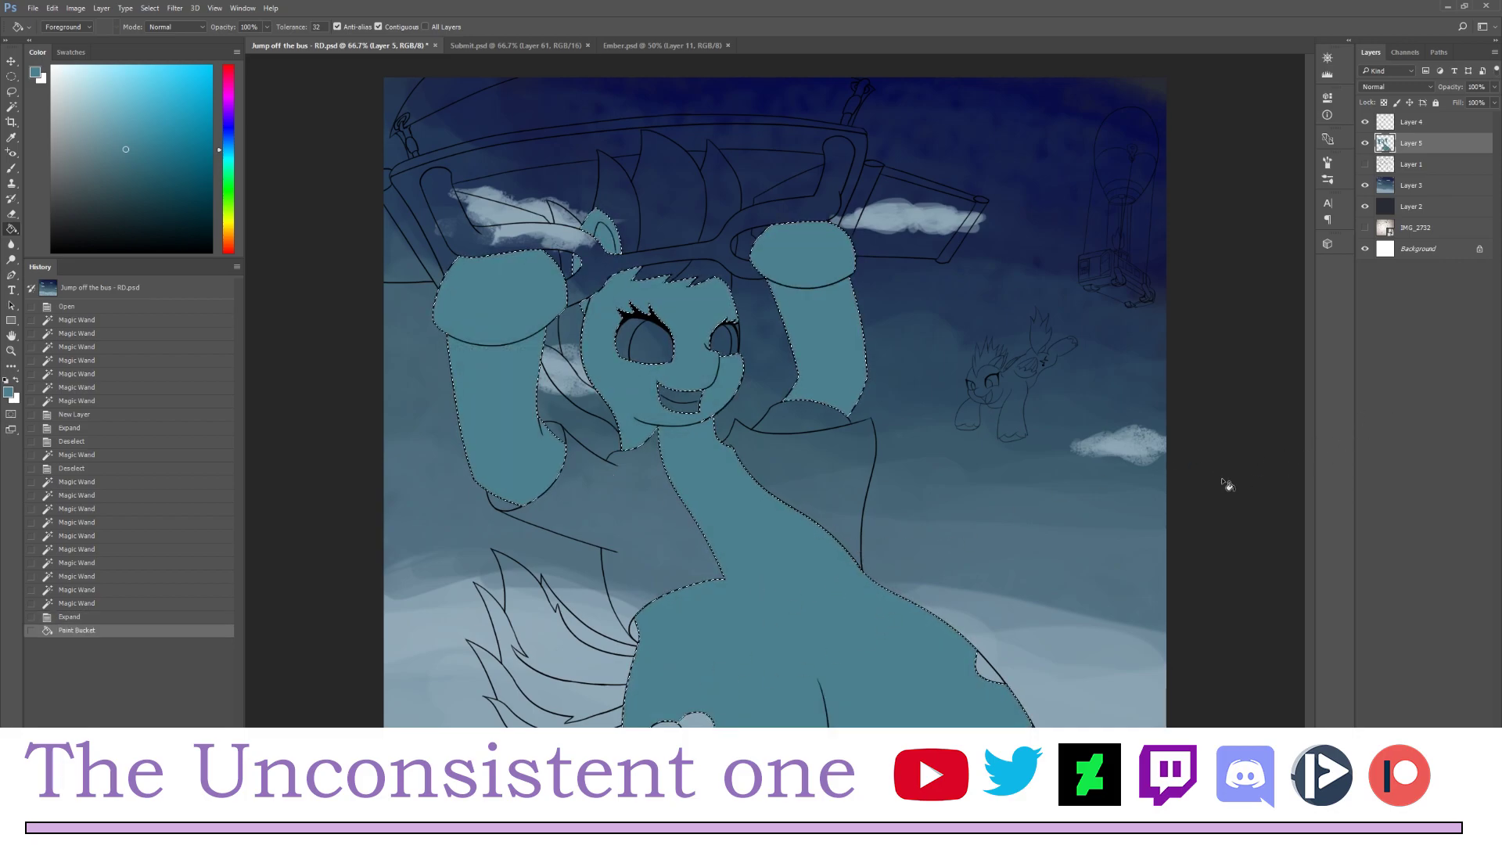
pyautogui.press('w')
pyautogui.hotkey('ctrl', 'd')
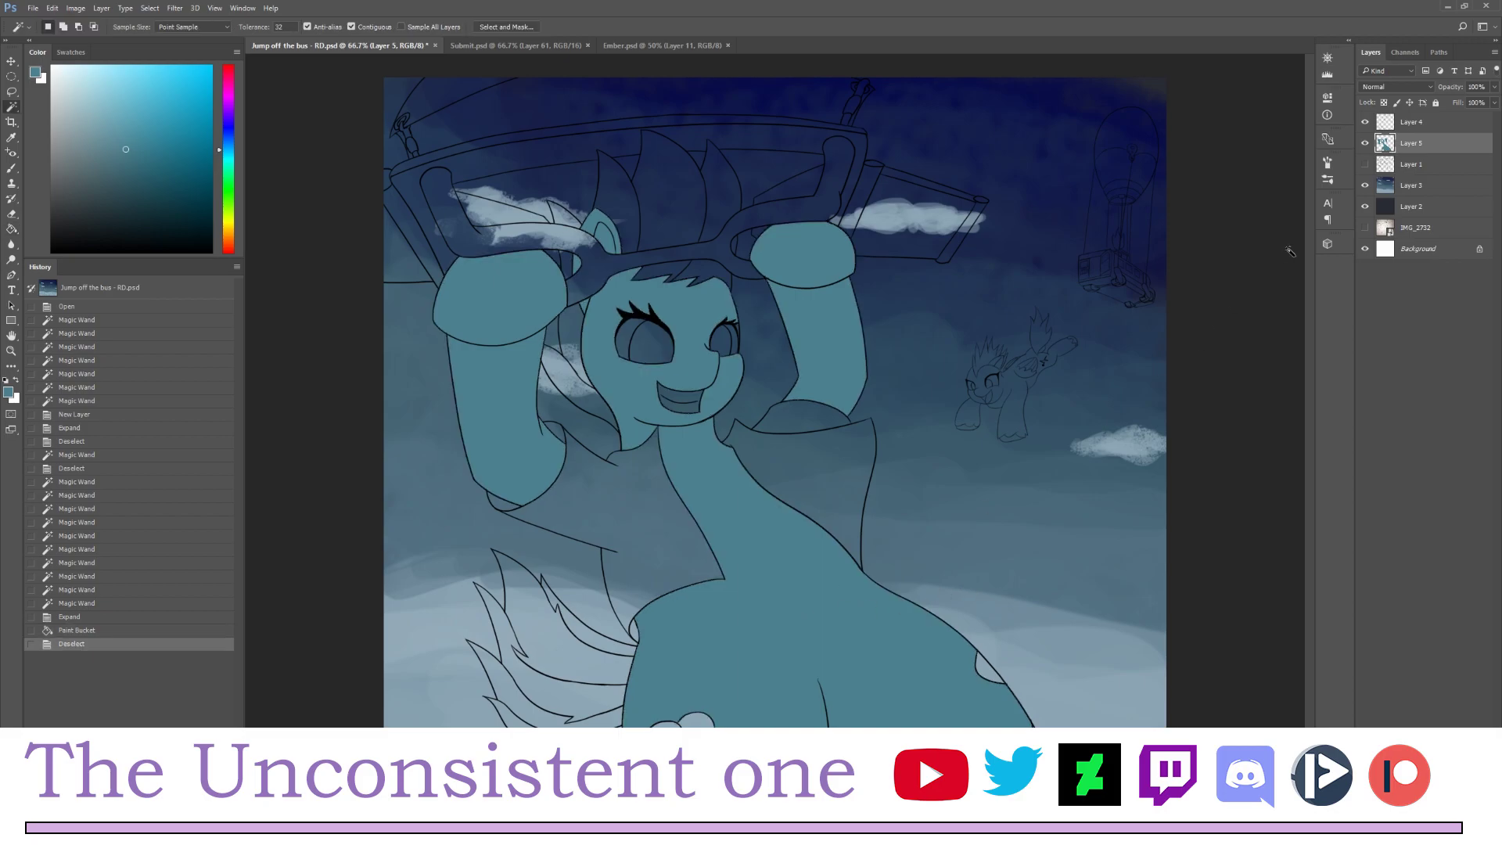
# - Add a Color Overlay to Layer 5 with the dark red colour 6f2f2f
pyautogui.doubleClick(1452, 149)
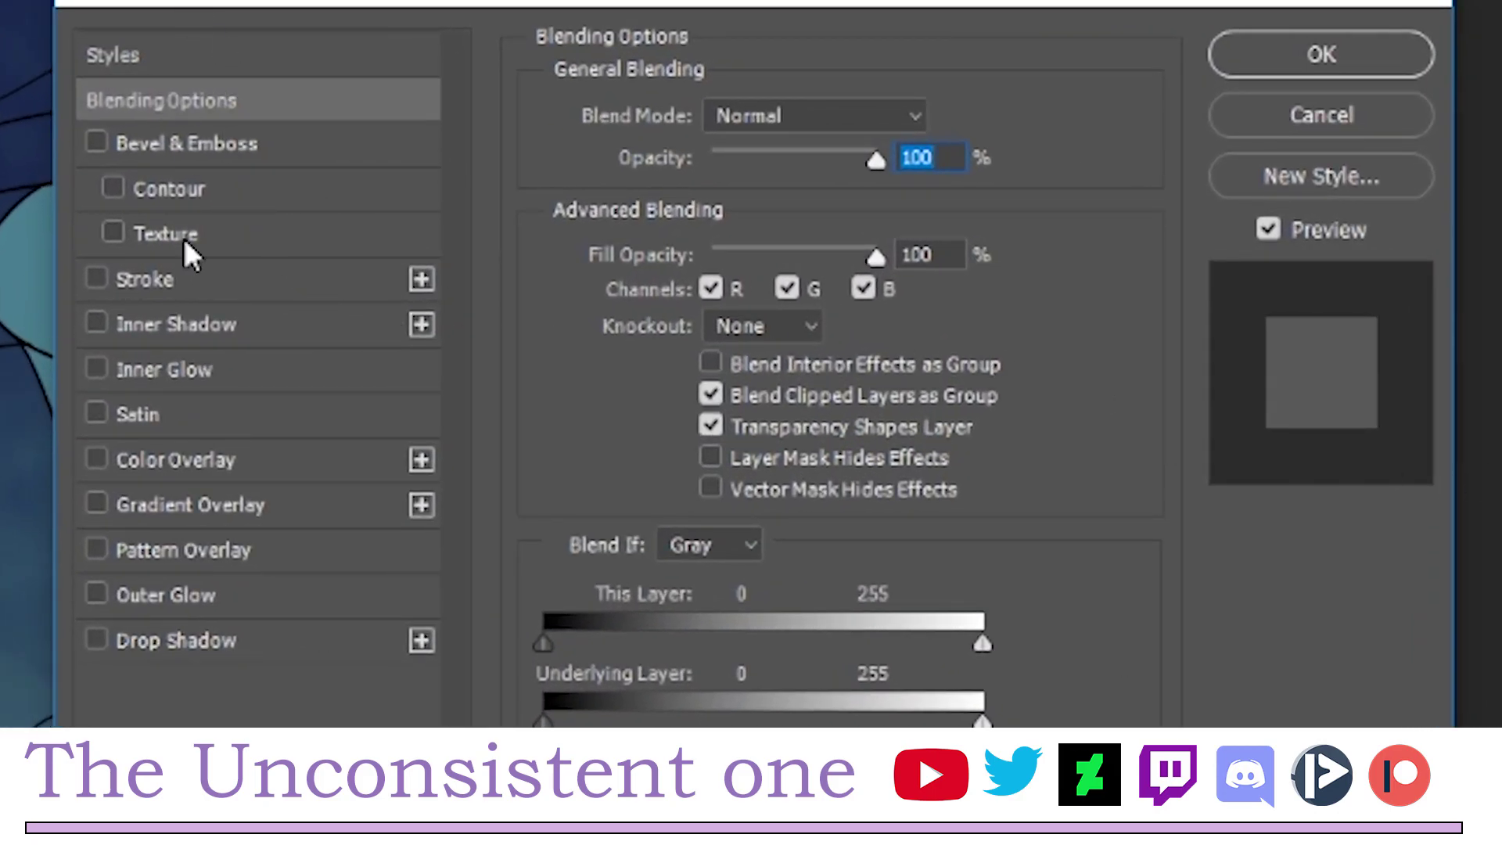
pyautogui.click(176, 461)
pyautogui.click(932, 215)
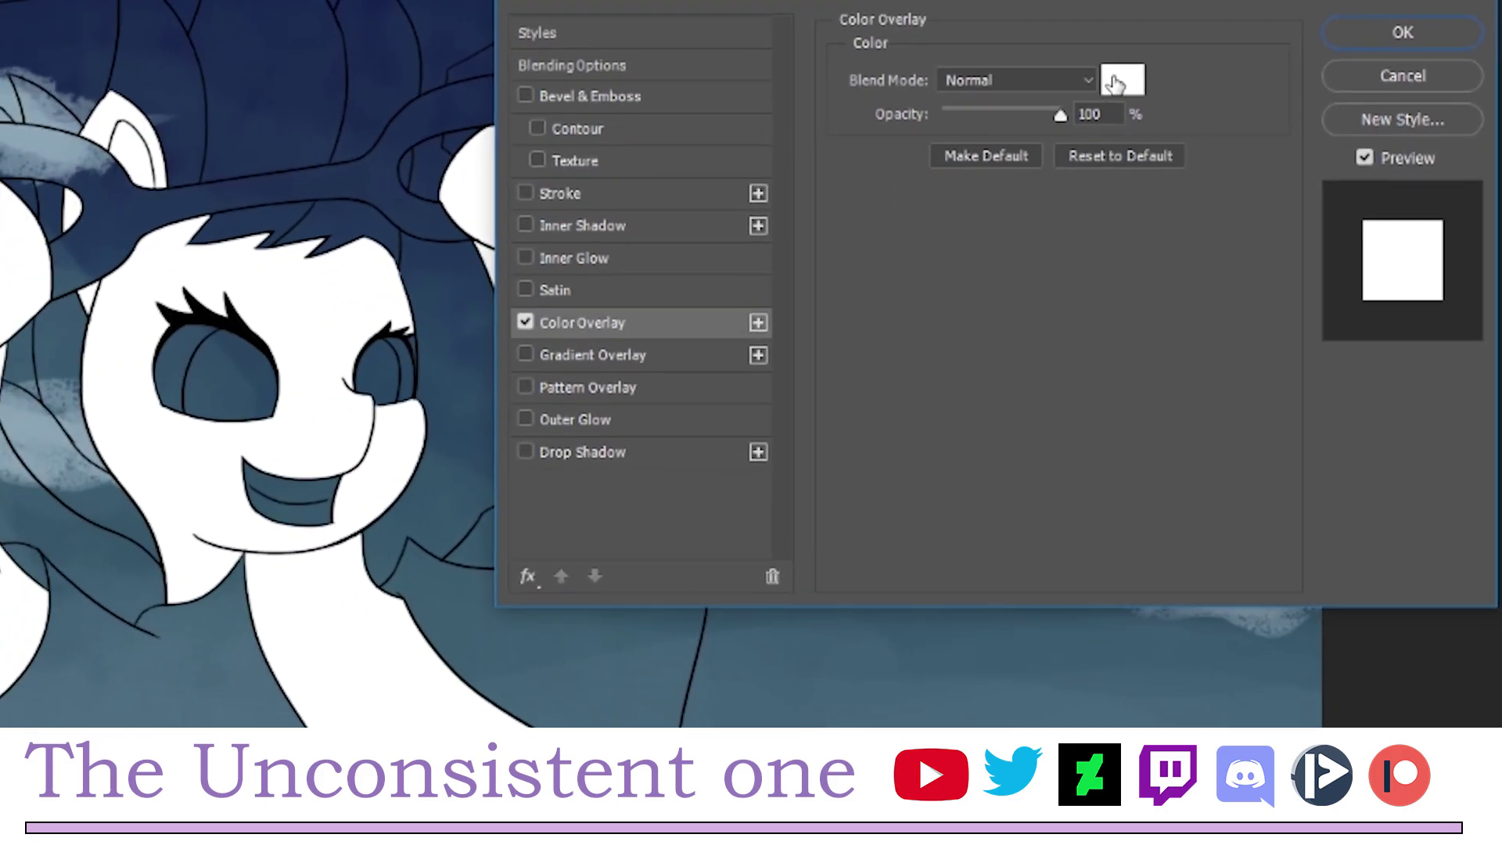
pyautogui.write('6f2c2f')
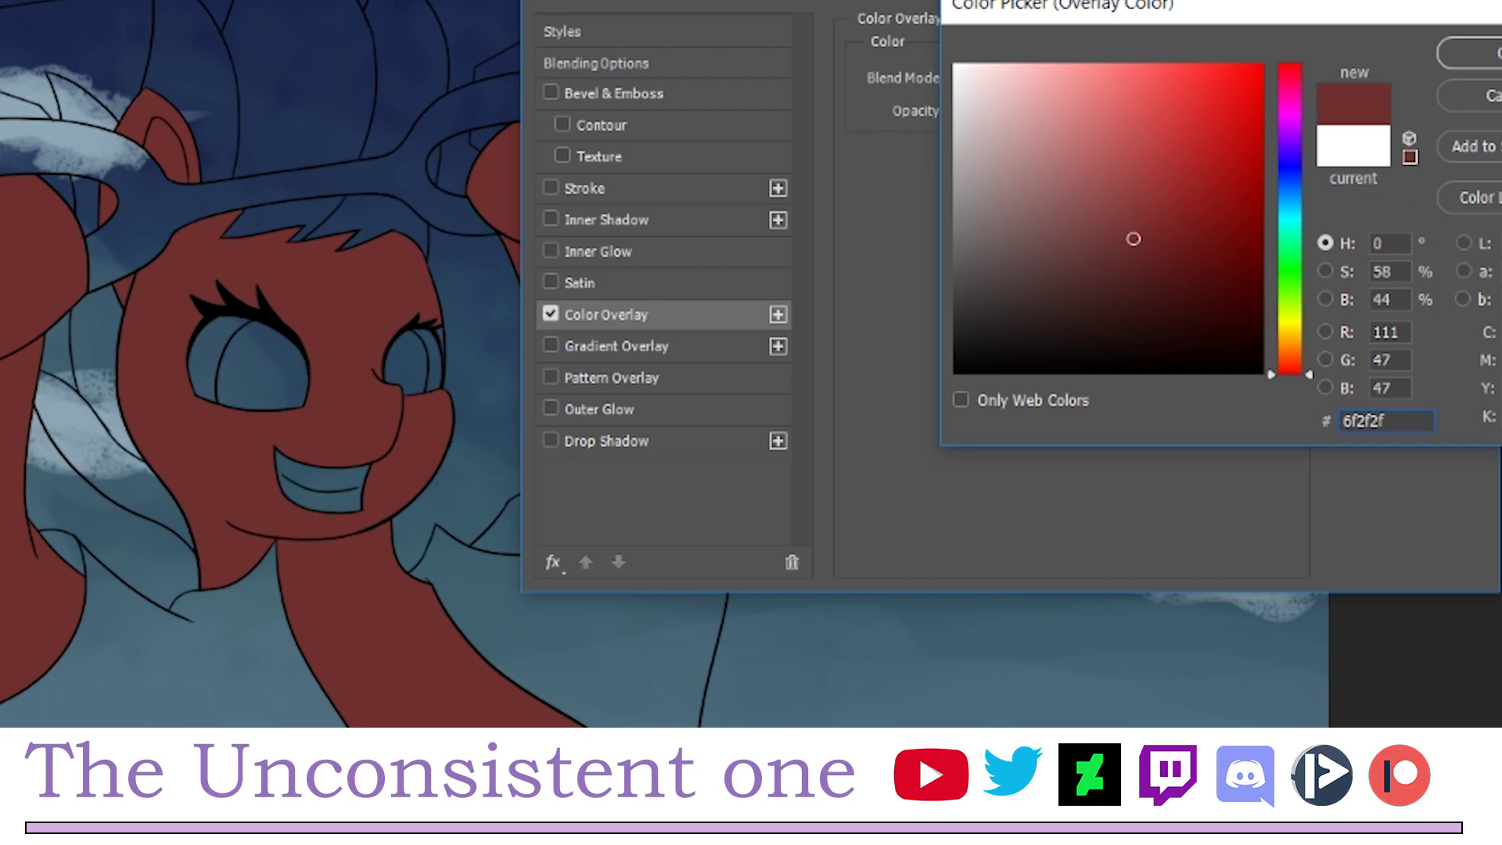
pyautogui.click(1469, 52)
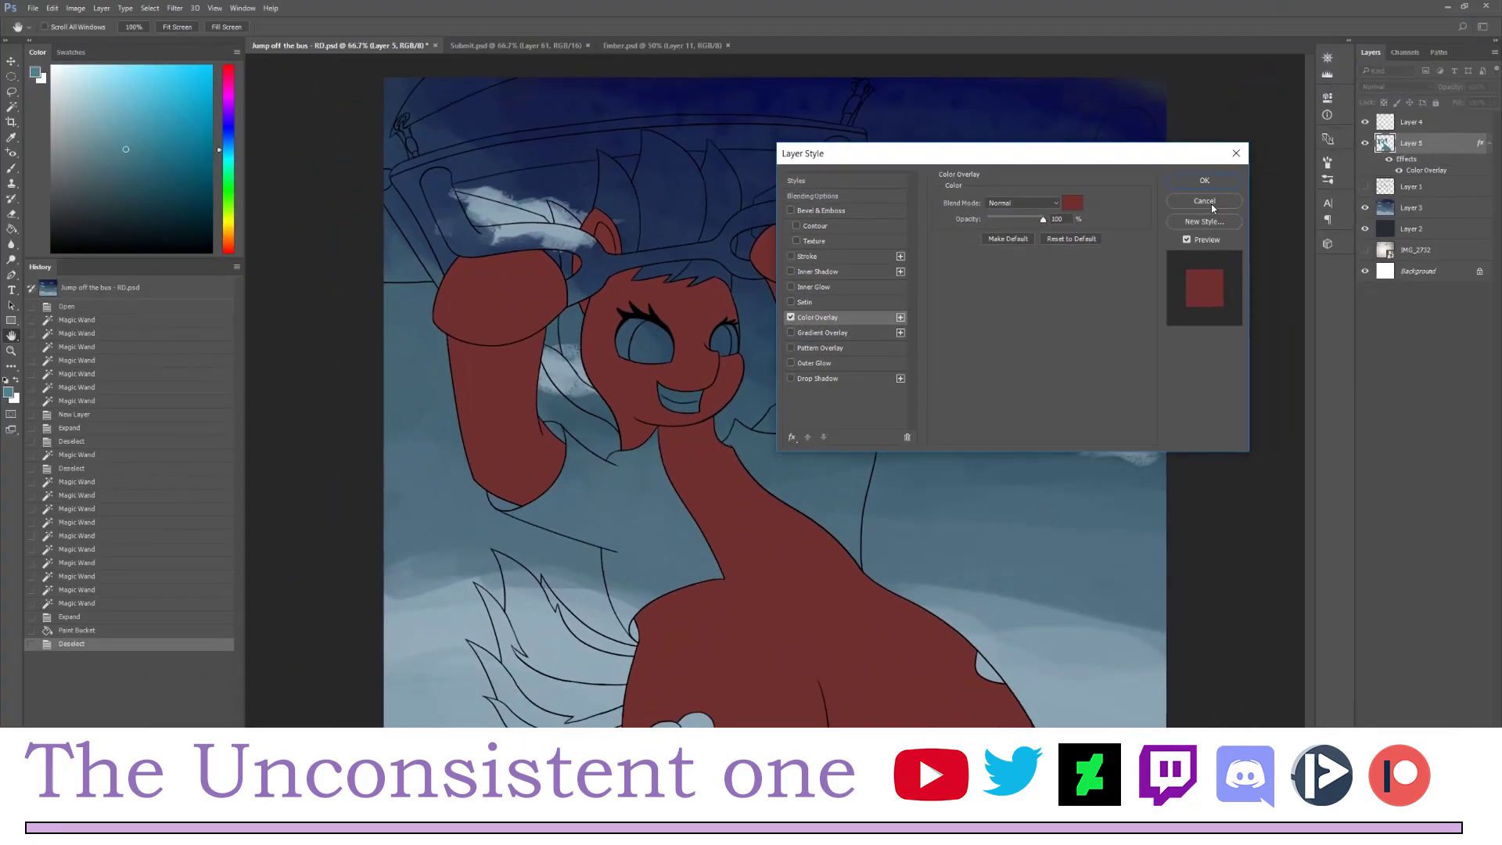
pyautogui.click(1208, 183)
pyautogui.rightClick(1457, 140)
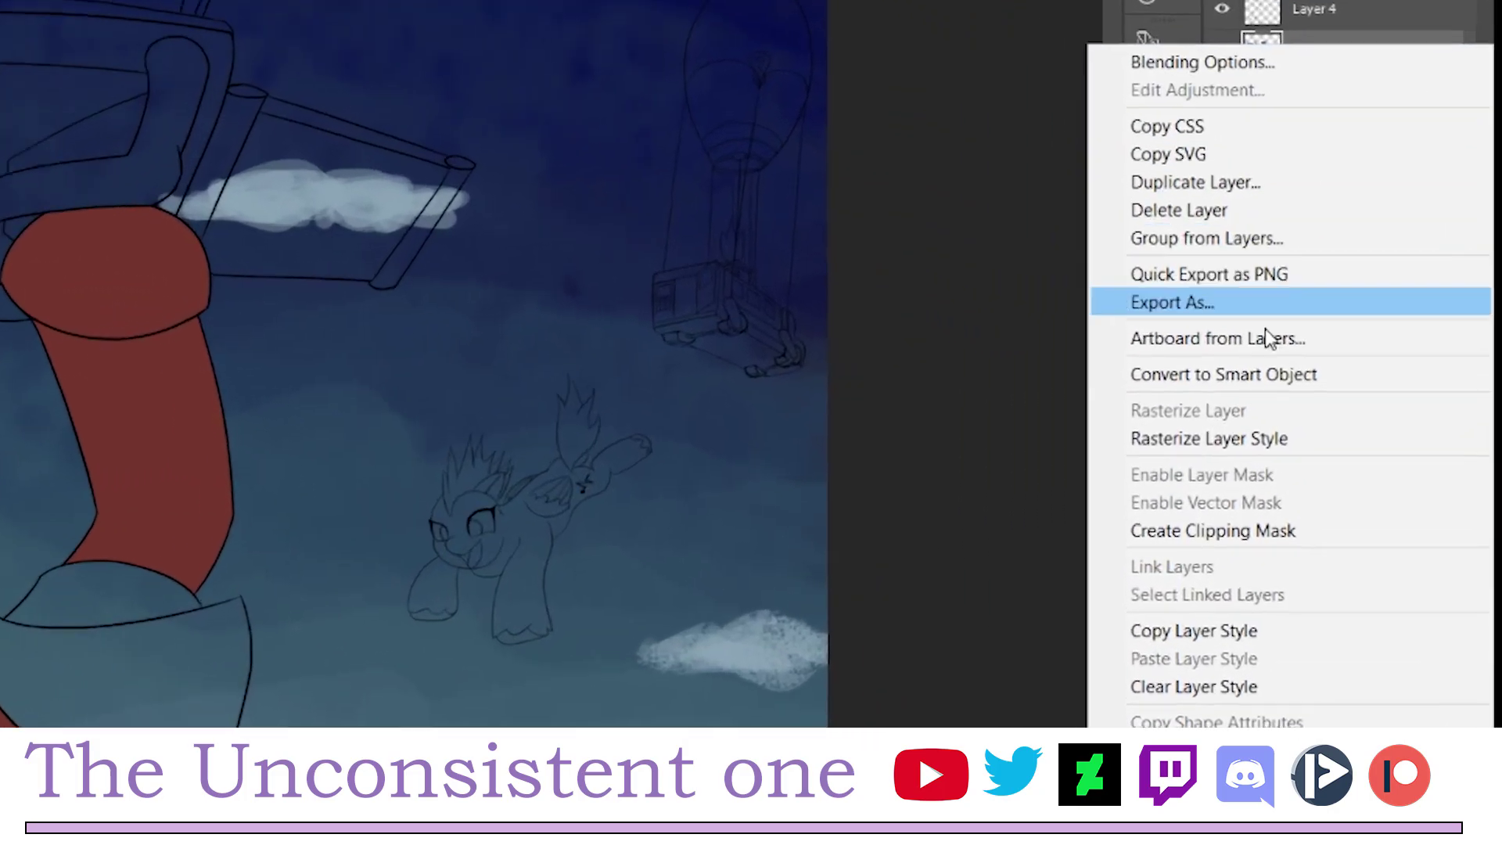
pyautogui.click(1250, 457)
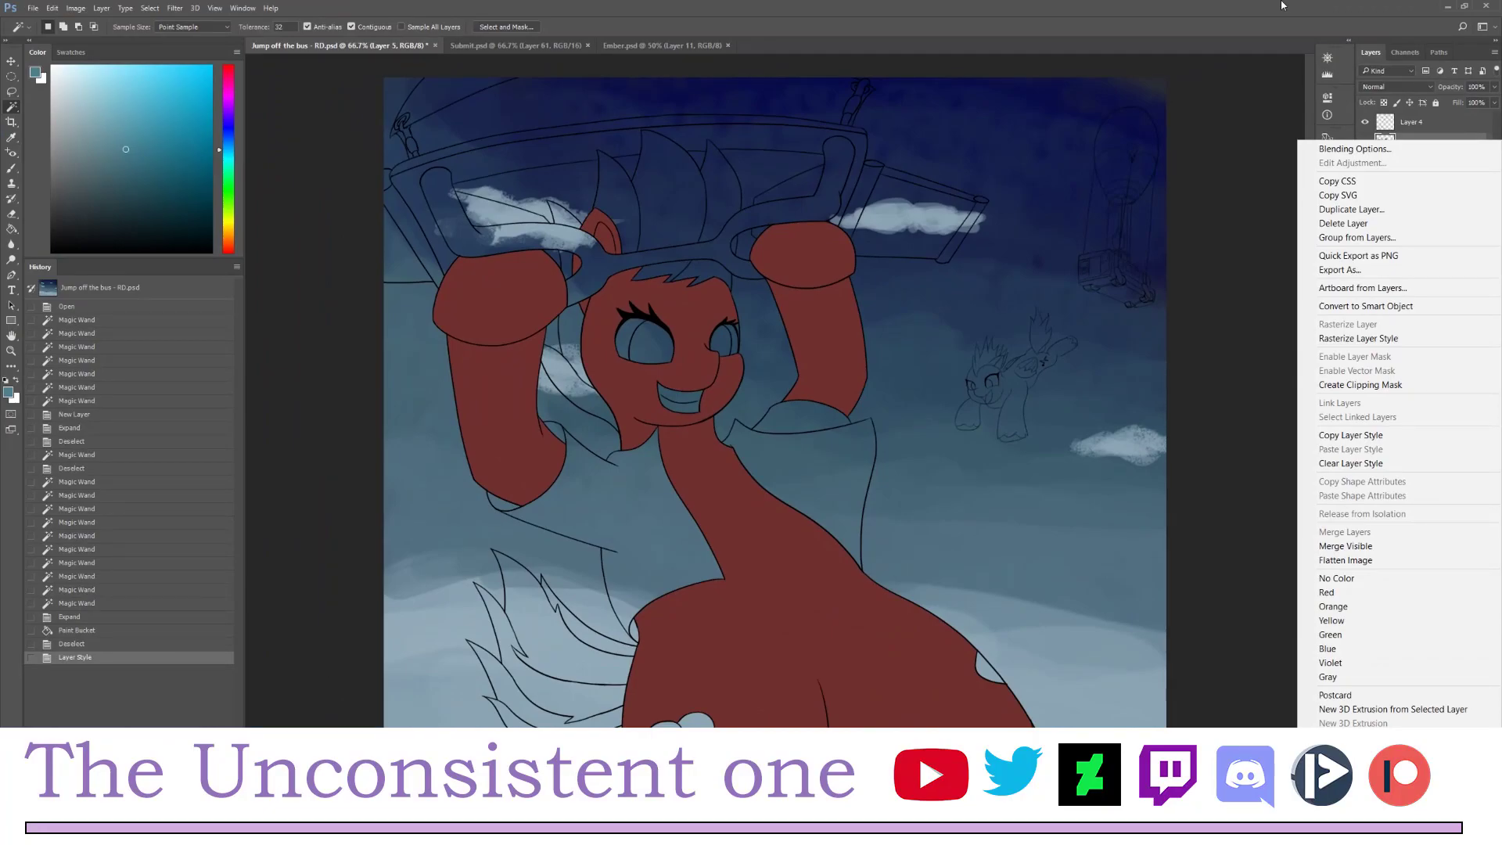
pyautogui.press('Escape')
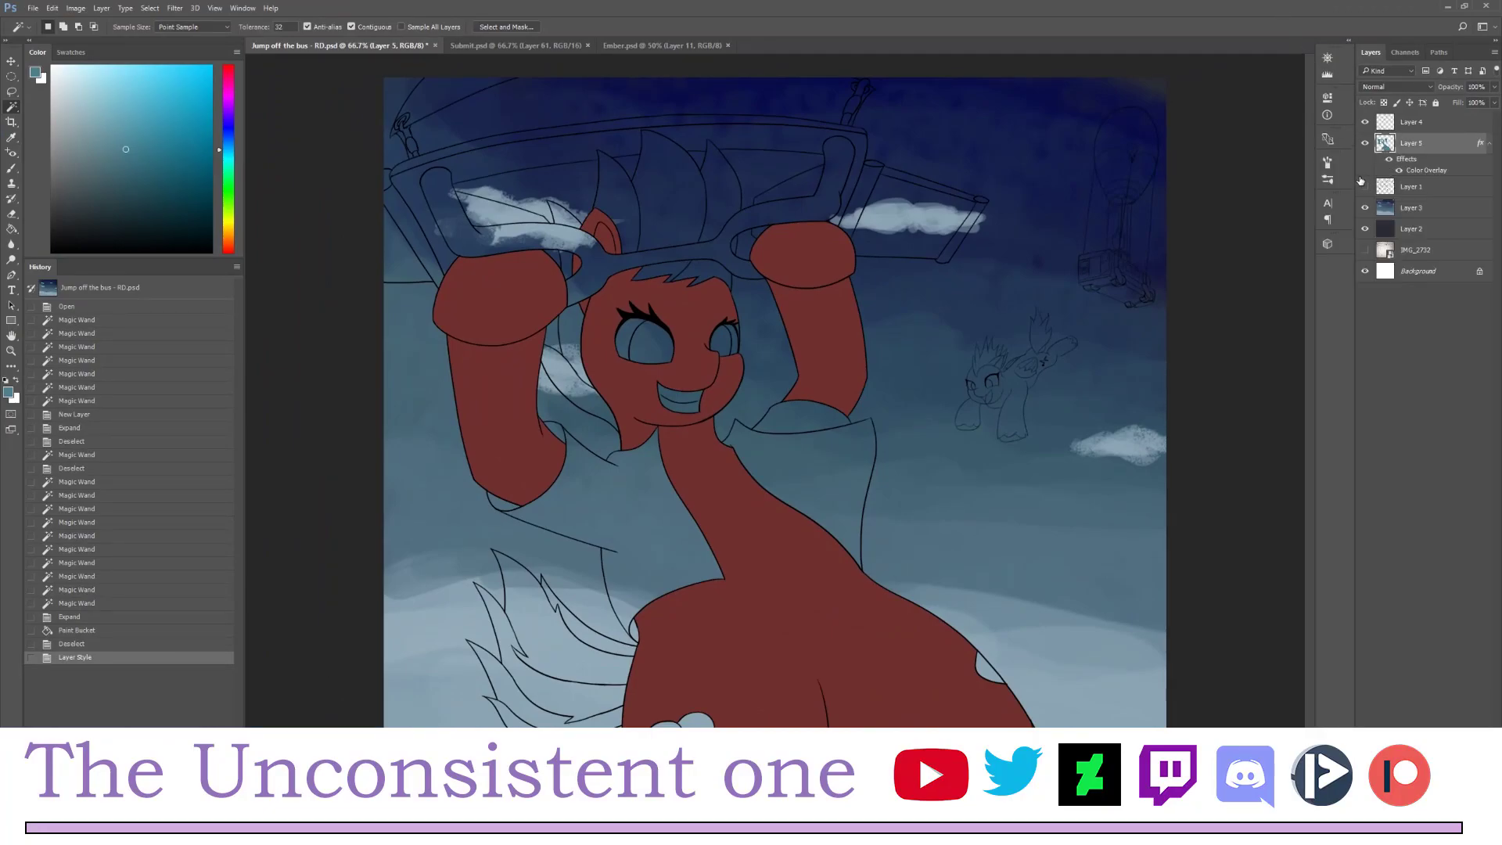
# - Undo Layer 5's Color Overlay and select all the pony's jacket areas on Layer 4 with the Magic Wand
pyautogui.hotkey('ctrl', 'z')
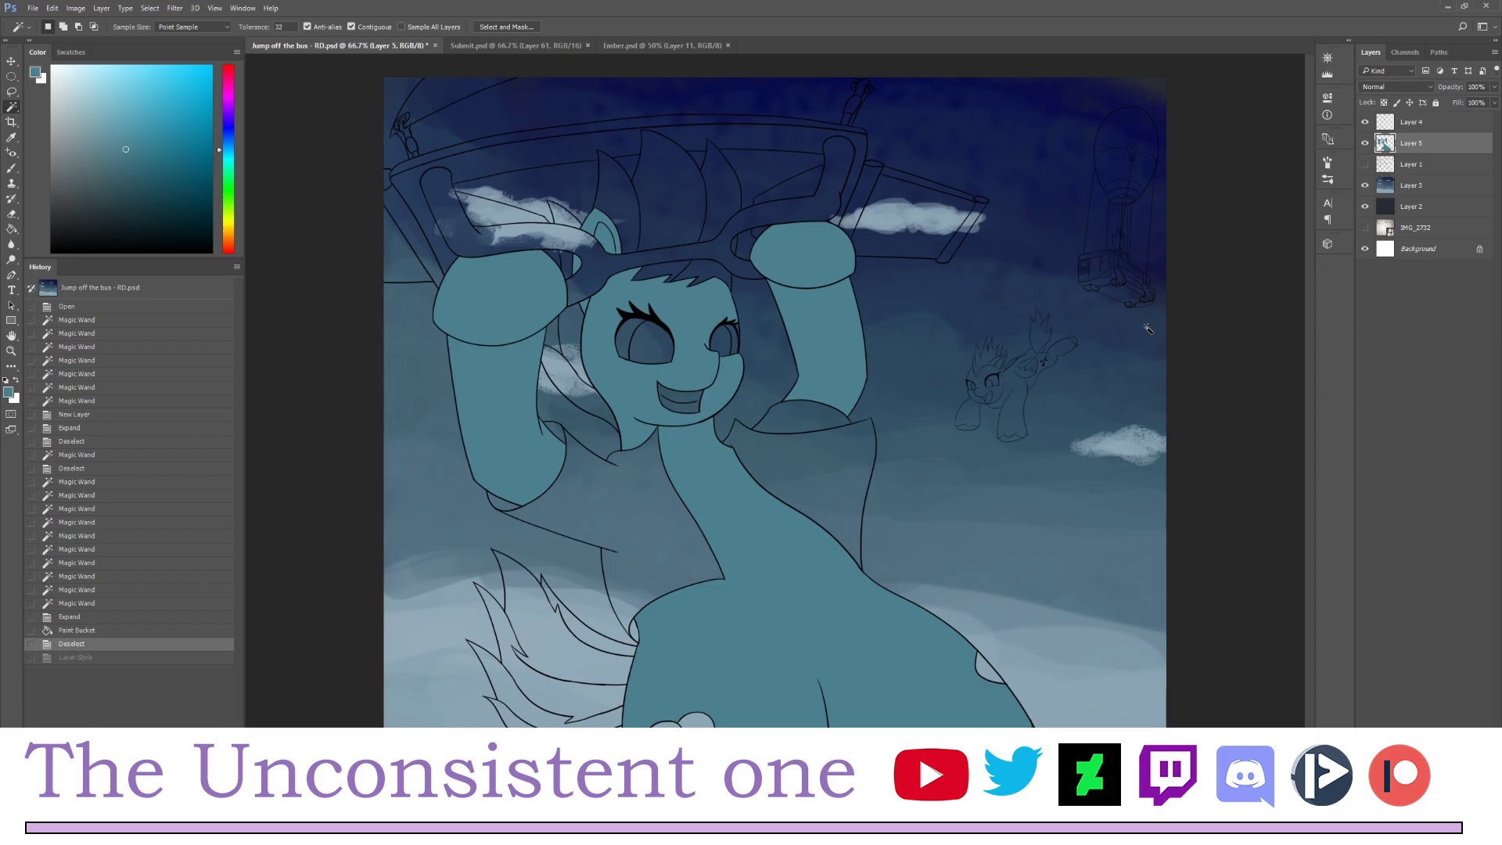
pyautogui.click(1420, 126)
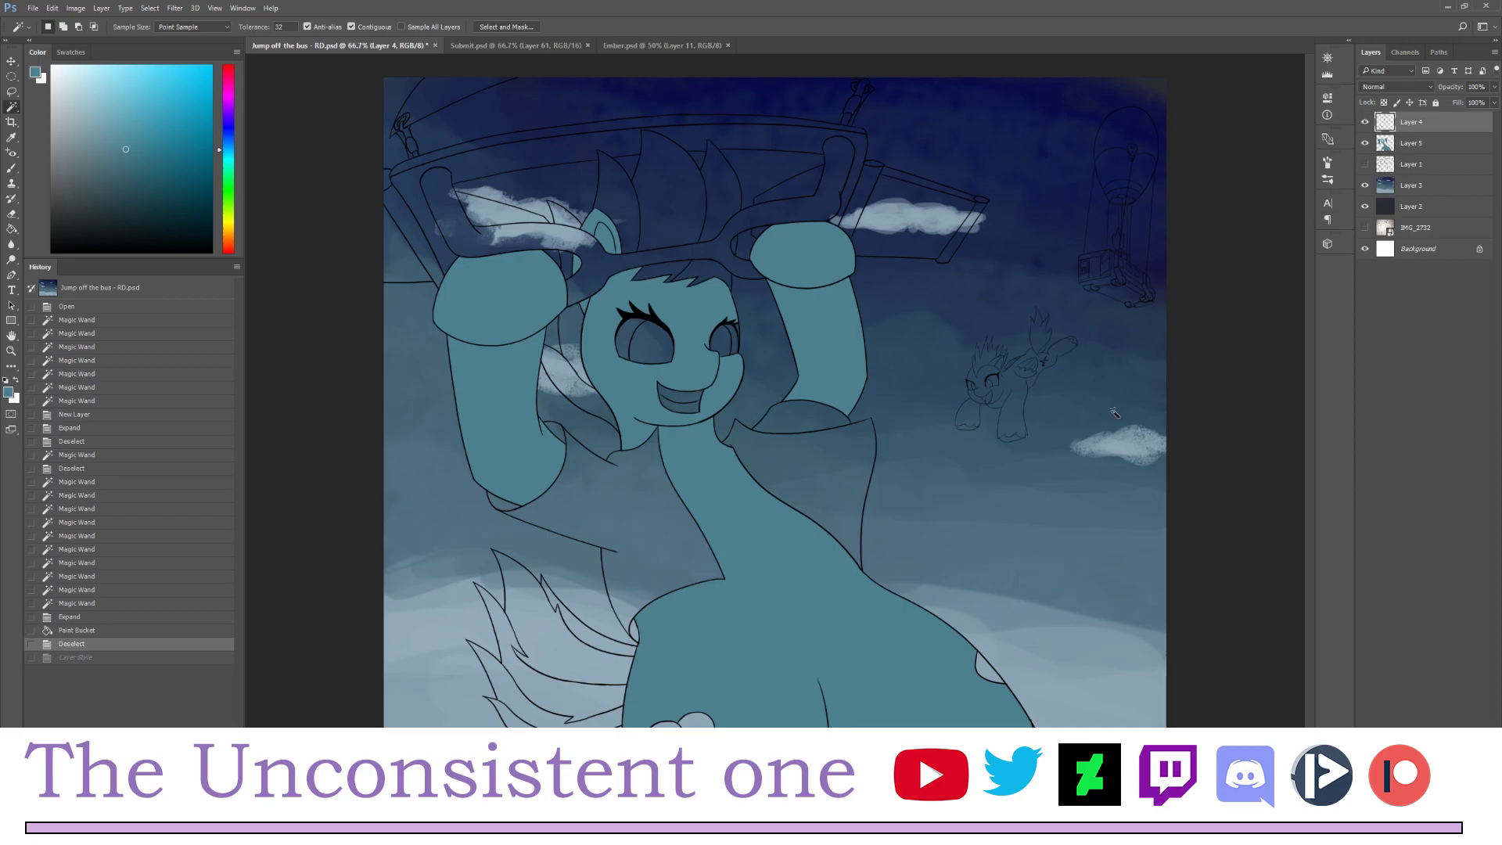
pyautogui.click(829, 504)
pyautogui.keyDown('shift'); pyautogui.click(657, 594); pyautogui.keyUp('shift')
pyautogui.keyDown('shift'); pyautogui.click(569, 488); pyautogui.keyUp('shift')
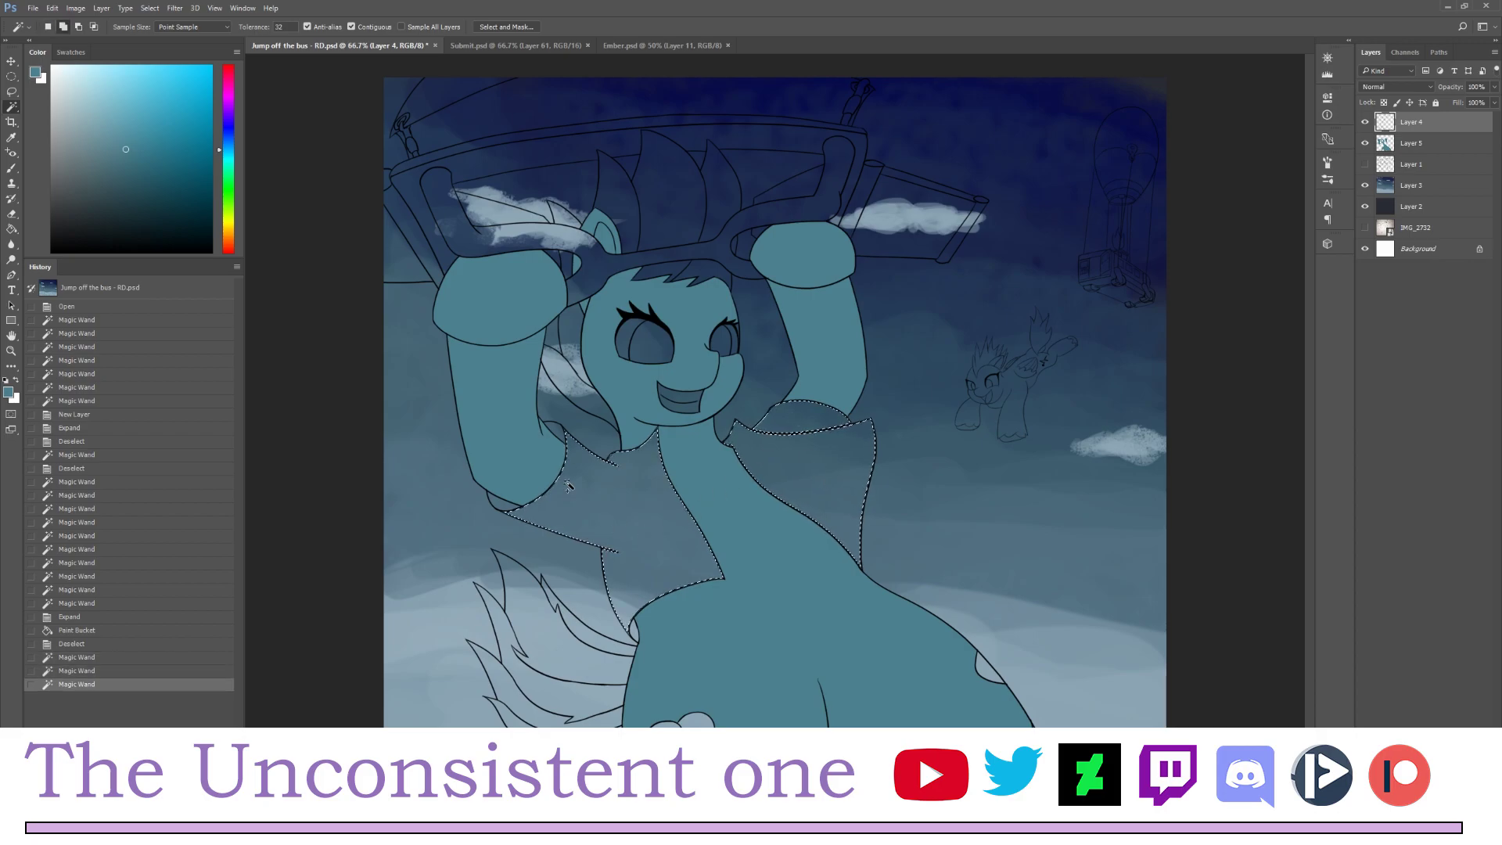
pyautogui.keyDown('shift'); pyautogui.click(558, 430); pyautogui.keyUp('shift')
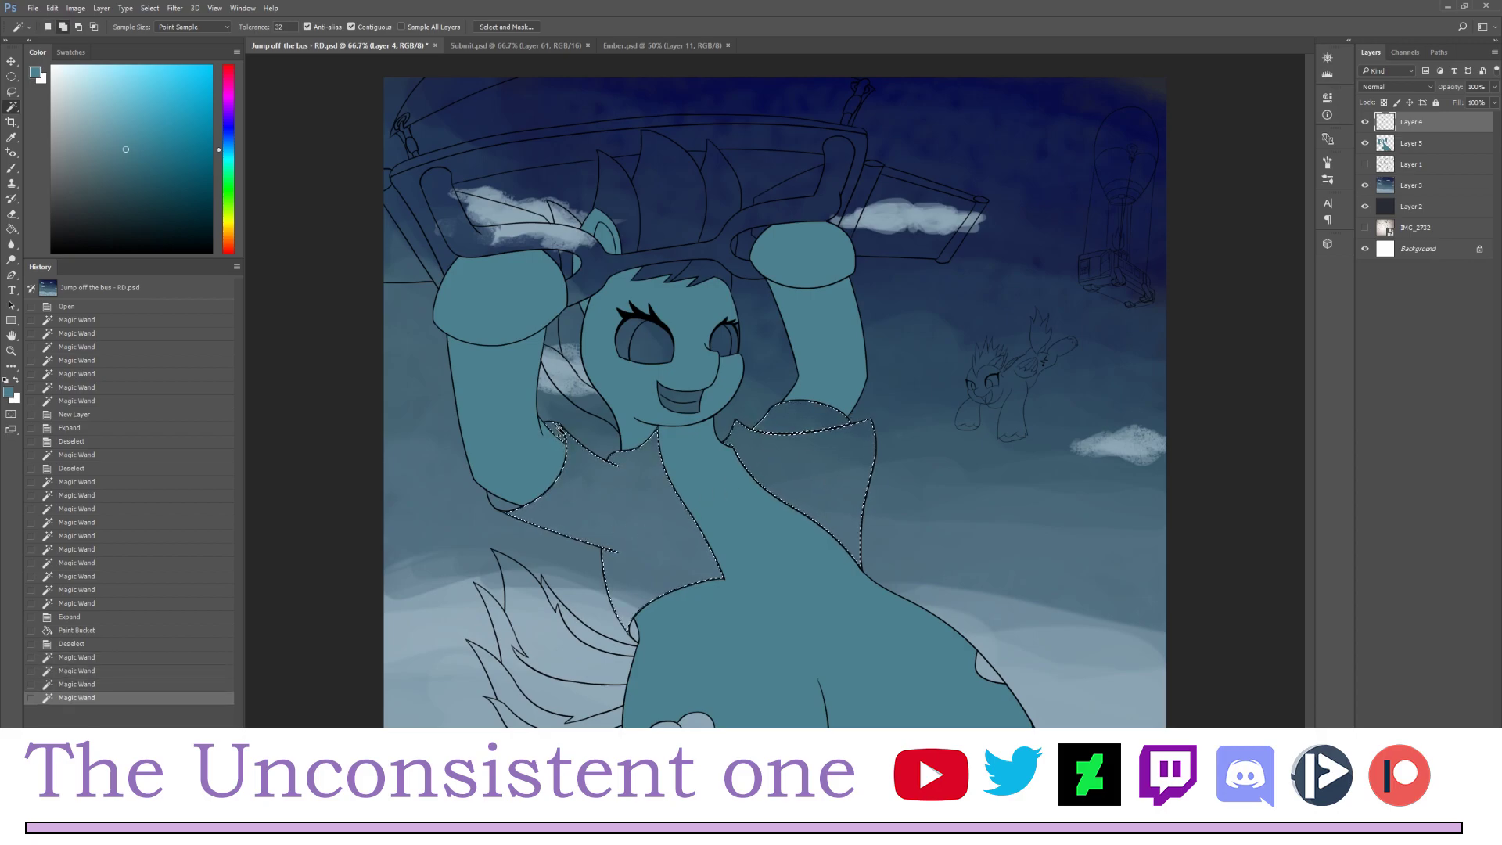
pyautogui.keyDown('shift'); pyautogui.click(504, 503); pyautogui.keyUp('shift')
pyautogui.hotkey('ctrl', 'z')
pyautogui.keyDown('shift'); pyautogui.click(503, 509); pyautogui.keyUp('shift')
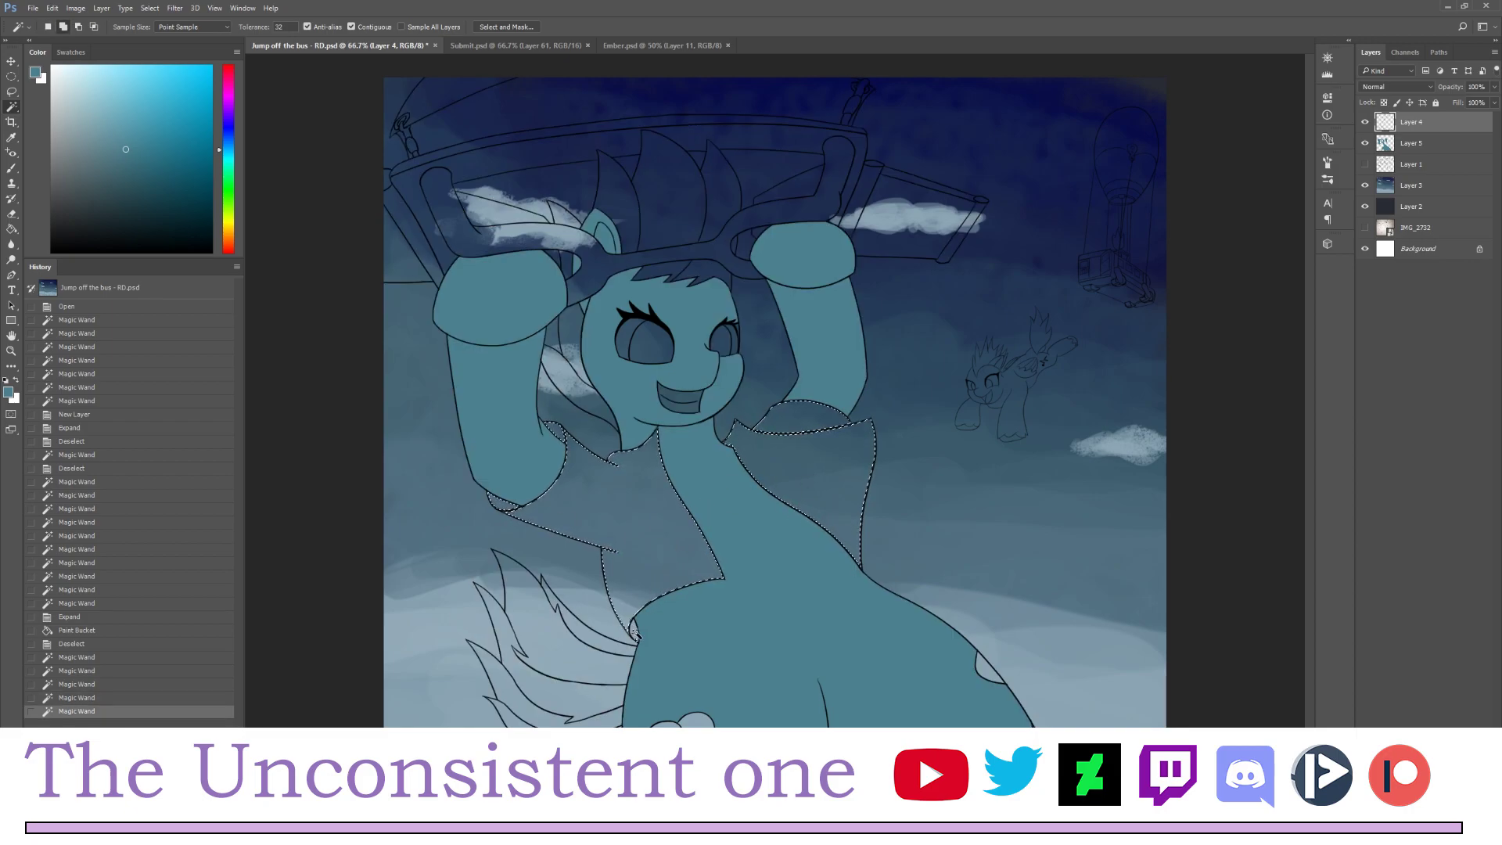
pyautogui.keyDown('shift'); pyautogui.click(633, 629); pyautogui.keyUp('shift')
# - Expand the jacket selection and fill it with dark navy sampled from the sky on a new layer directly above Layer 1
pyautogui.click(101, 8)
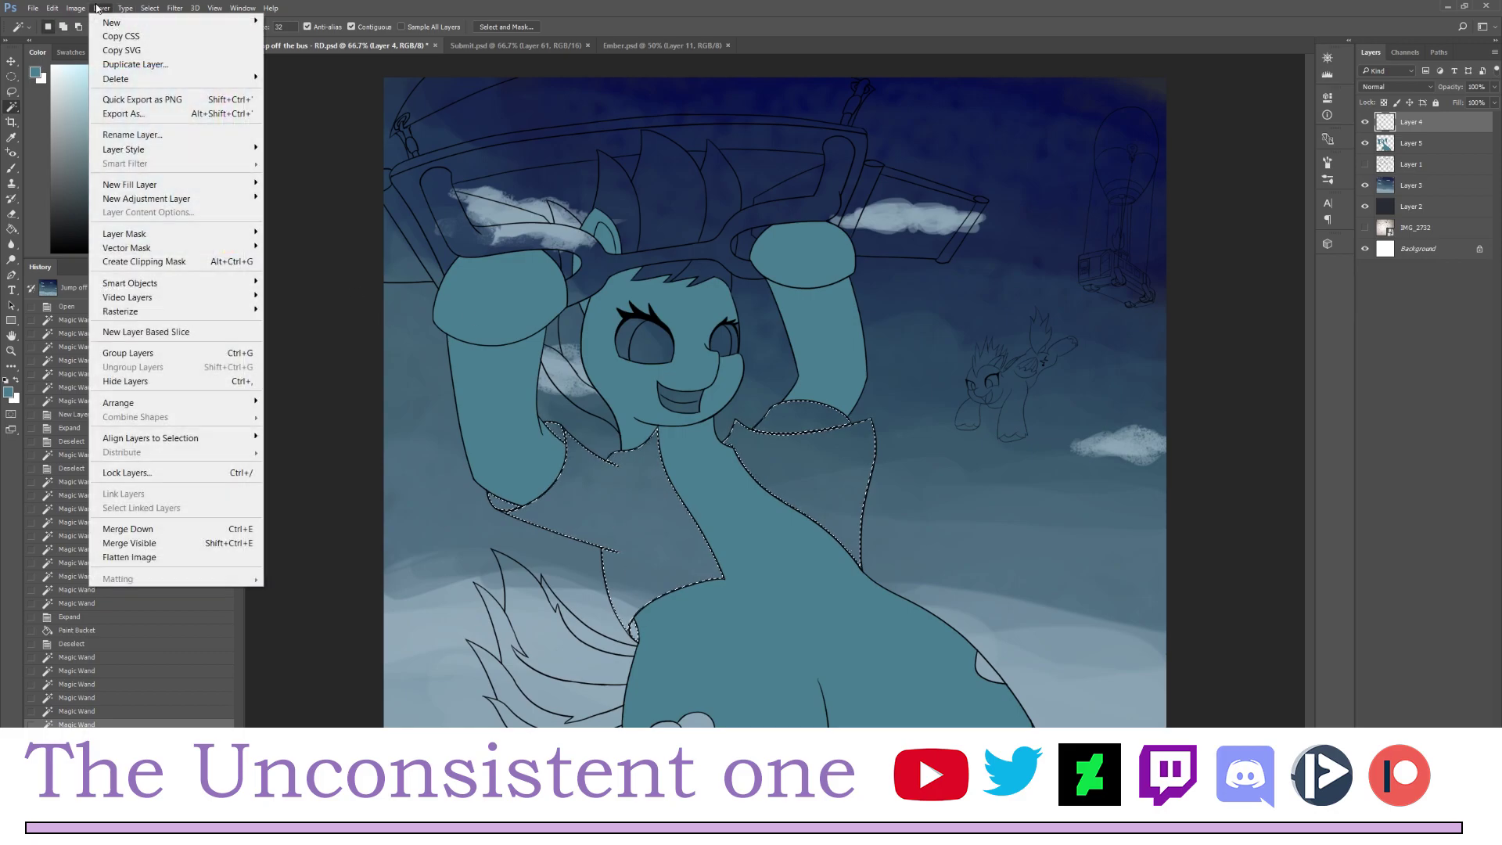
pyautogui.click(1434, 172)
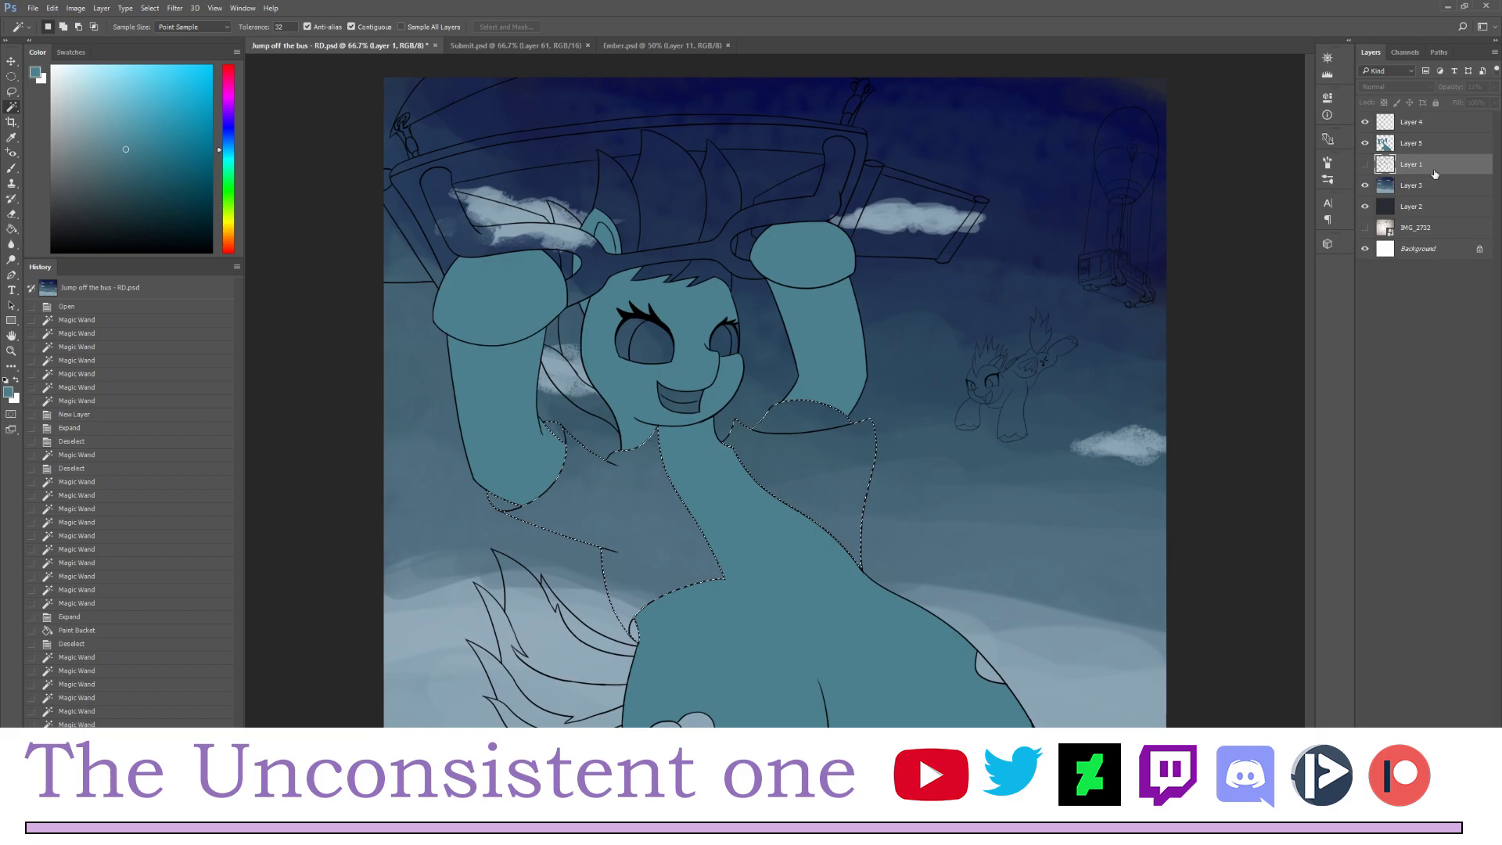
pyautogui.hotkey('ctrl', 'shift', 'n')
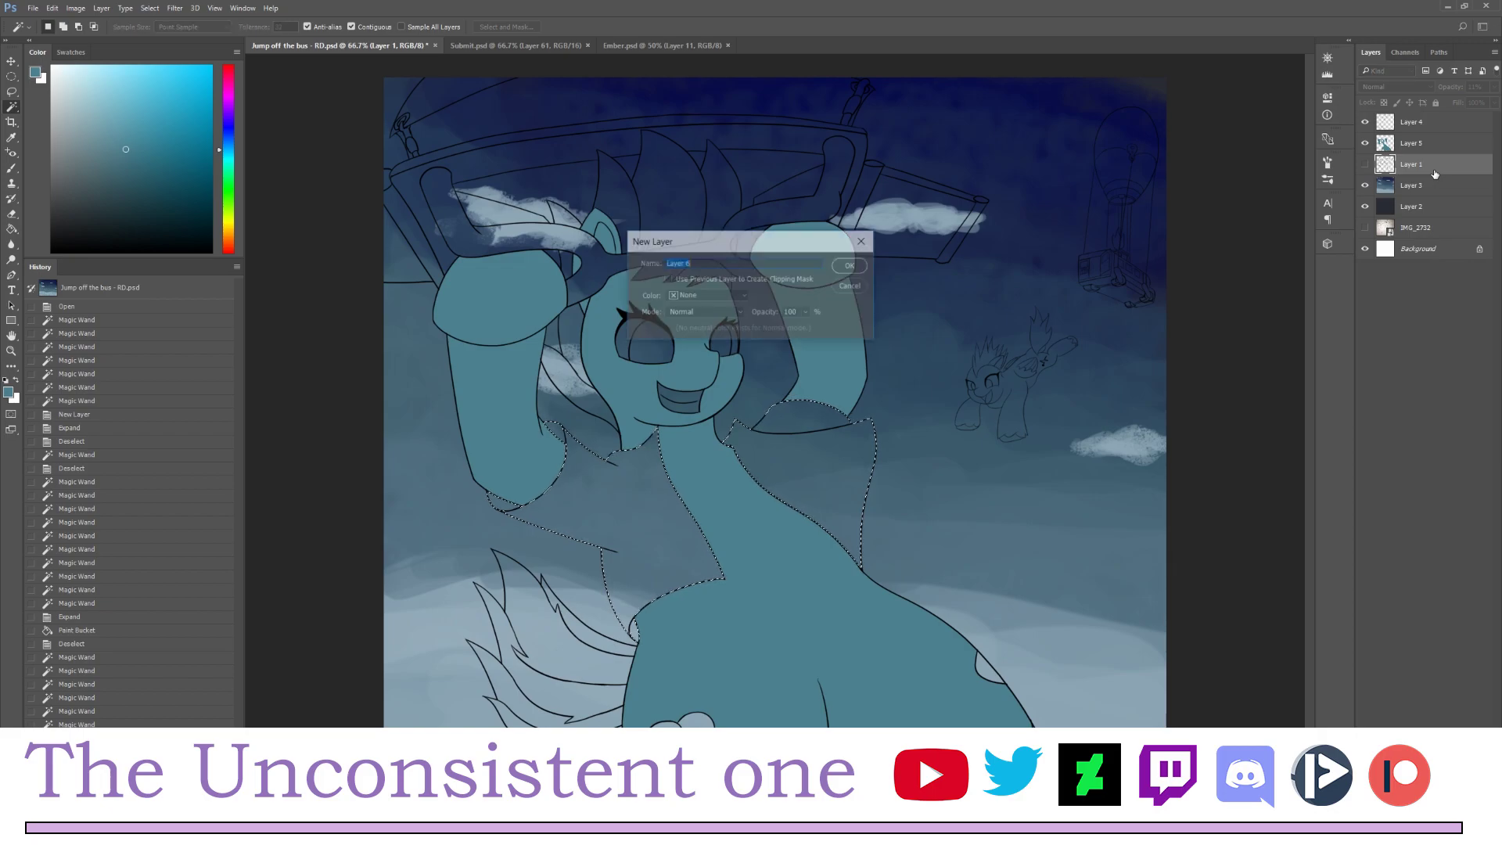
pyautogui.press('Return')
pyautogui.press('g')
pyautogui.keyDown('alt'); pyautogui.click(899, 156); pyautogui.keyUp('alt')
pyautogui.click(790, 446)
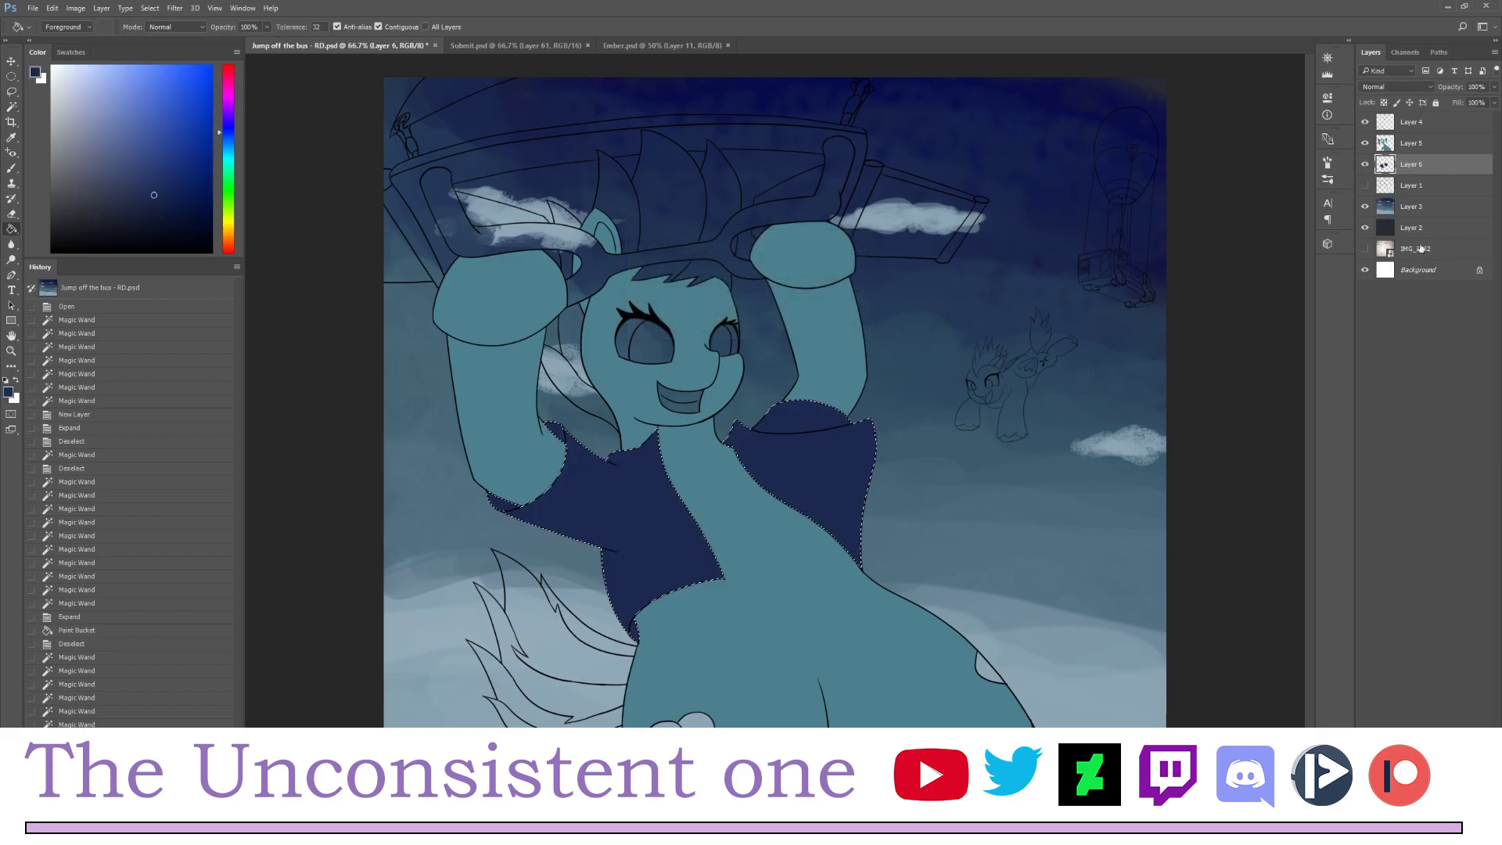
# - Clear the selection and create Layer 7 above Layer 5 as a clipping mask on it
pyautogui.click(1412, 143)
pyautogui.press('w')
pyautogui.hotkey('ctrl', 'd')
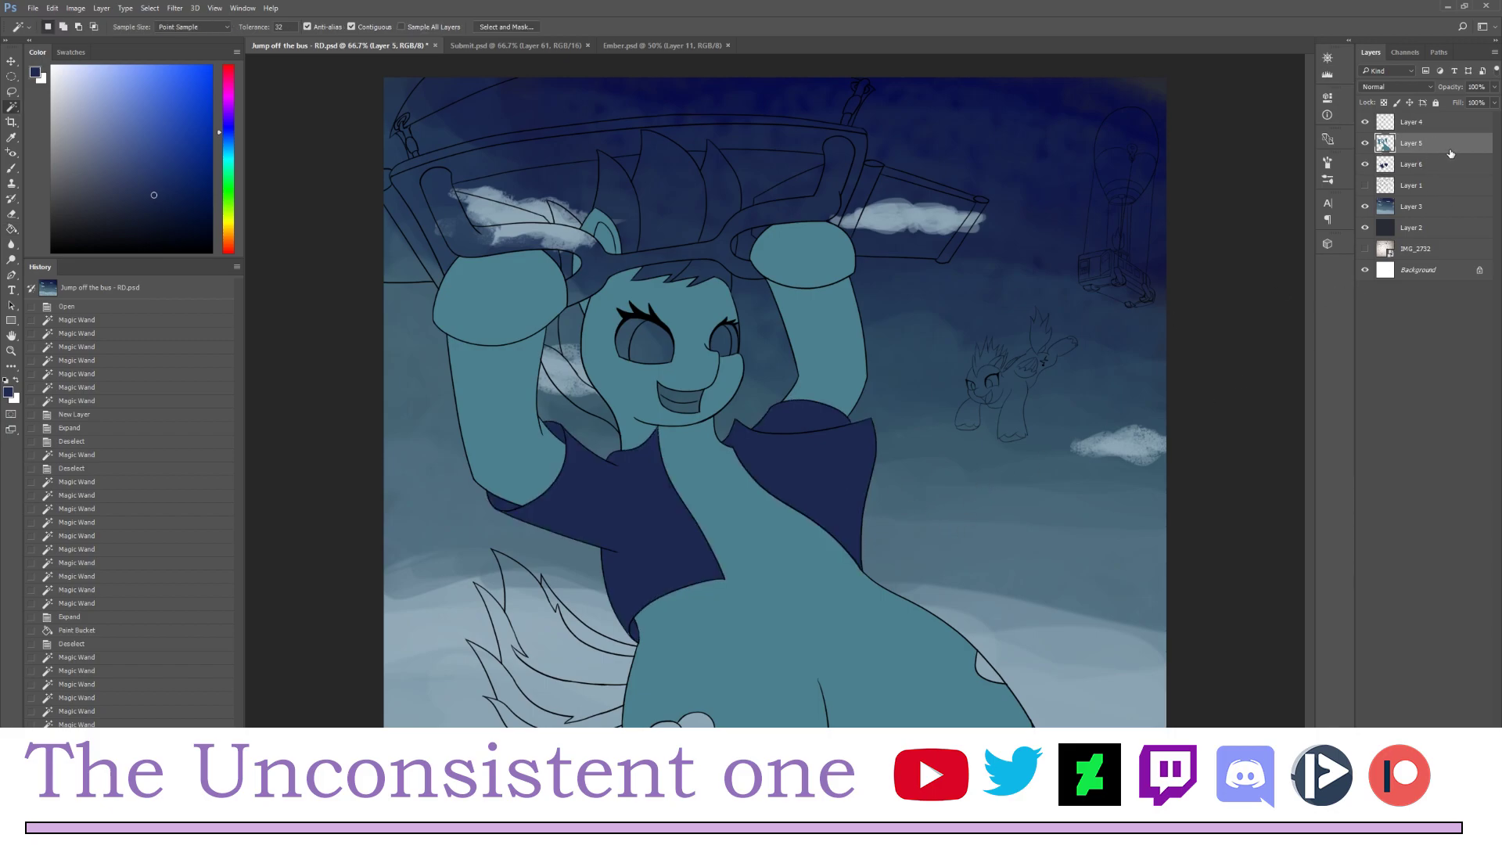
pyautogui.rightClick(1450, 153)
pyautogui.click(1442, 146)
pyautogui.hotkey('ctrl', 'shift', 'n')
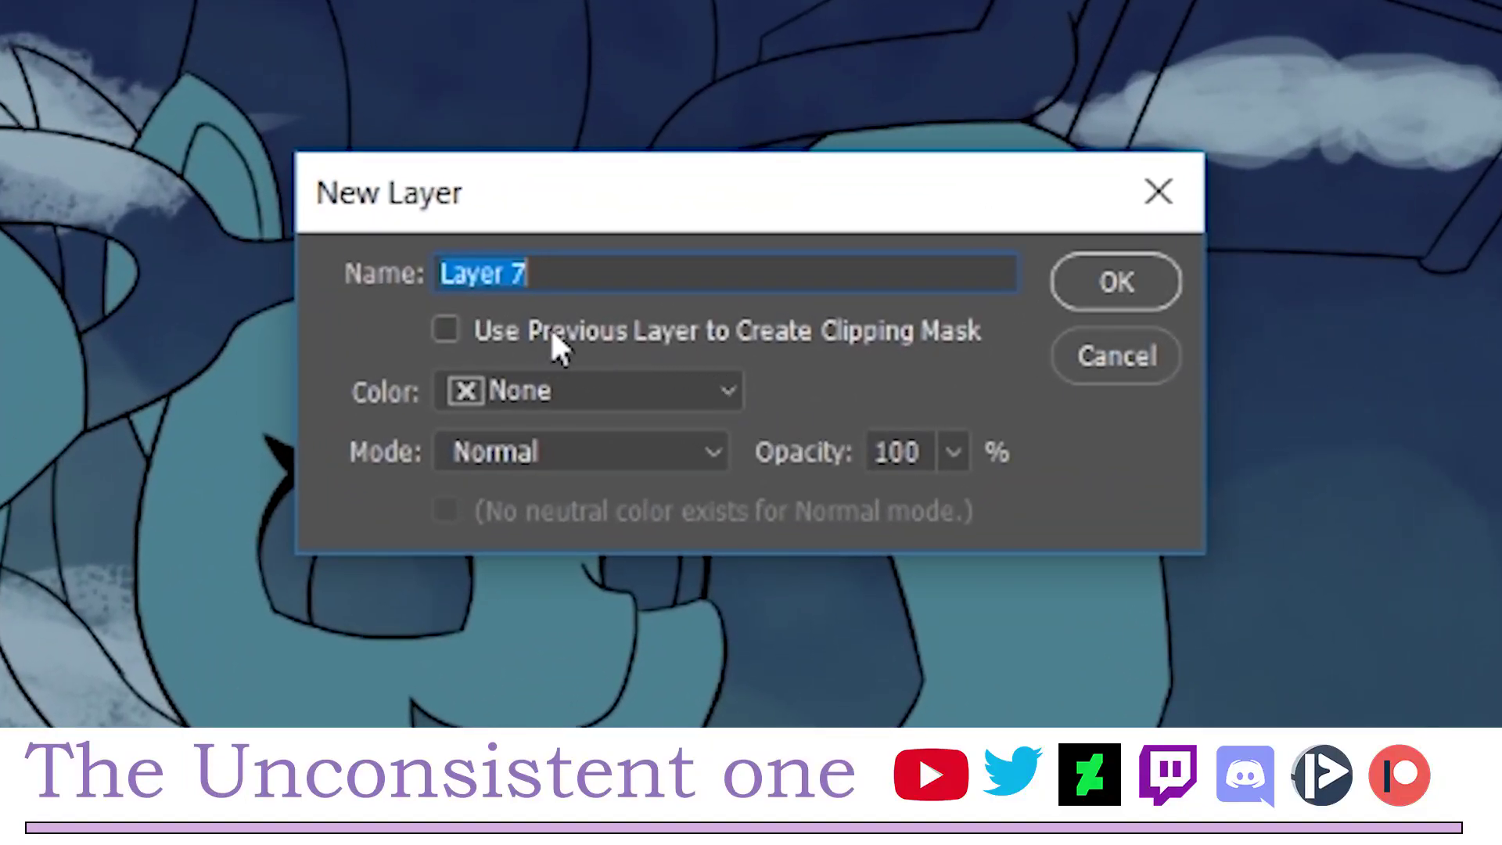
pyautogui.click(550, 329)
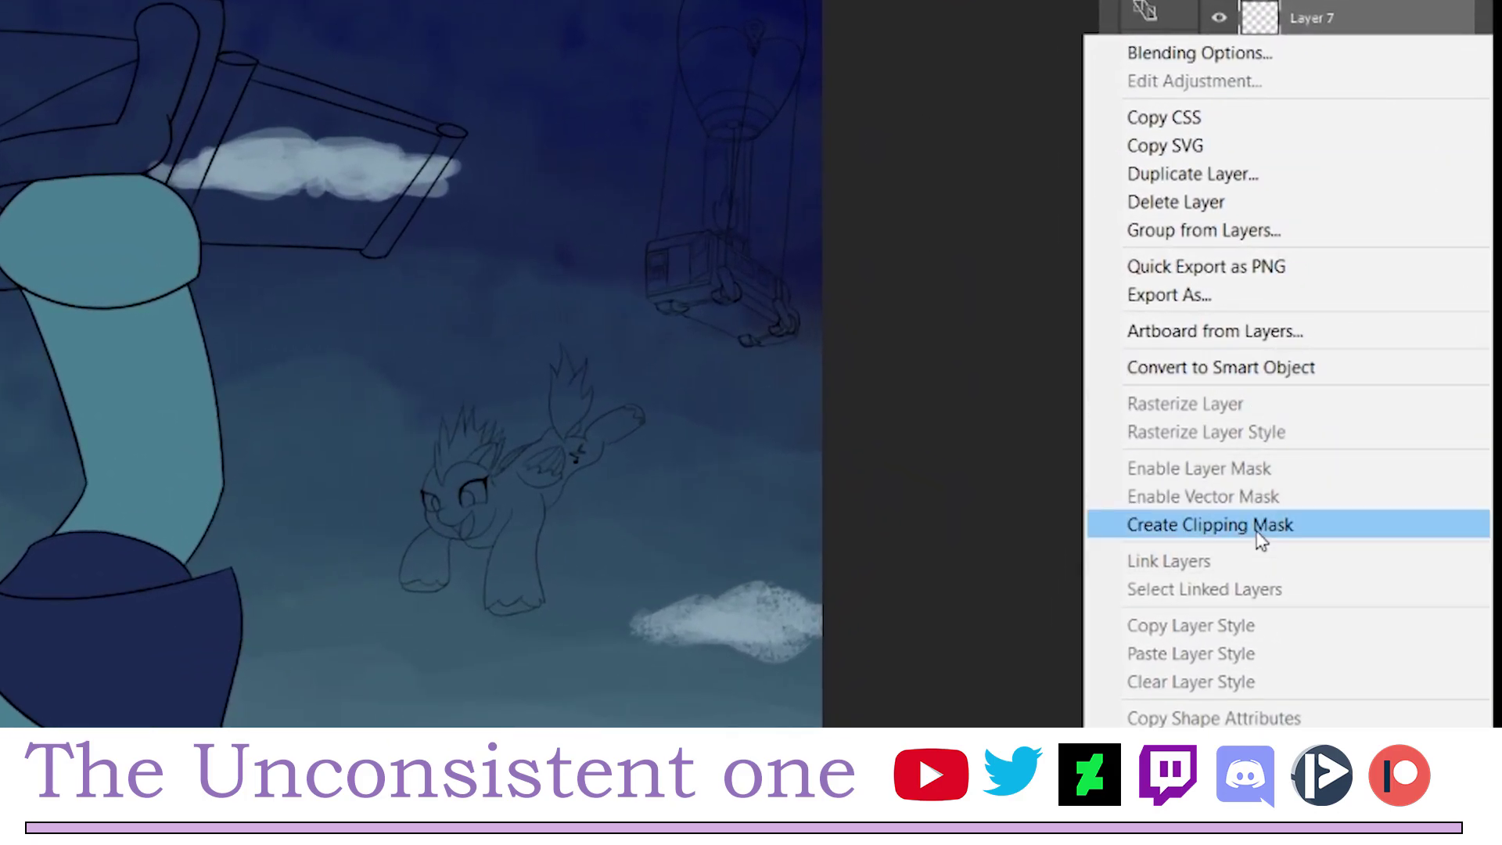
pyautogui.click(1257, 525)
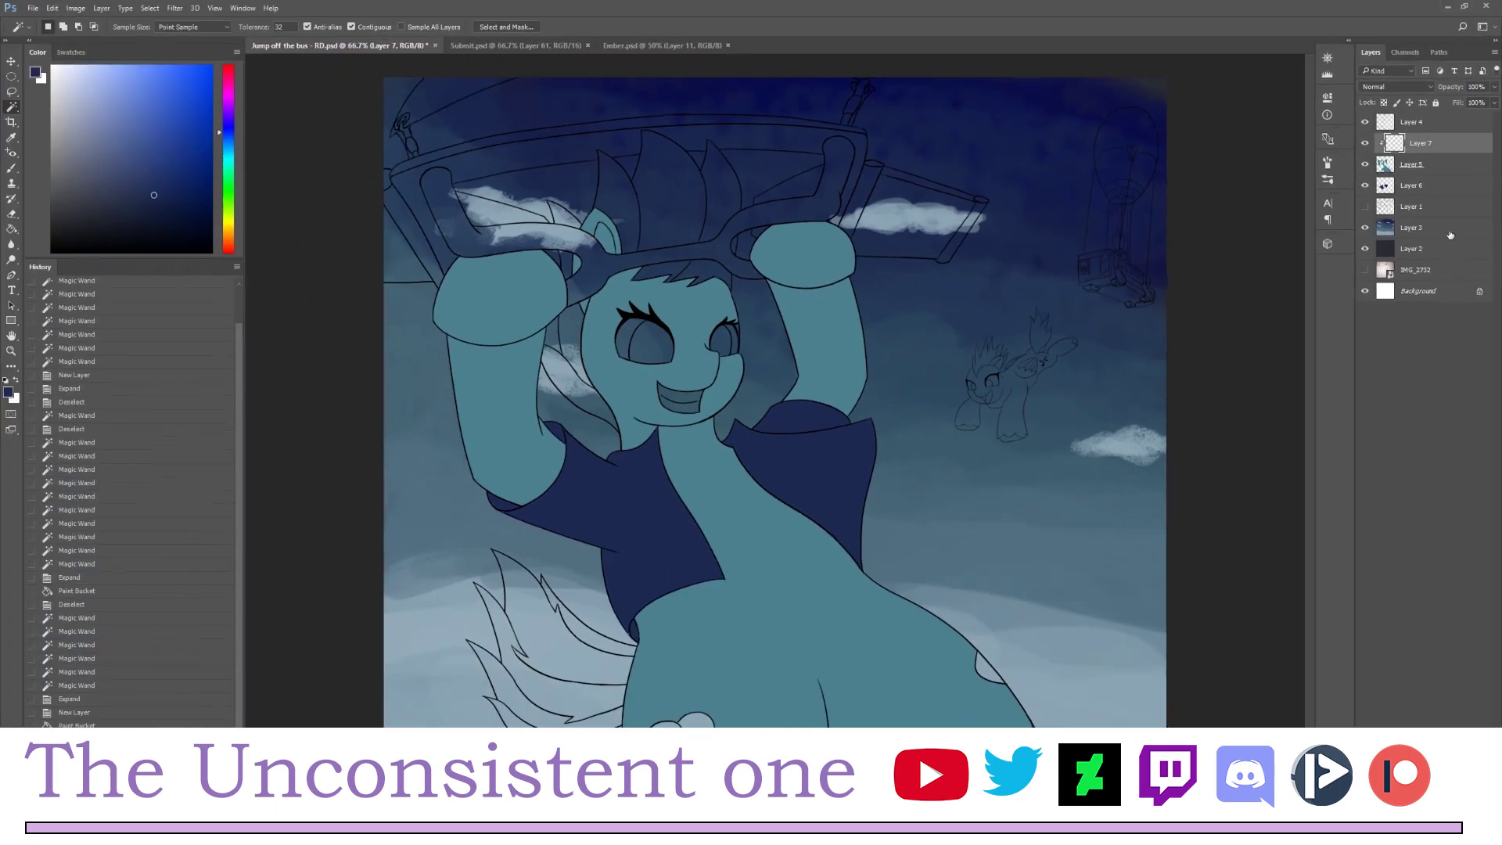
# - Try large dark navy brush strokes across the pony's body on clipped Layer 7 and undo them
pyautogui.press('b')
pyautogui.click(169, 220)
pyautogui.click(169, 212)
pyautogui.keyDown('alt'); pyautogui.rightClick(654, 486); pyautogui.keyUp('alt')
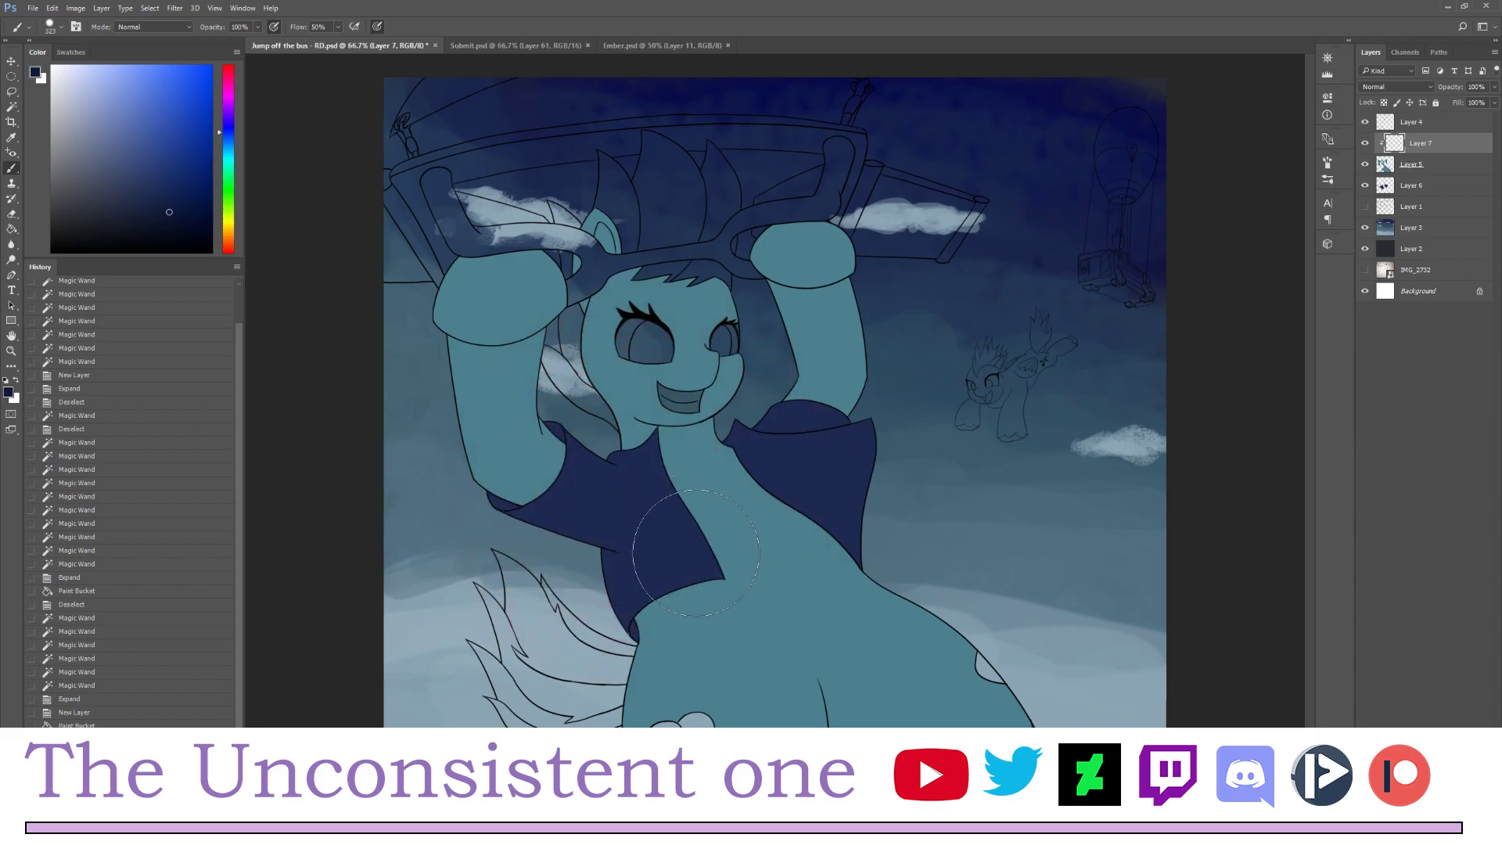
pyautogui.moveTo(777, 590)
pyautogui.mouseDown()
pyautogui.moveTo(864, 517)
pyautogui.moveTo(648, 649)
pyautogui.moveTo(914, 557)
pyautogui.moveTo(973, 558)
pyautogui.moveTo(715, 660)
pyautogui.moveTo(818, 399)
pyautogui.moveTo(786, 402)
pyautogui.moveTo(666, 564)
pyautogui.moveTo(904, 447)
pyautogui.moveTo(875, 462)
pyautogui.mouseUp()
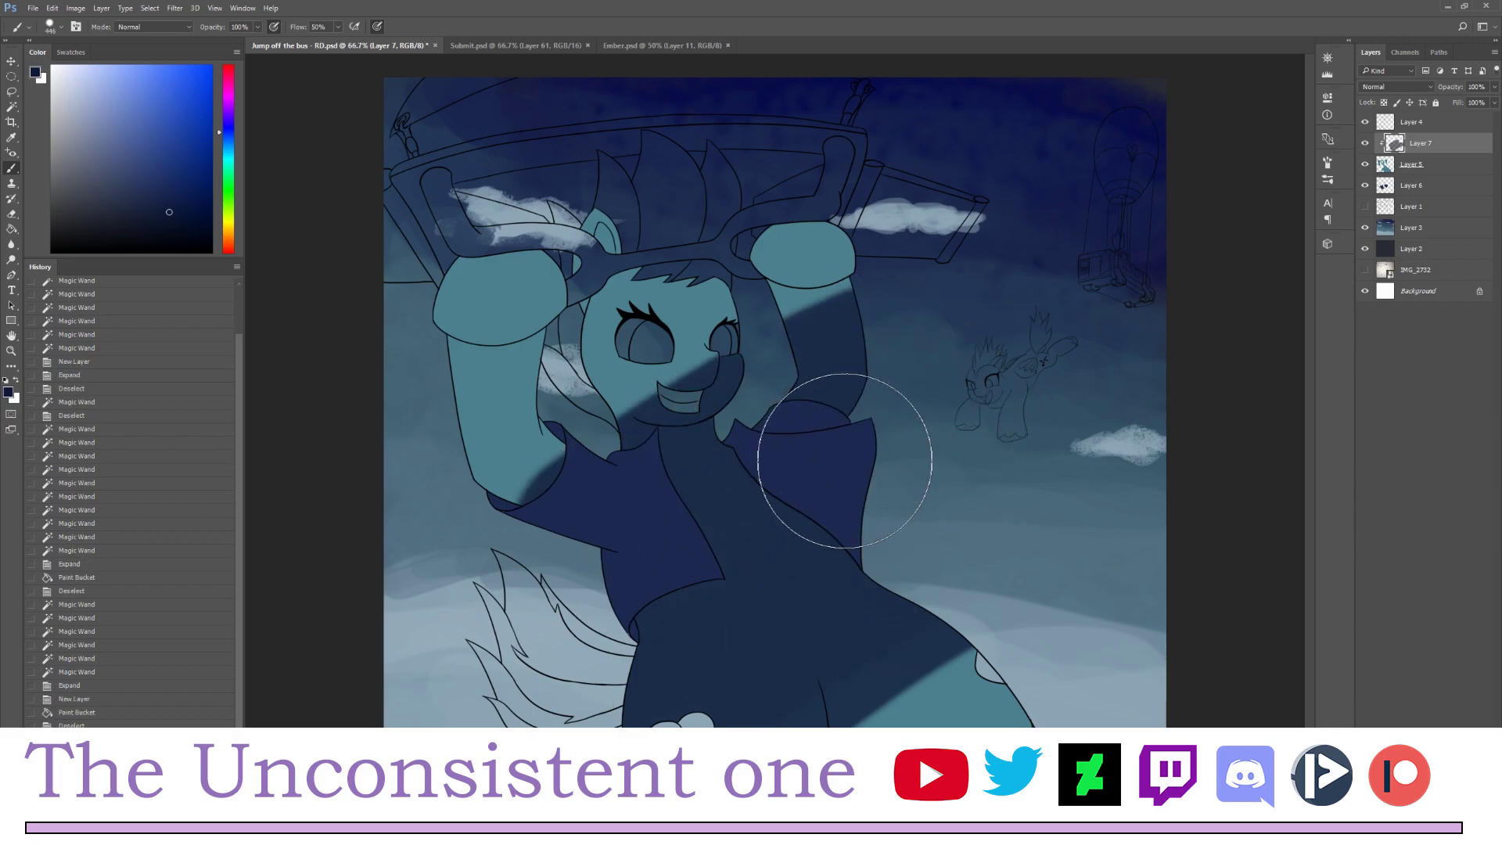
pyautogui.click(741, 480)
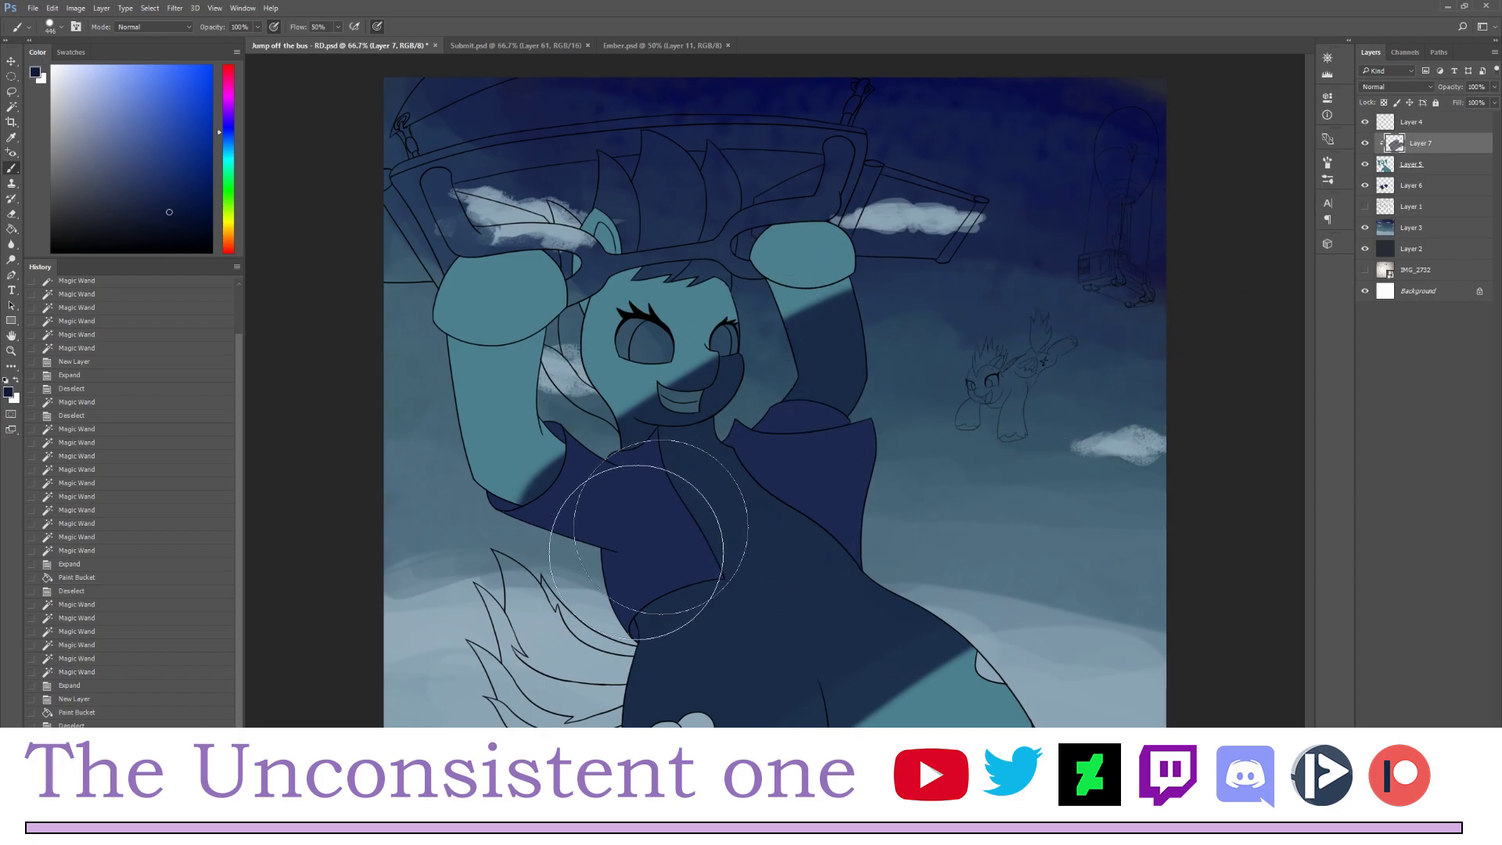
pyautogui.hotkey('ctrl', 'z')
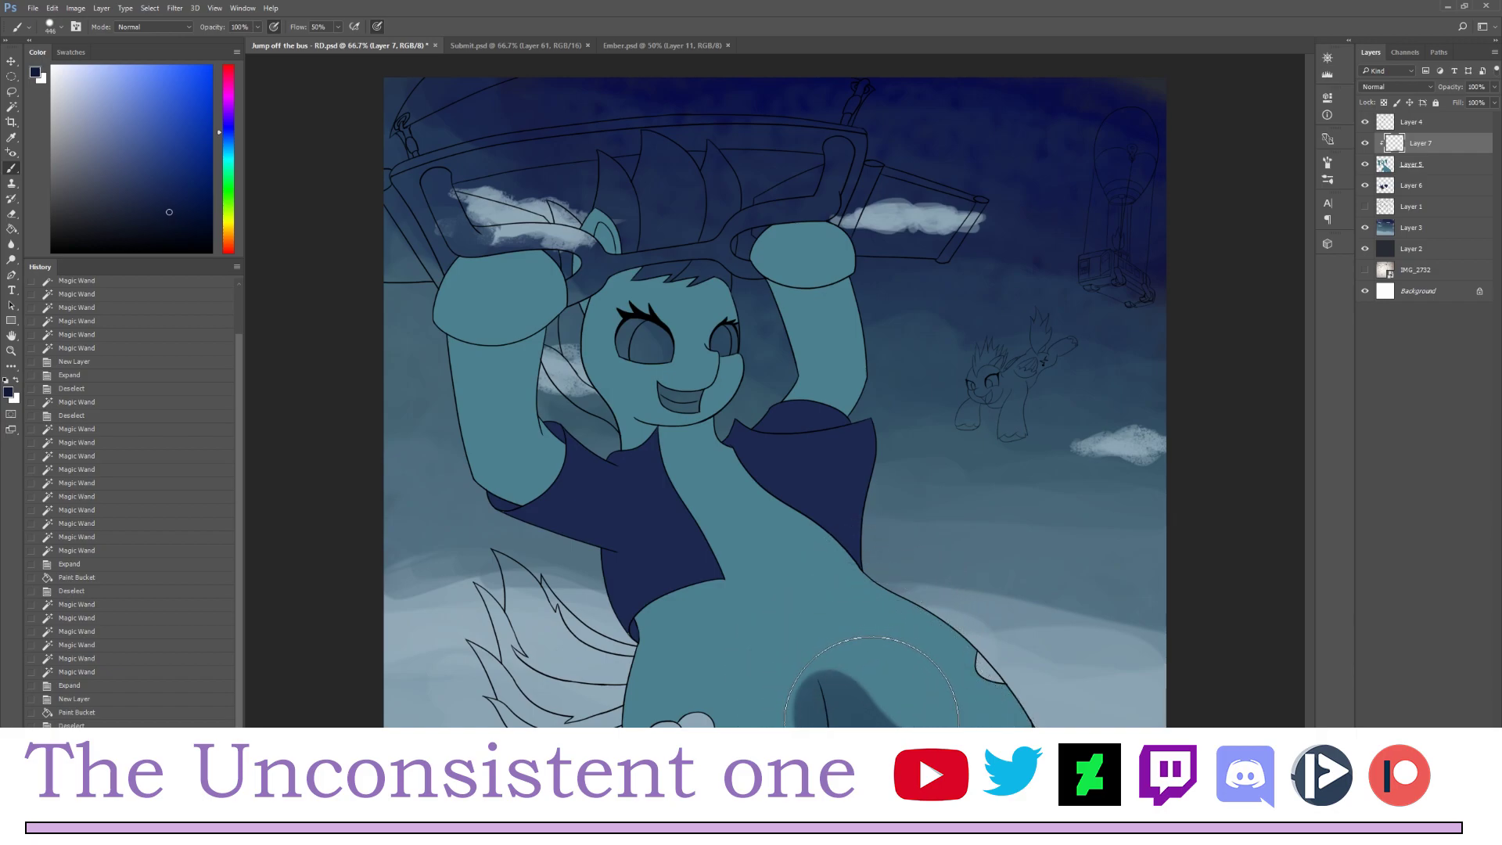
pyautogui.hotkey('ctrl', 'z')
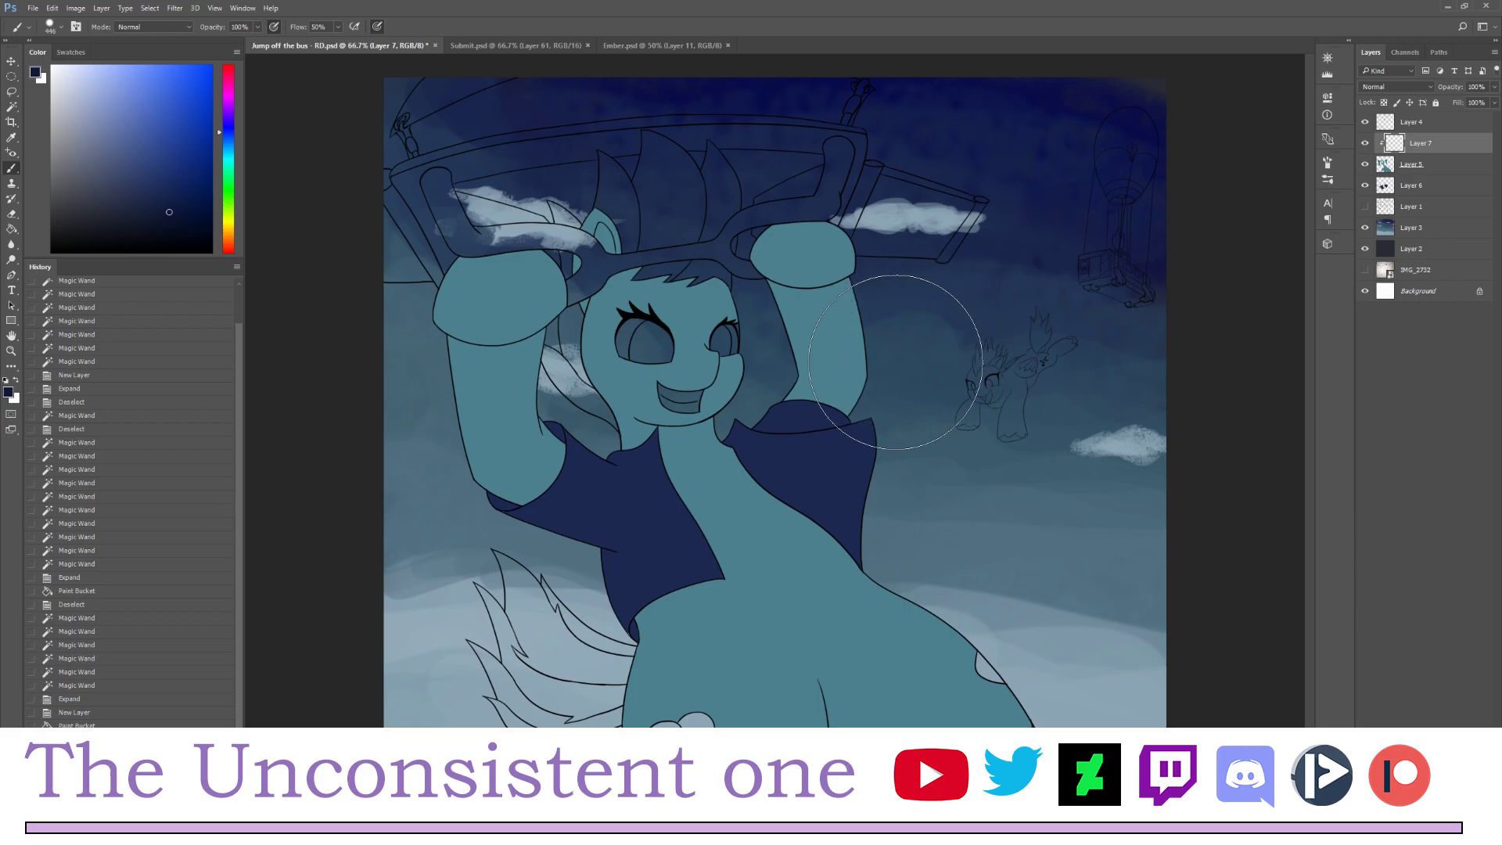
# - Switch to Submit.psd, expand the Scale group and toggle Layer 9's visibility to examine its clipped shading
pyautogui.click(517, 46)
pyautogui.click(1378, 293)
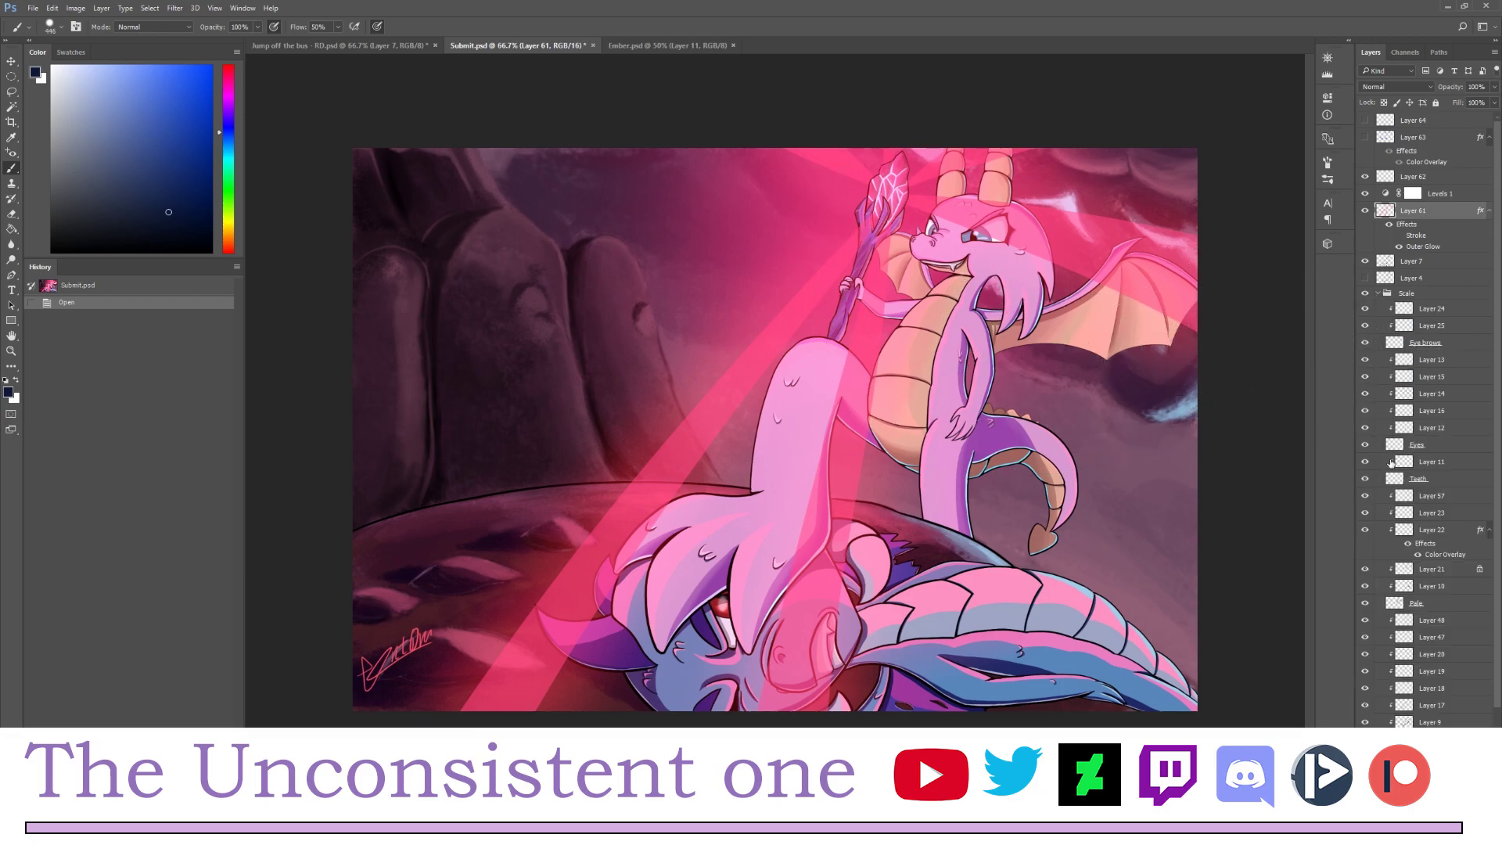
pyautogui.scroll(-1, 1390, 462)
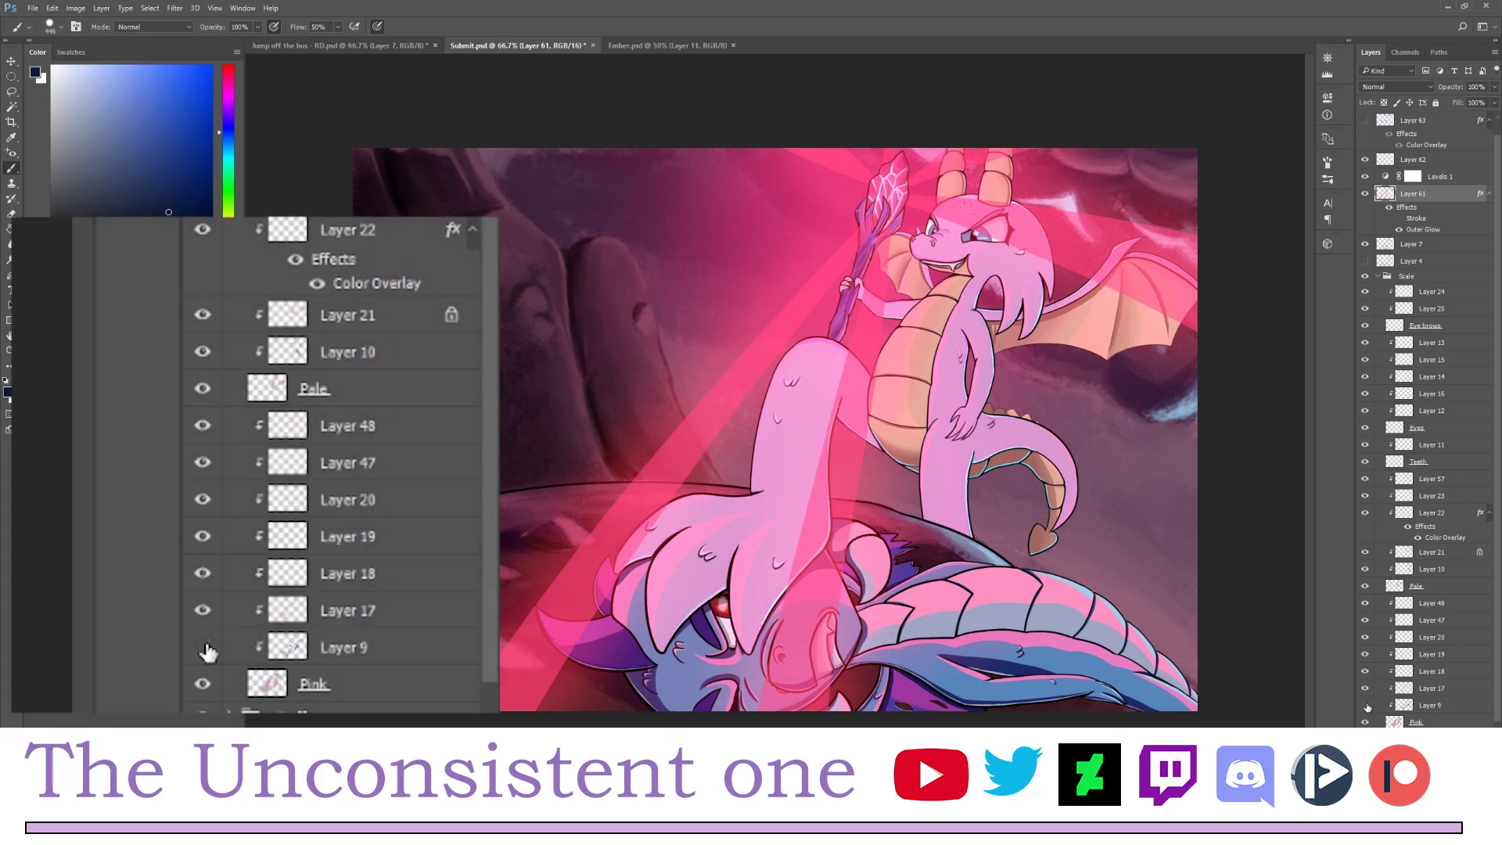
pyautogui.click(1366, 706)
pyautogui.click(1365, 706)
pyautogui.click(1366, 706)
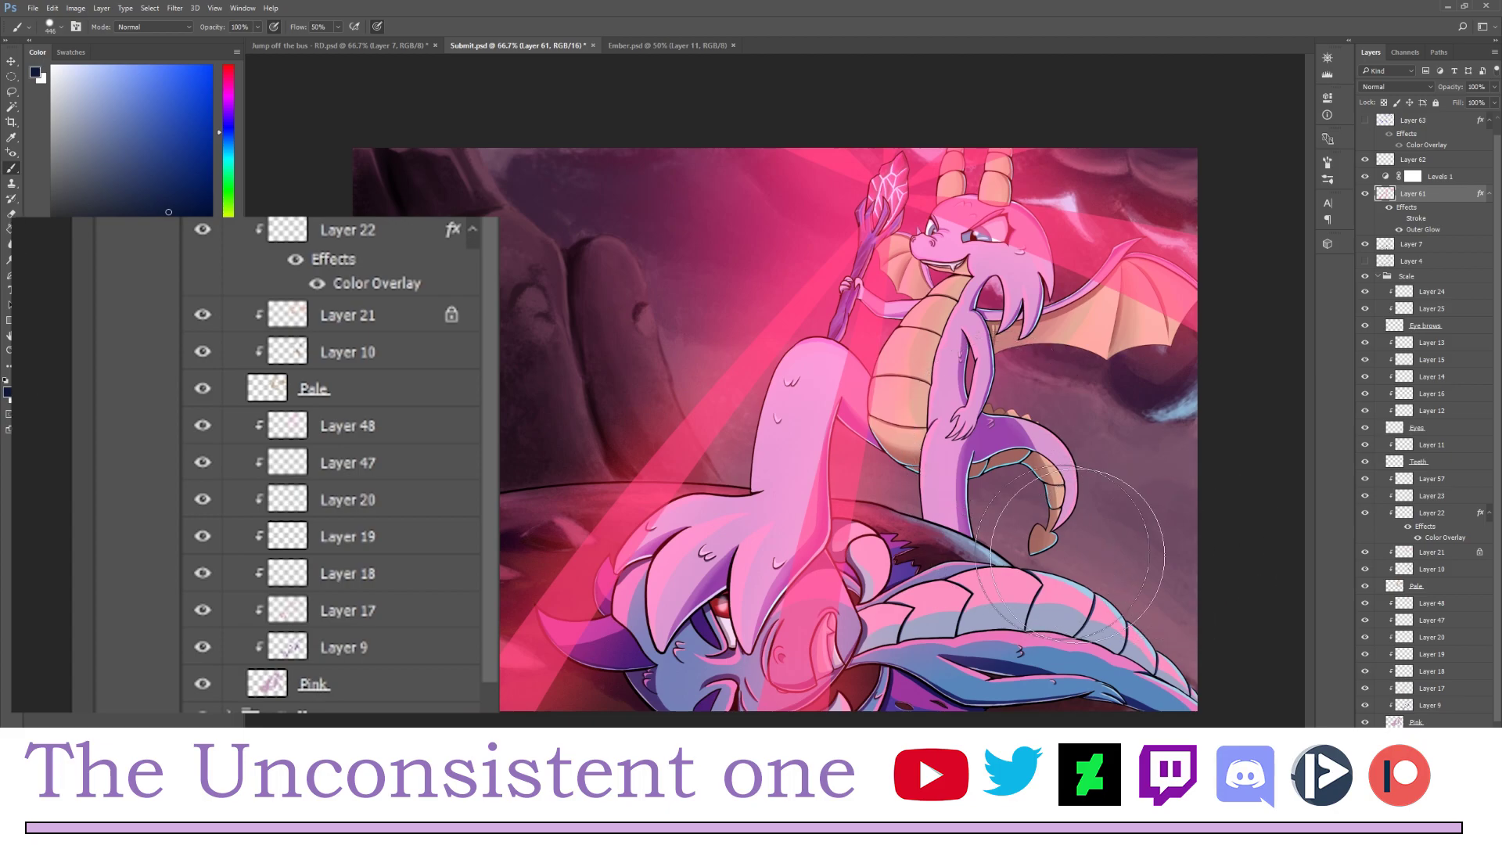
# - Toggle the visibility of the other layers clipped to Pink, including Layers 18, 19 and 20, to examine what each contributes
pyautogui.click(1366, 671)
pyautogui.click(1365, 671)
pyautogui.click(1366, 655)
pyautogui.click(1365, 657)
pyautogui.click(1368, 638)
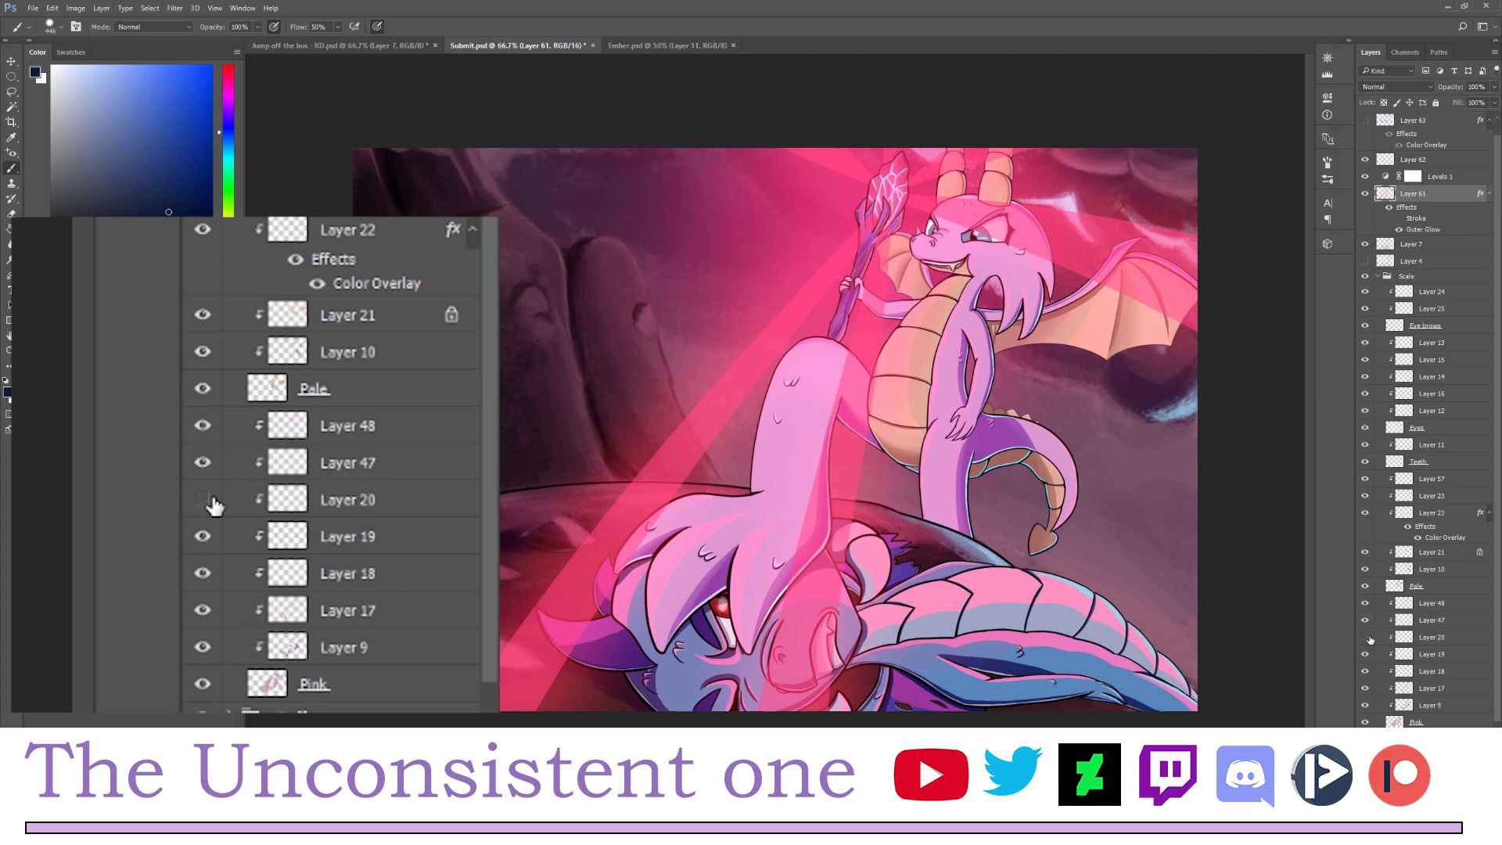
pyautogui.click(1367, 638)
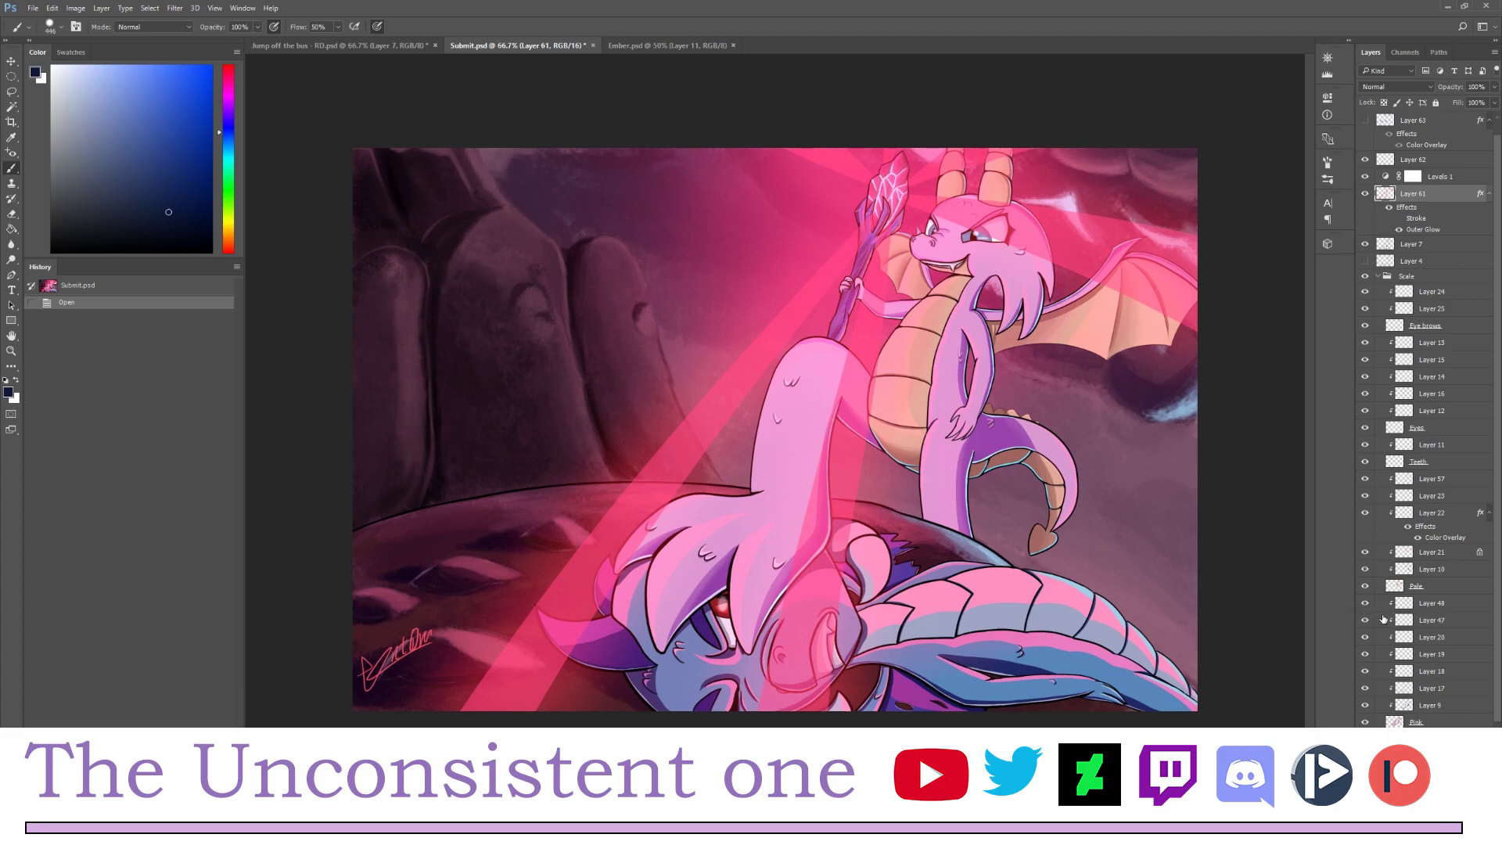
pyautogui.click(1365, 609)
pyautogui.click(1366, 615)
pyautogui.click(1366, 636)
pyautogui.click(1367, 636)
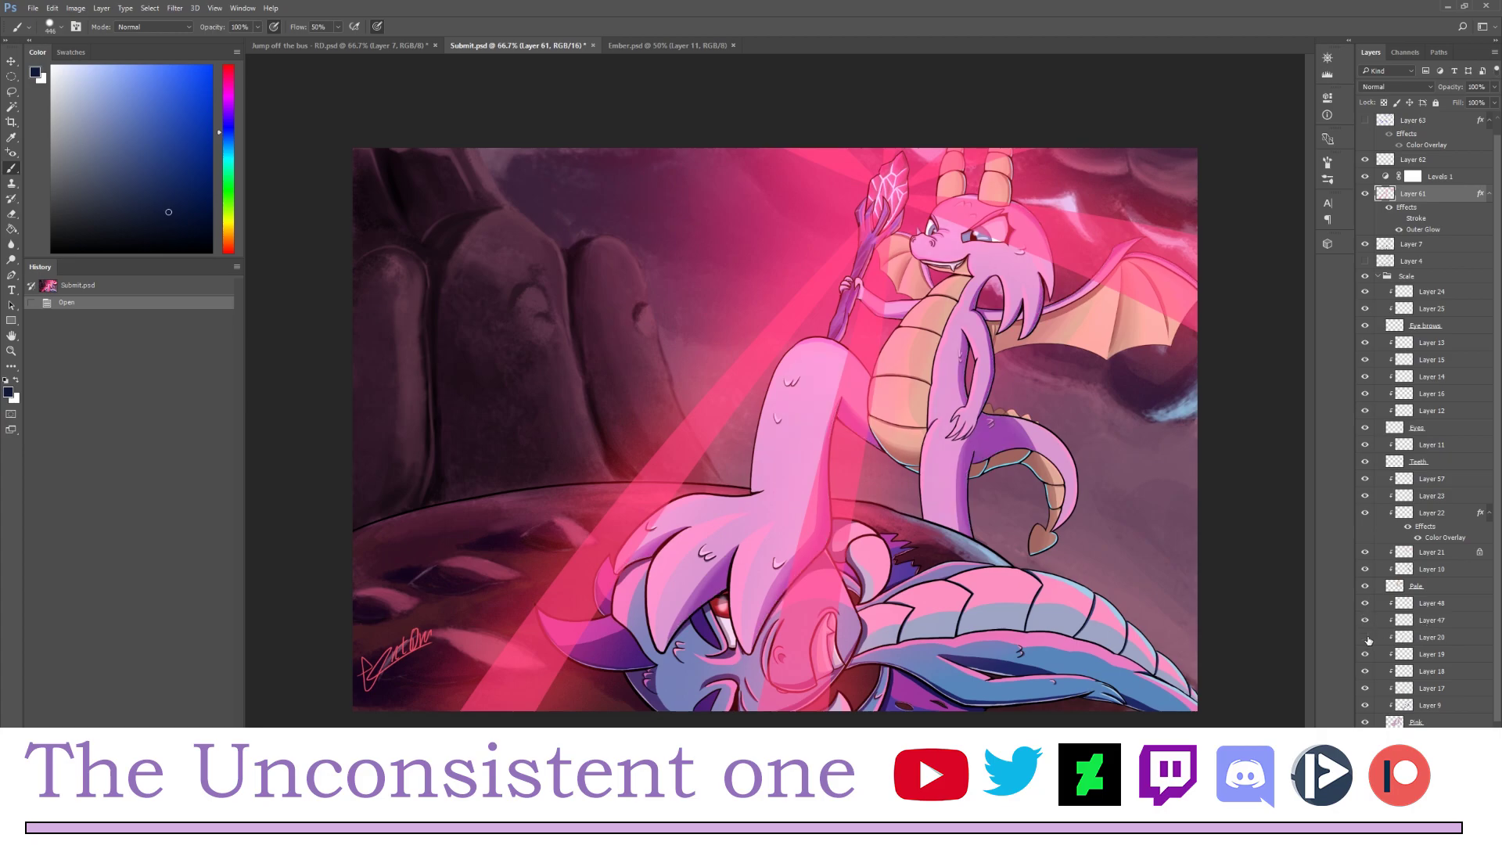
# - Preview a Color Overlay in Layer 20's Layer Style and cancel it
pyautogui.doubleClick(1431, 637)
pyautogui.click(1469, 637)
pyautogui.doubleClick(1468, 637)
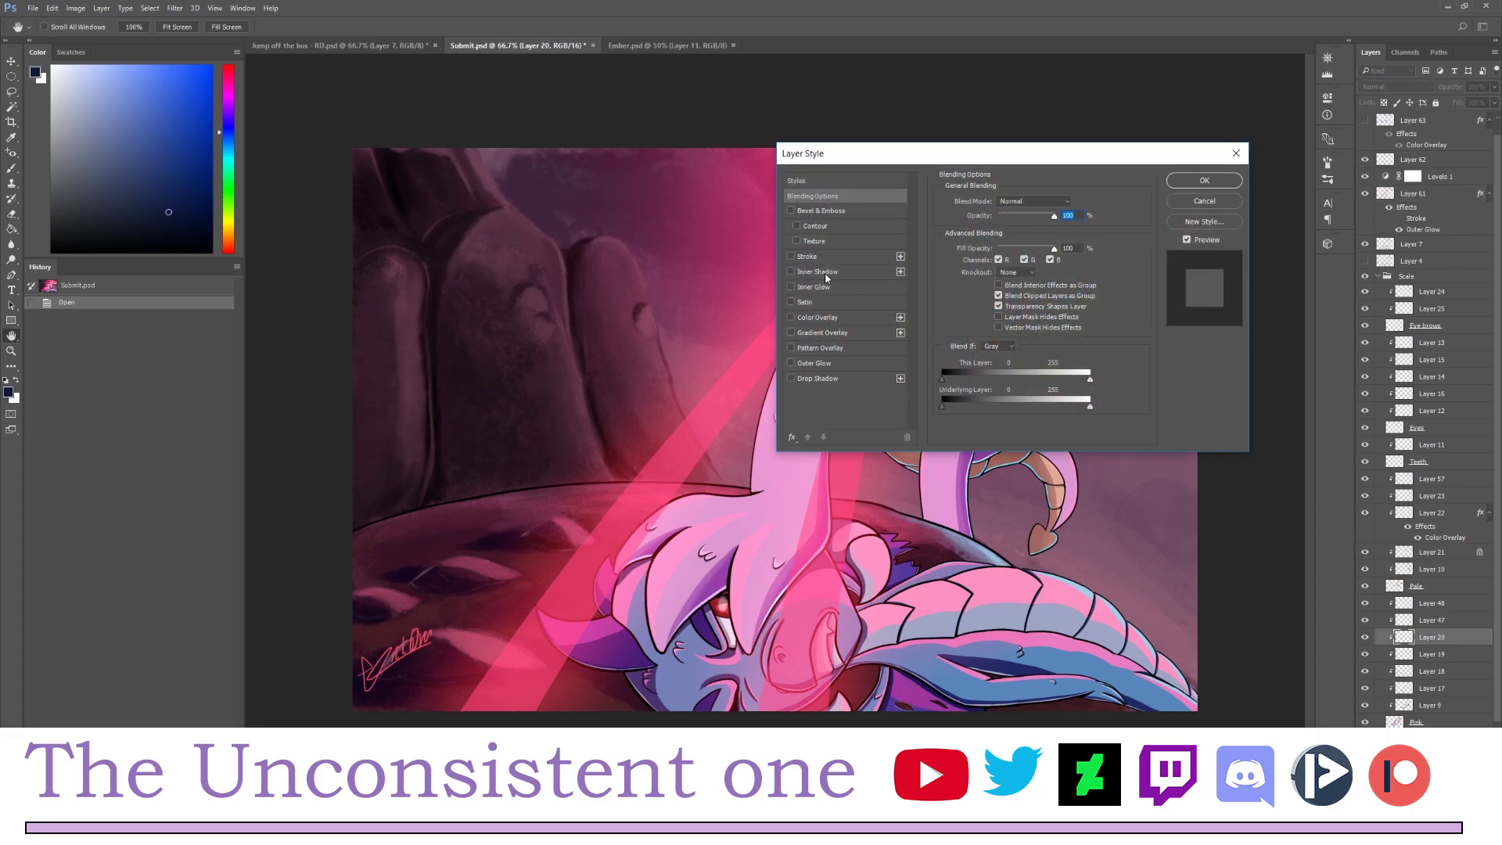
pyautogui.click(820, 317)
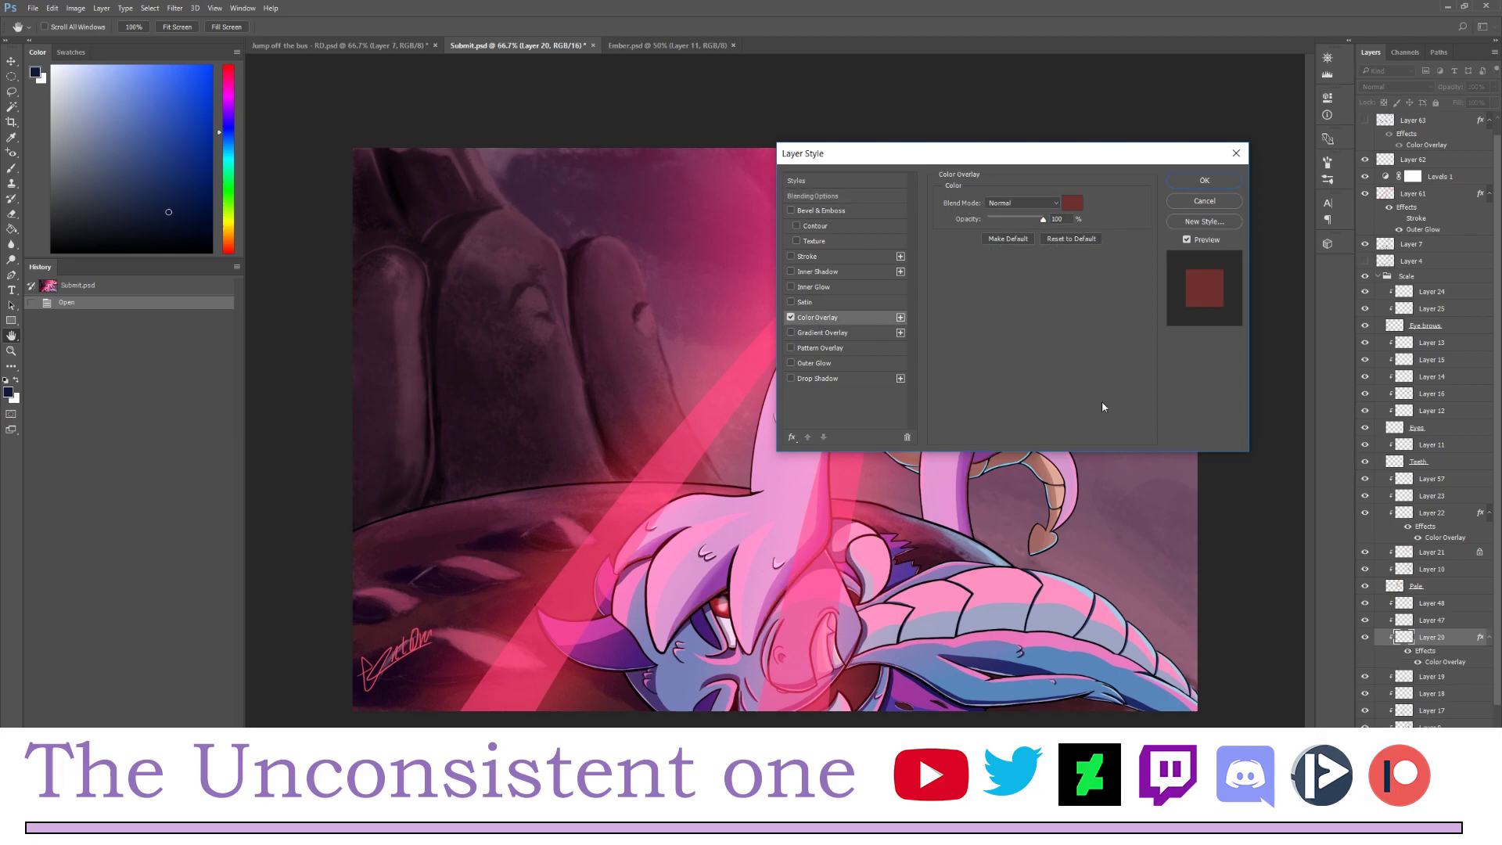
pyautogui.press('Escape')
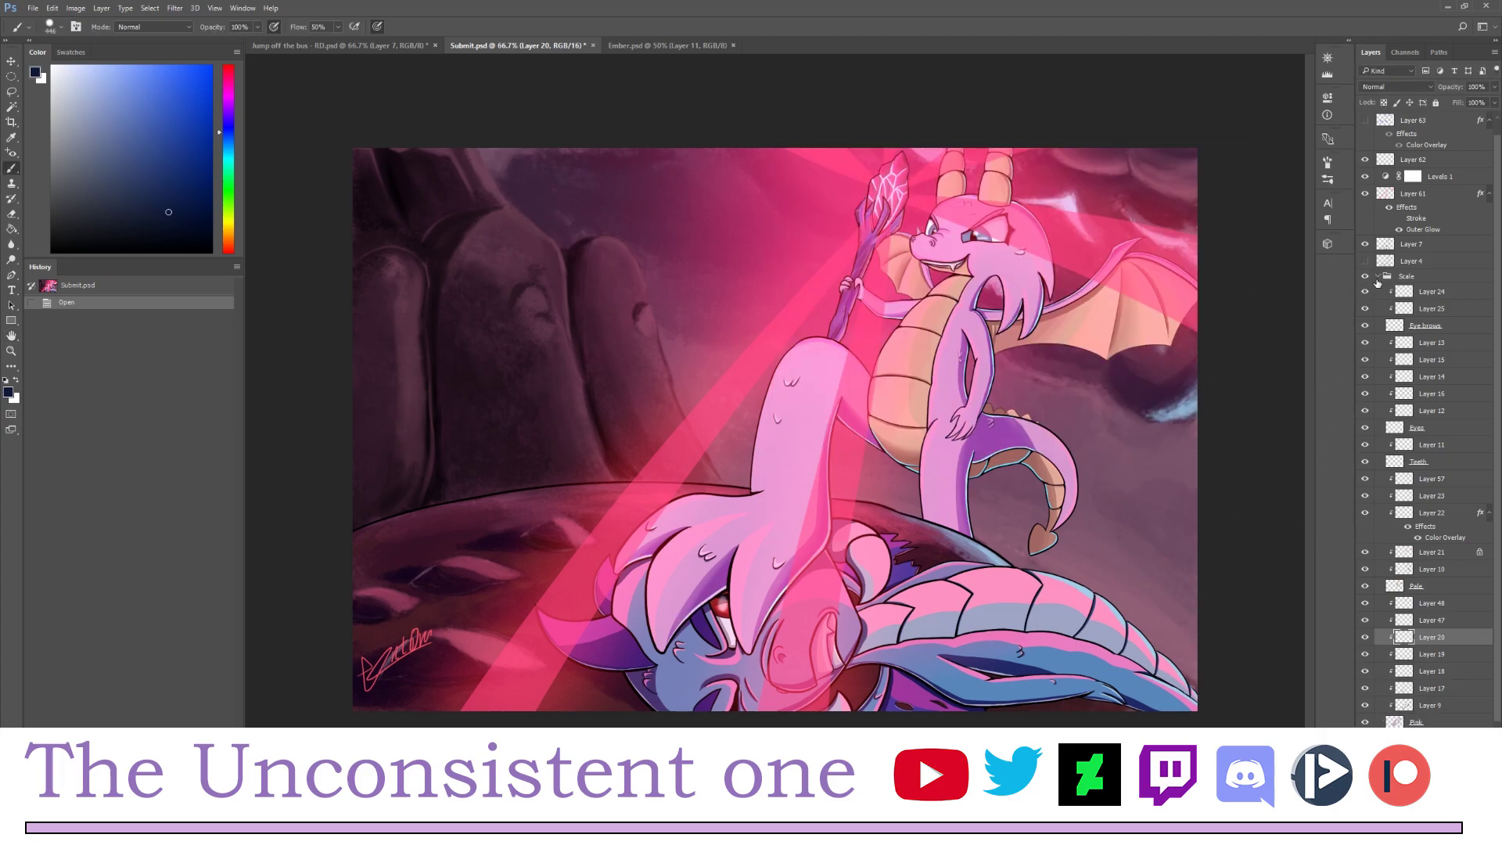
# - Try a navy brush stroke on the pony's torso in Jump off the bus - RD.psd, undo it, and view Ember.psd for comparison
pyautogui.click(402, 45)
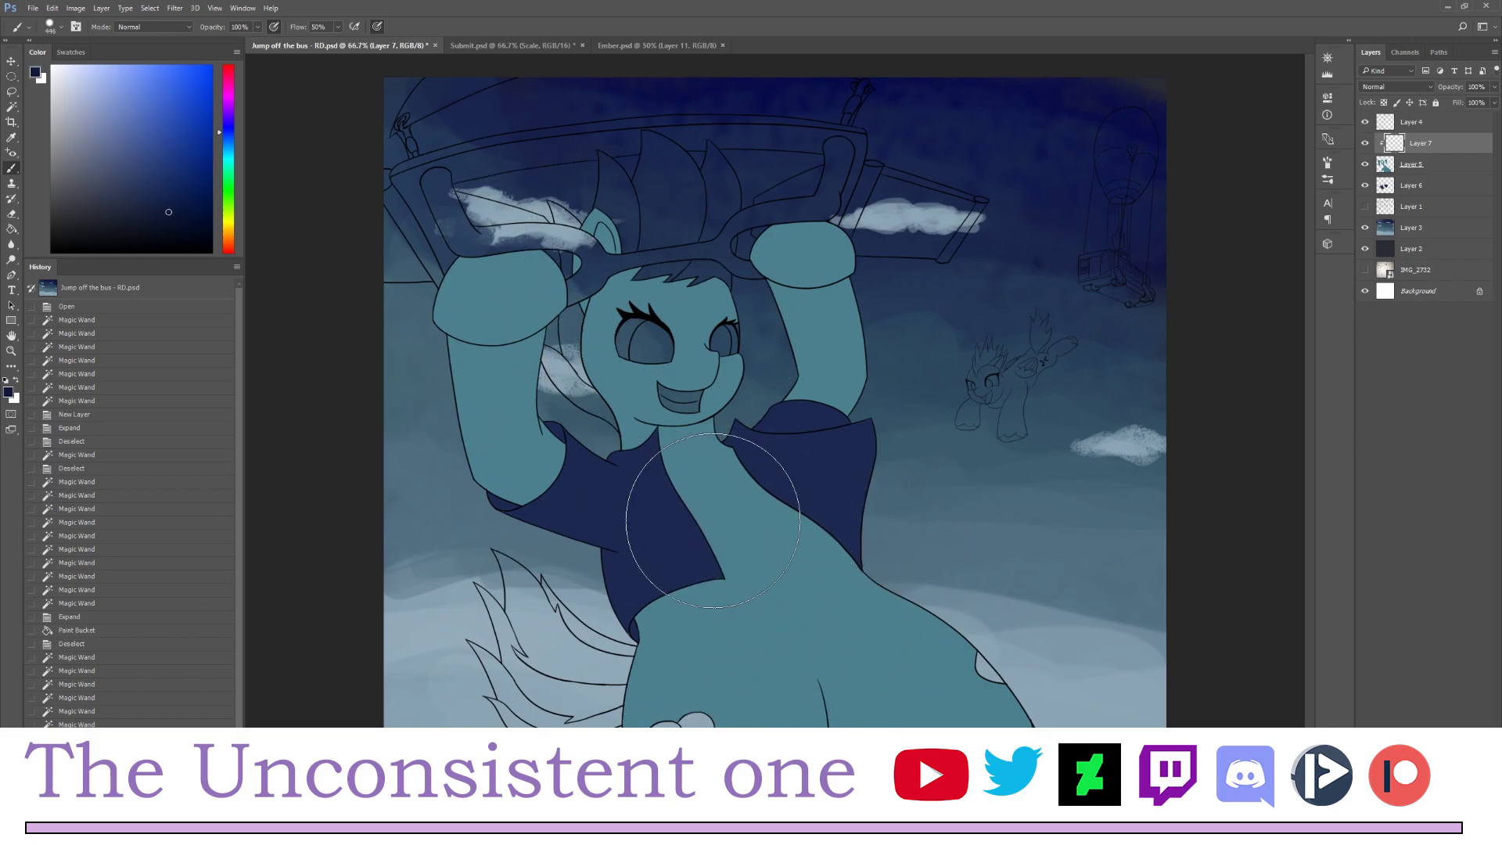
pyautogui.moveTo(752, 538)
pyautogui.mouseDown()
pyautogui.moveTo(950, 670)
pyautogui.moveTo(948, 744)
pyautogui.moveTo(800, 708)
pyautogui.moveTo(789, 578)
pyautogui.mouseUp()
pyautogui.hotkey('ctrl', 'z')
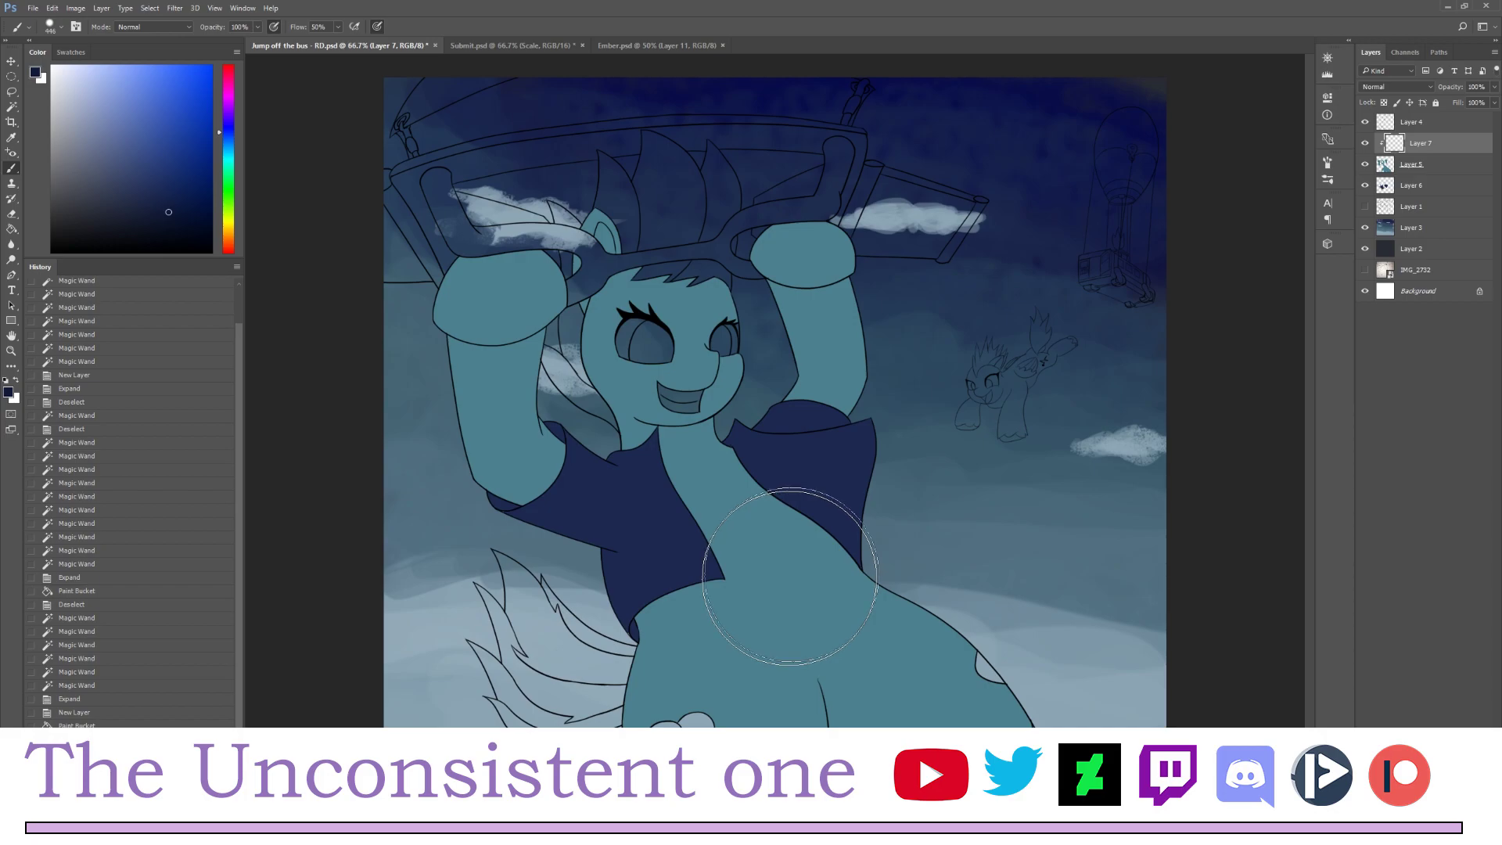
pyautogui.click(657, 46)
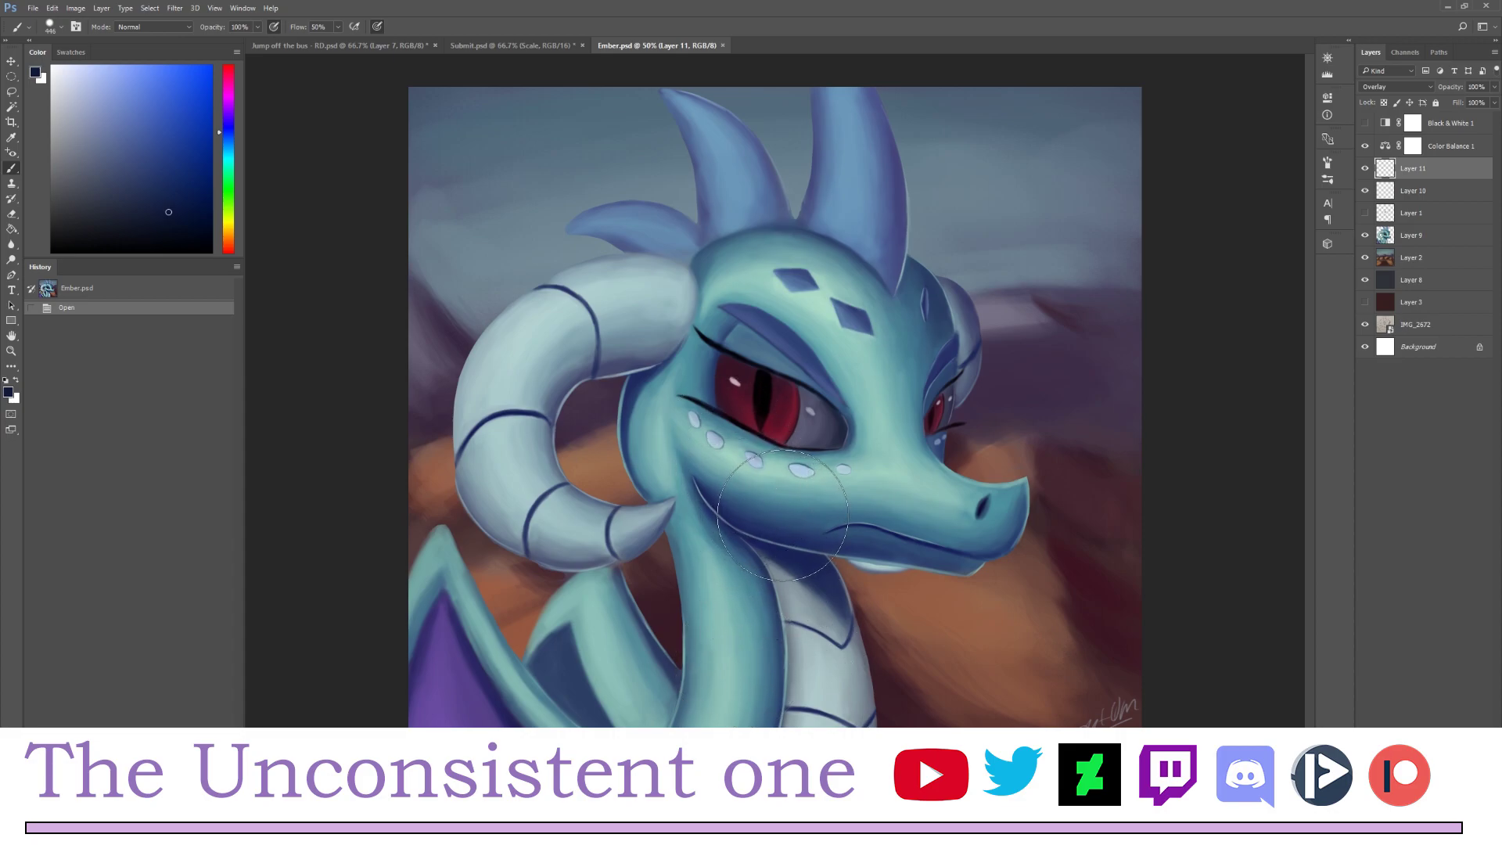
pyautogui.click(386, 46)
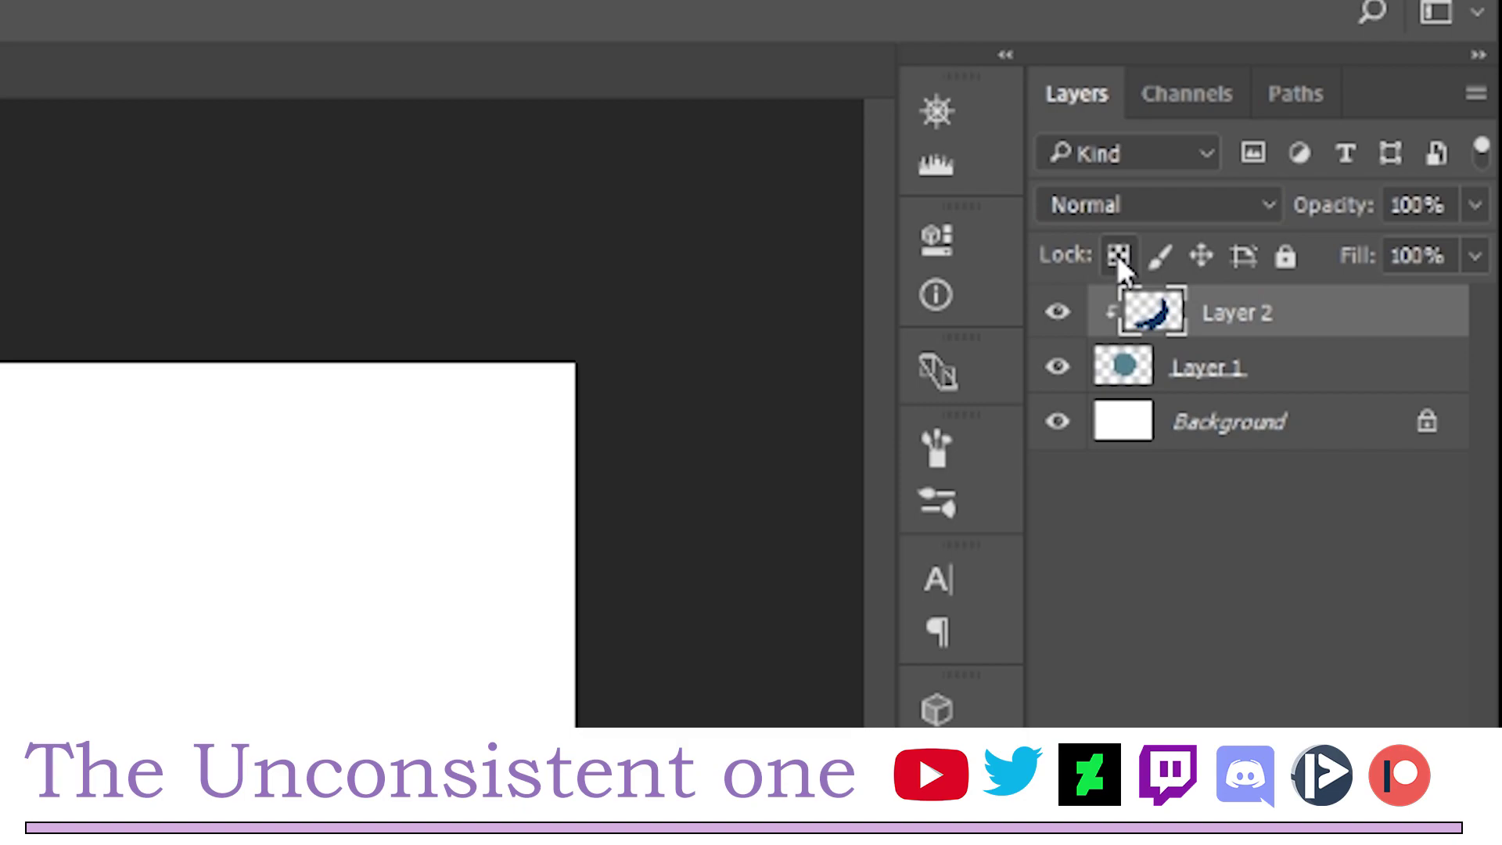
# - Lock Layer 2's transparent pixels and brush purple over the circle's navy shadow, undoing trial strokes in between
pyautogui.click(1117, 255)
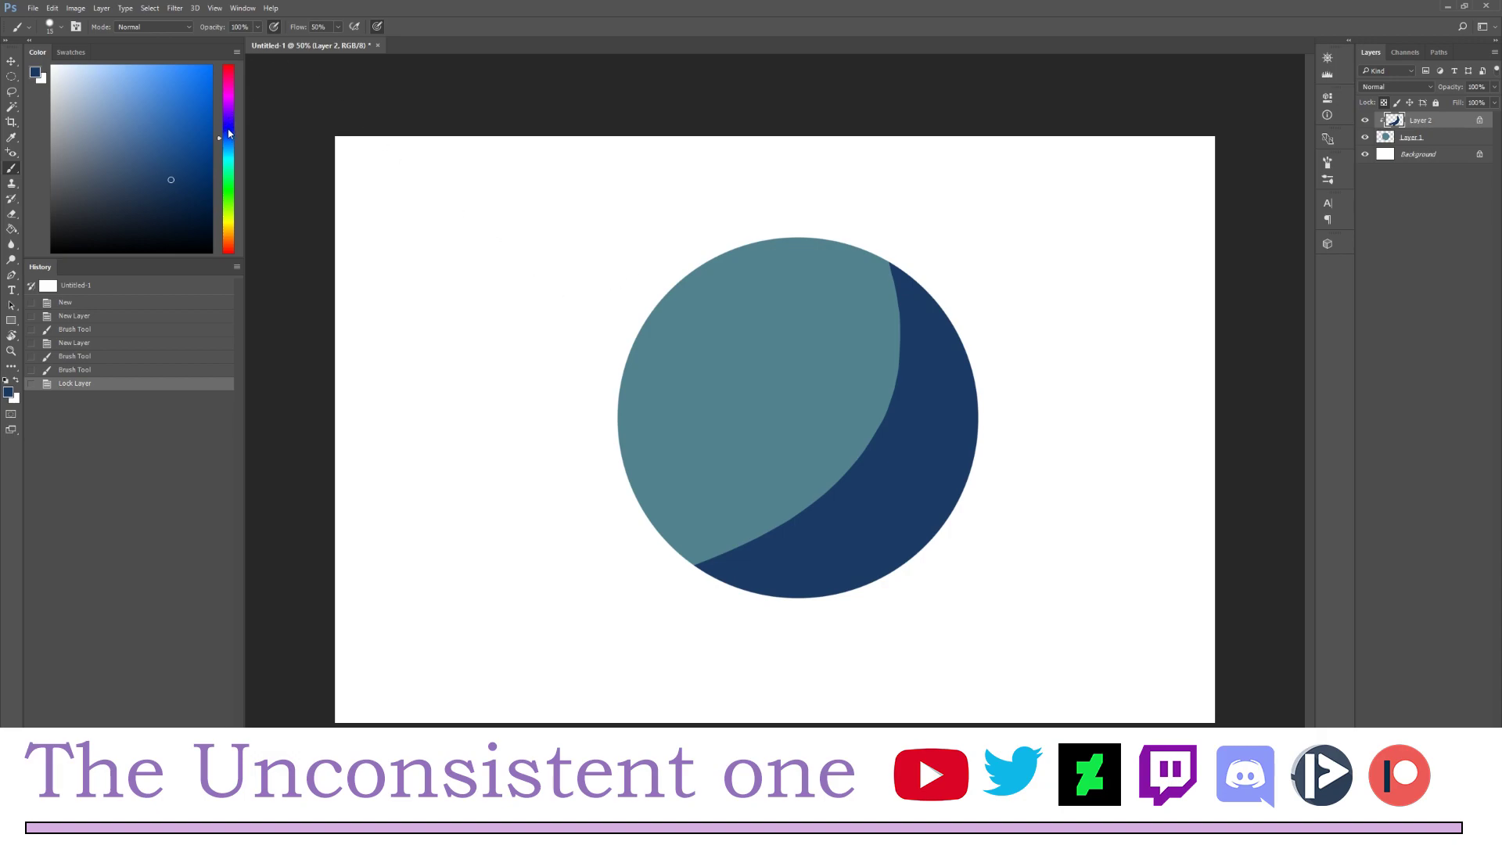
pyautogui.moveTo(227, 135); pyautogui.dragTo(227, 103)
pyautogui.moveTo(764, 292)
pyautogui.mouseDown()
pyautogui.moveTo(886, 348)
pyautogui.moveTo(773, 509)
pyautogui.moveTo(643, 574)
pyautogui.moveTo(691, 560)
pyautogui.moveTo(894, 387)
pyautogui.moveTo(925, 251)
pyautogui.moveTo(902, 431)
pyautogui.moveTo(700, 615)
pyautogui.moveTo(824, 531)
pyautogui.moveTo(894, 301)
pyautogui.moveTo(904, 413)
pyautogui.moveTo(795, 537)
pyautogui.mouseUp()
pyautogui.click(894, 275)
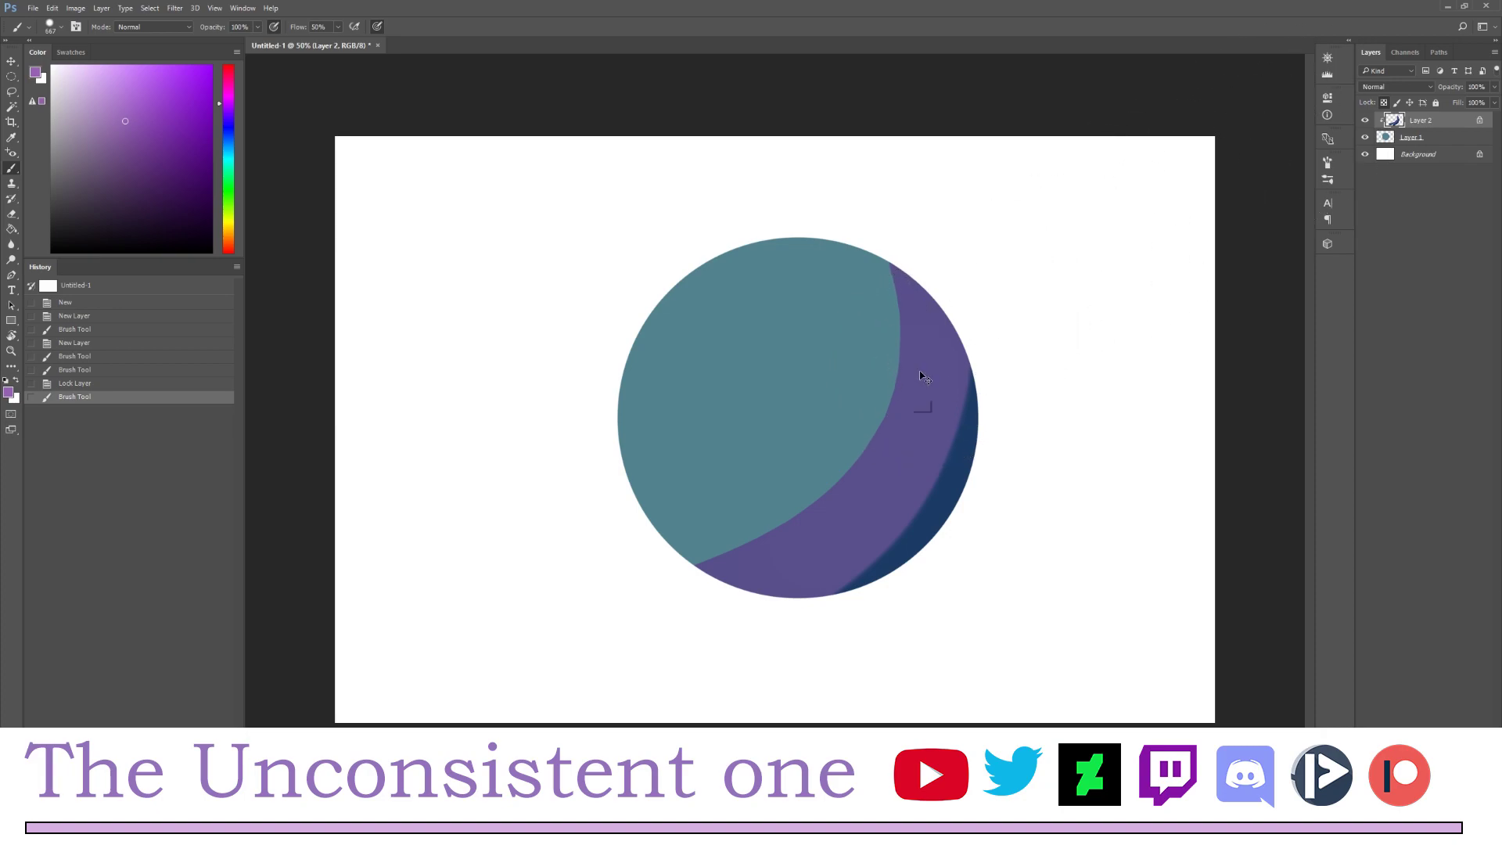
pyautogui.hotkey('ctrl', 'z')
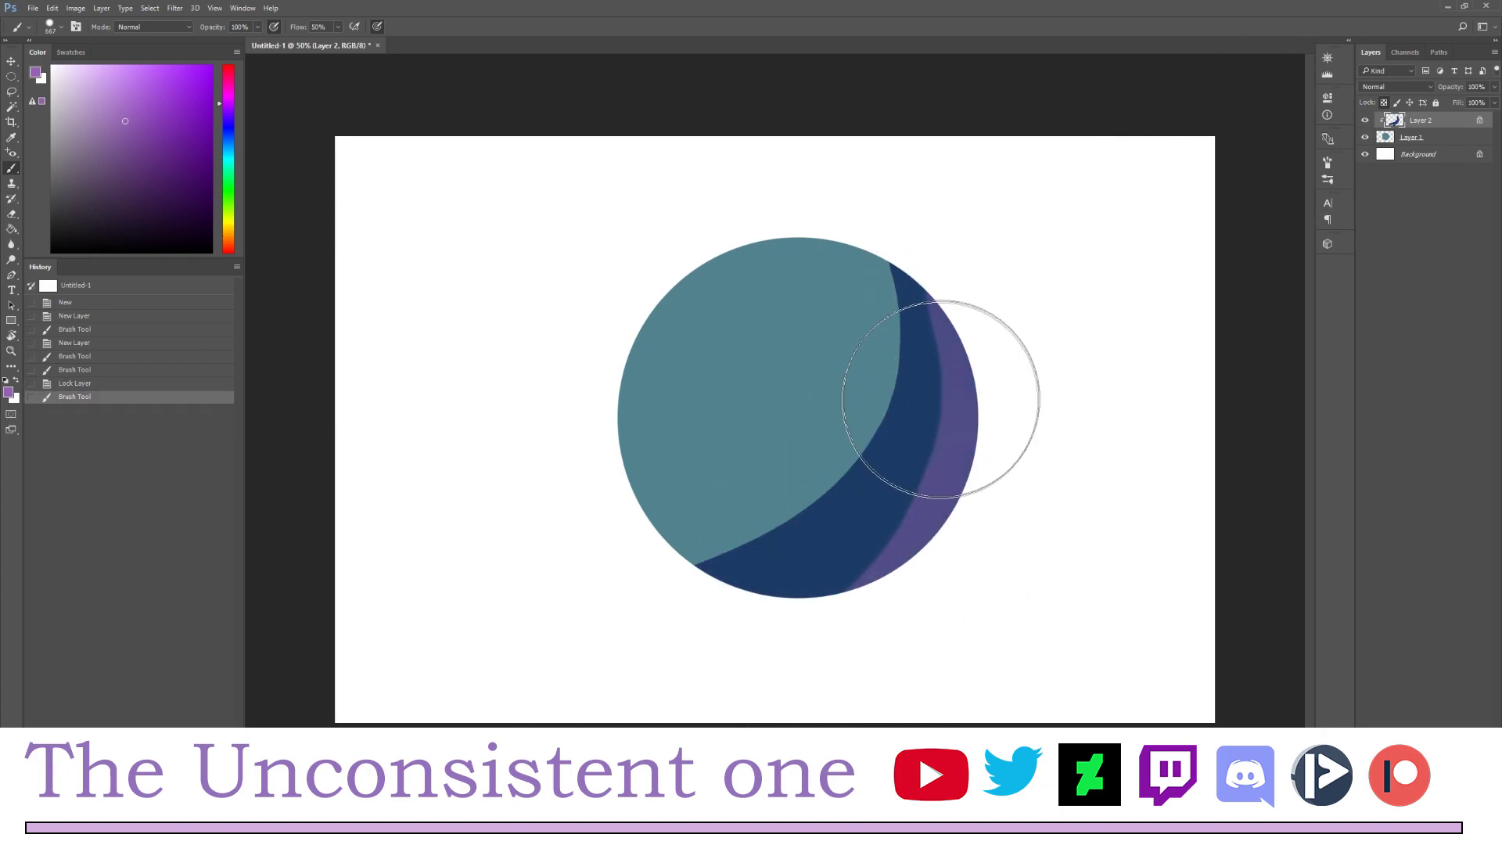
pyautogui.hotkey('ctrl', 'z')
pyautogui.moveTo(912, 321)
pyautogui.mouseDown()
pyautogui.moveTo(743, 592)
pyautogui.moveTo(540, 613)
pyautogui.mouseUp()
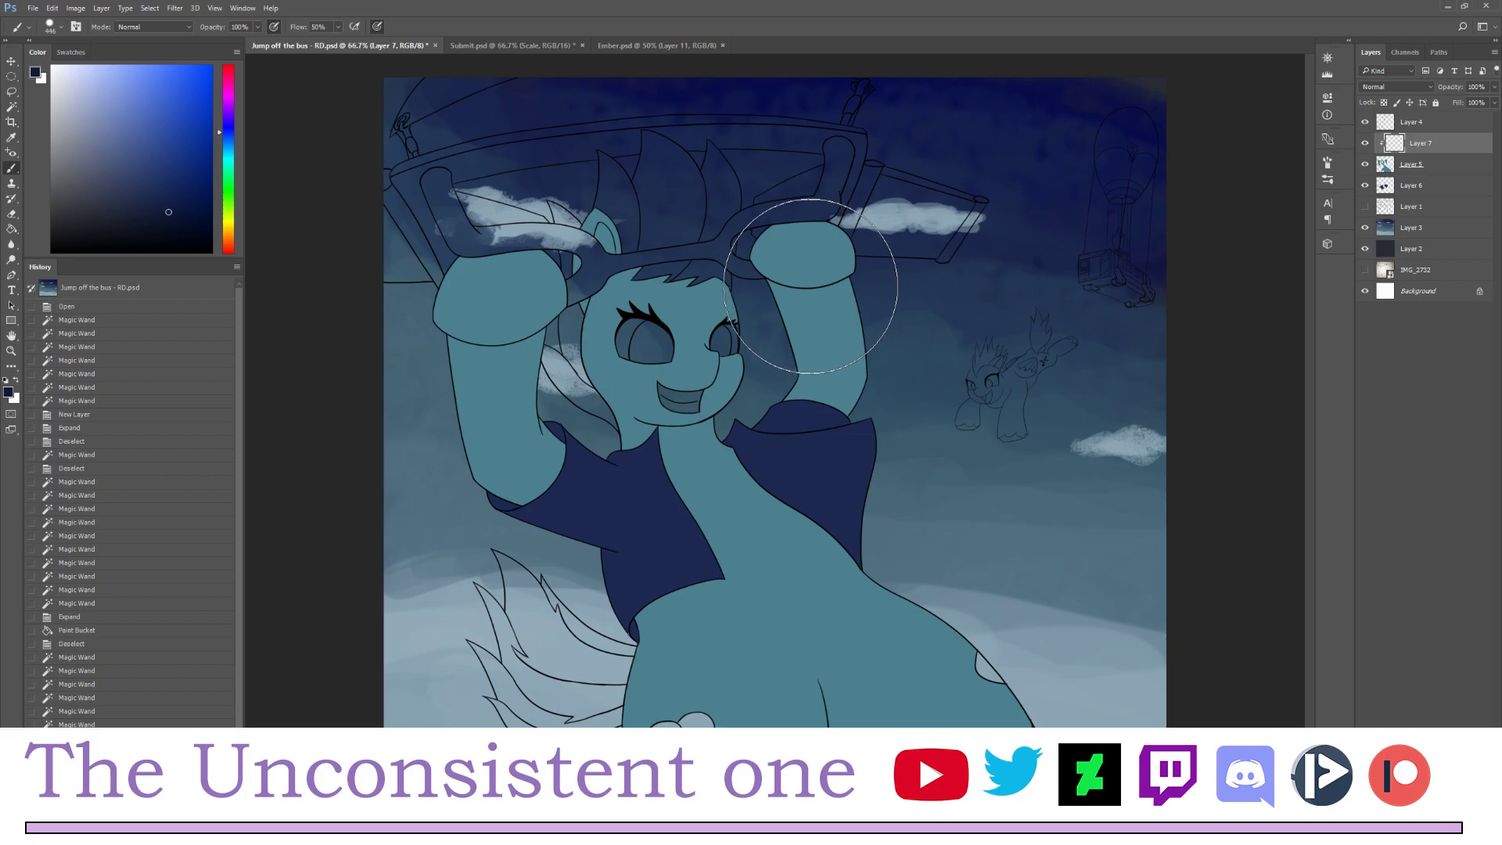
# - Return to Submit.psd and toggle Layers 9 and 20 to compare the shading again
pyautogui.hotkey('ctrl', 'Tab')
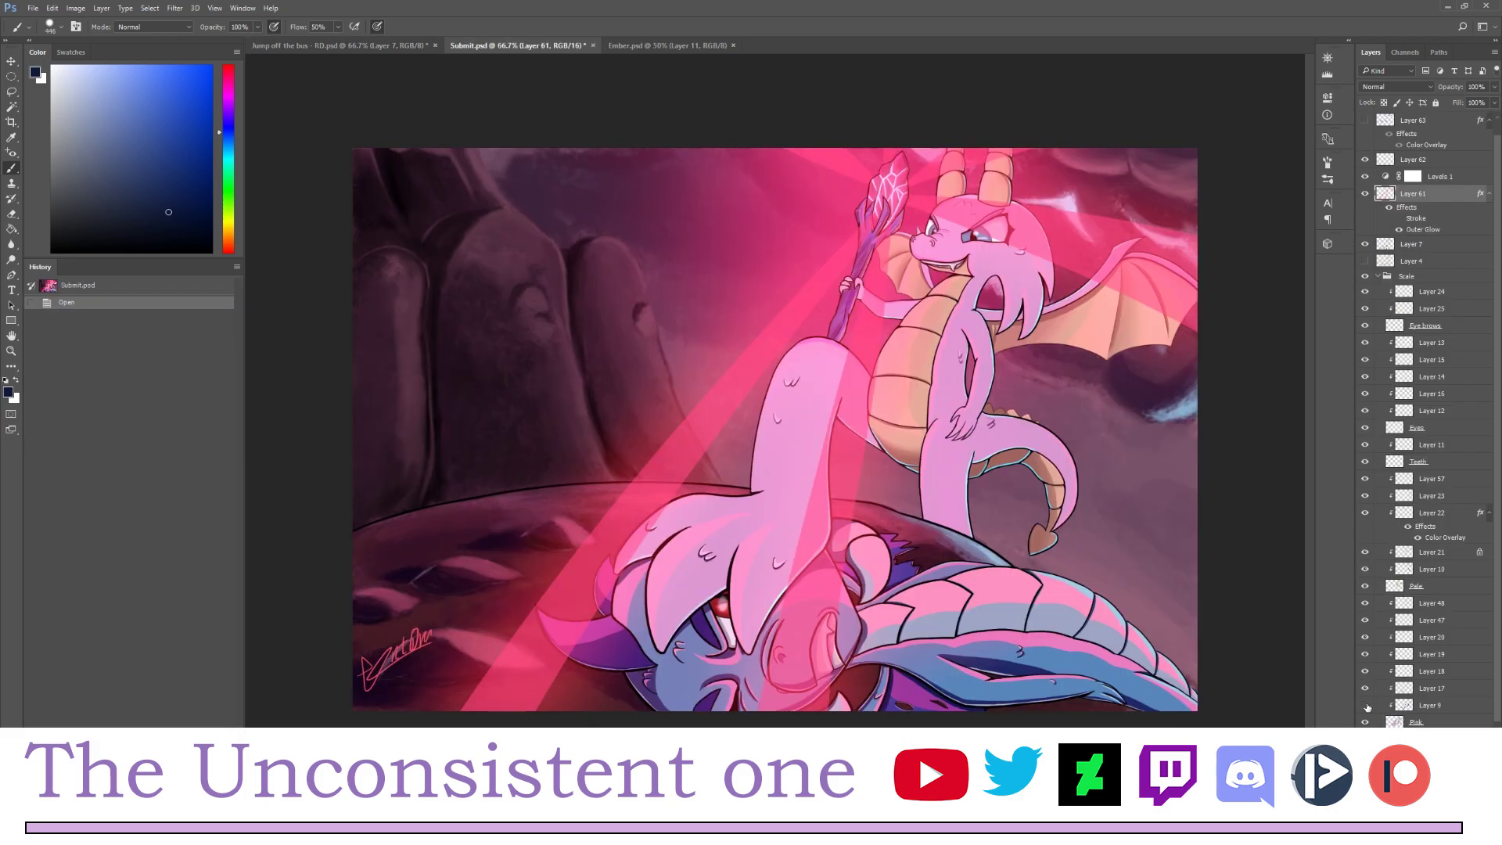
pyautogui.click(1366, 707)
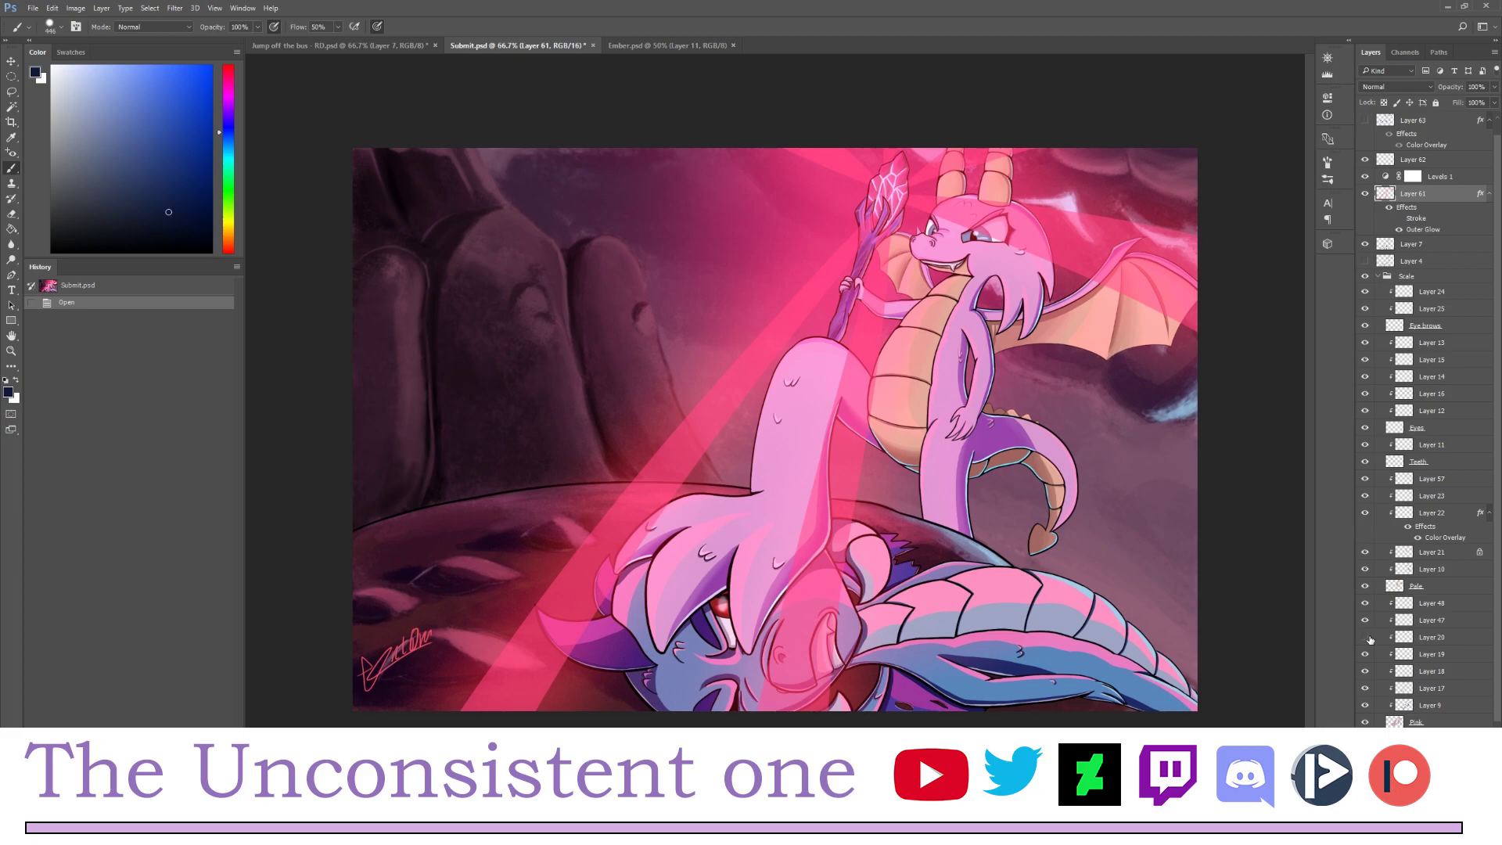
pyautogui.click(1369, 638)
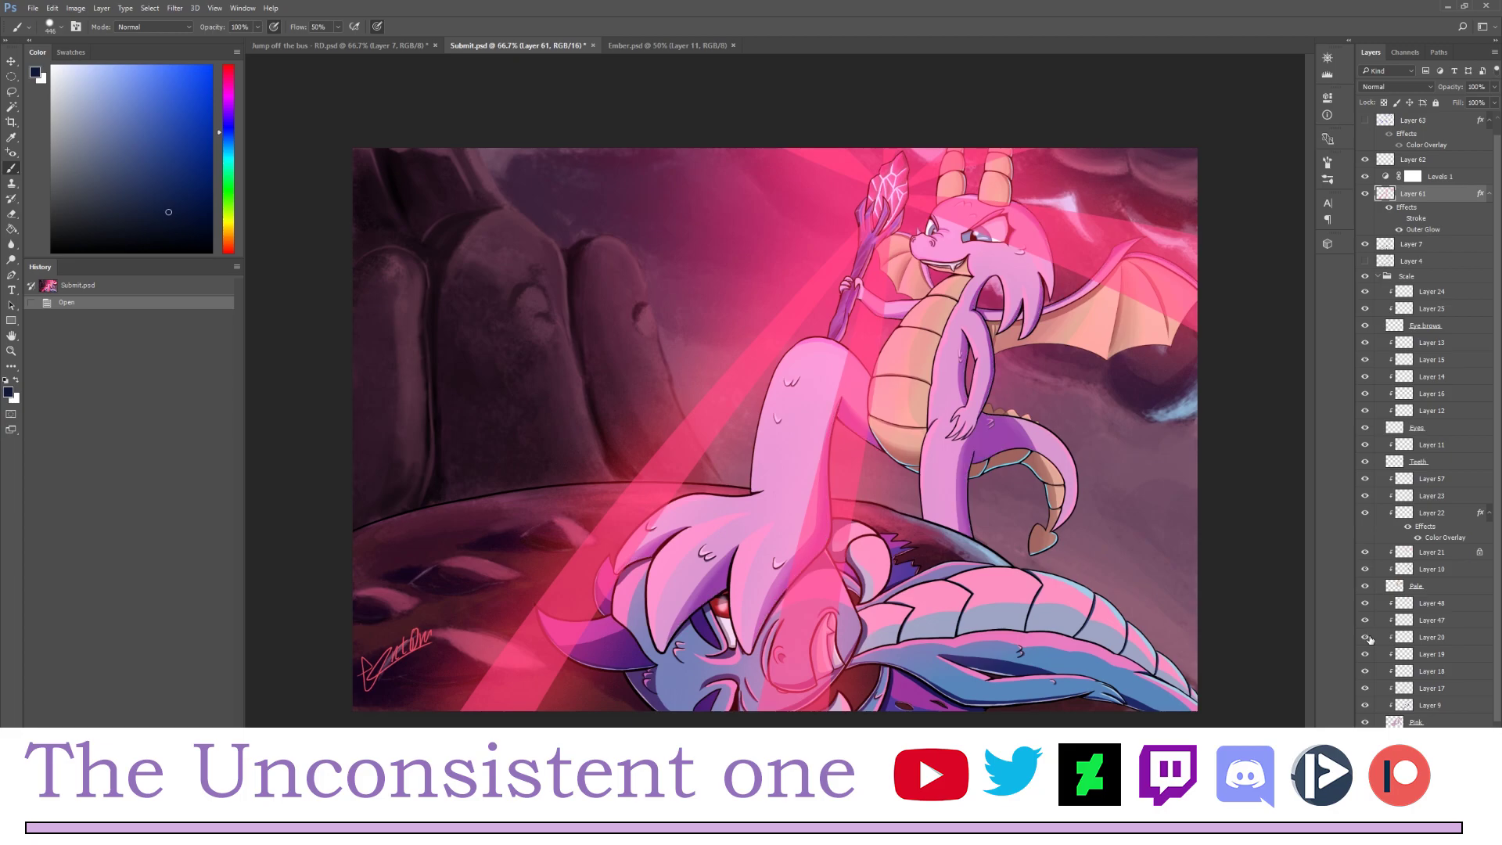
pyautogui.click(1368, 637)
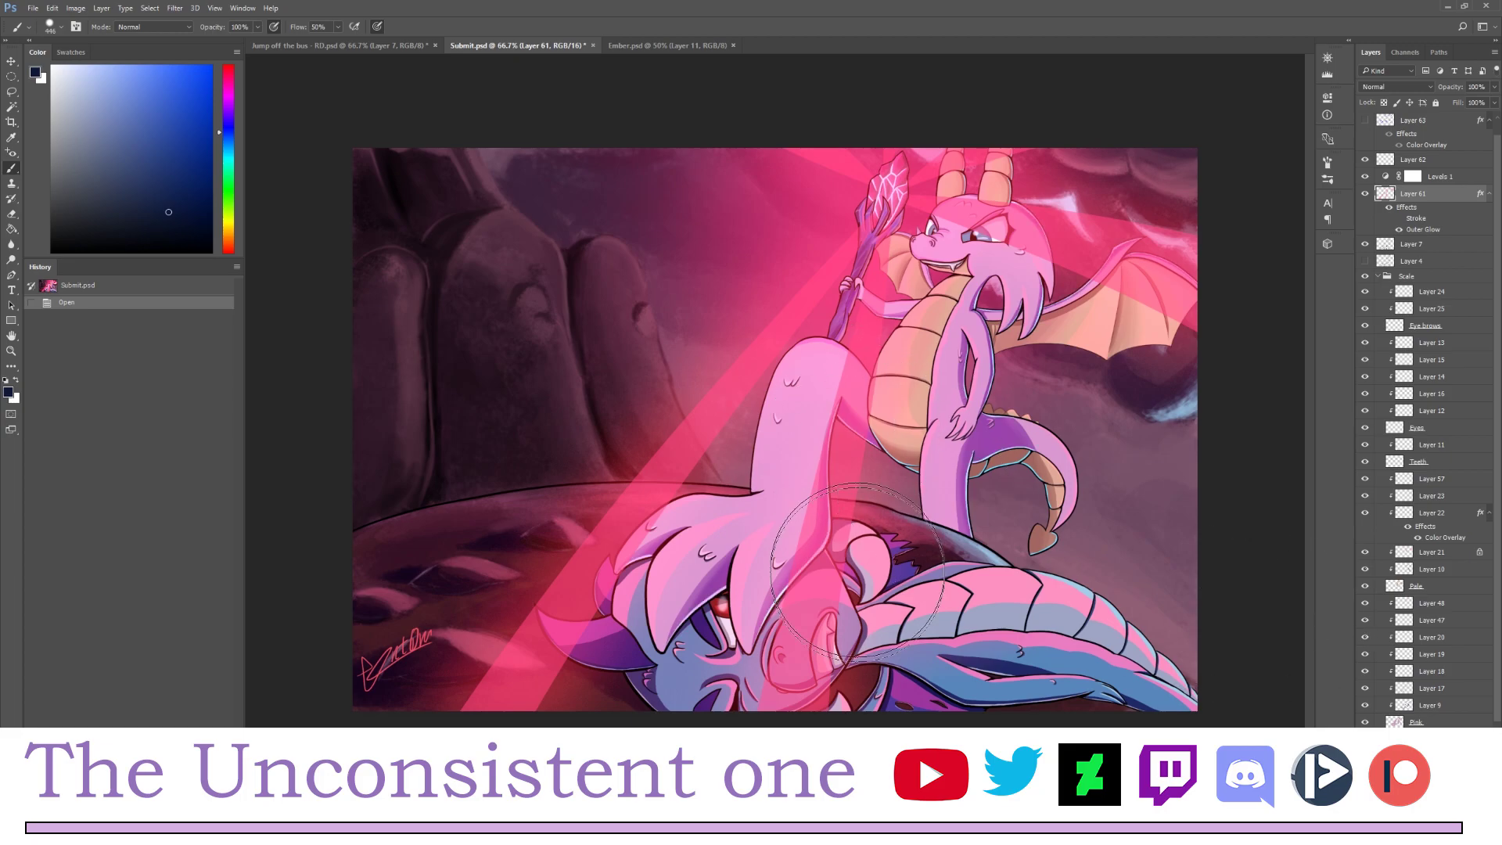